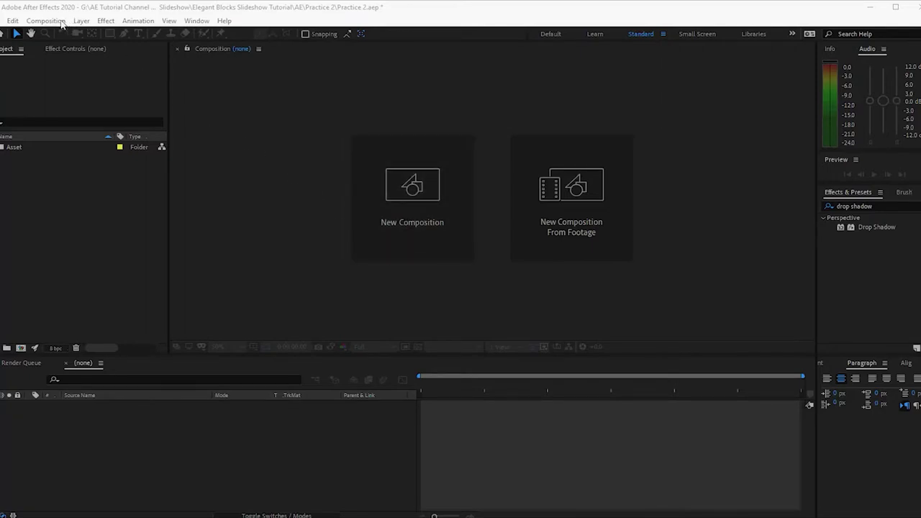
# - Create a 1920 x 1080 composition named Main at 30 fps with a duration of 10 seconds
pyautogui.click(61, 21)
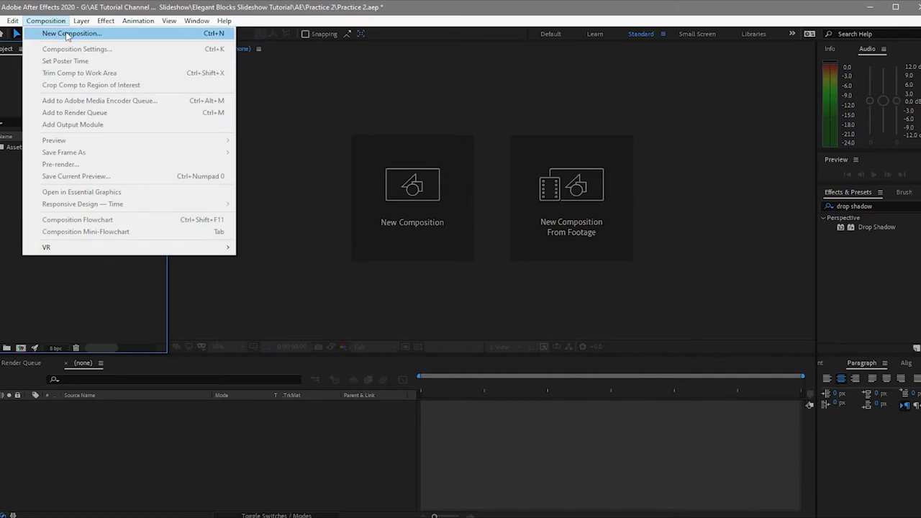
pyautogui.click(68, 34)
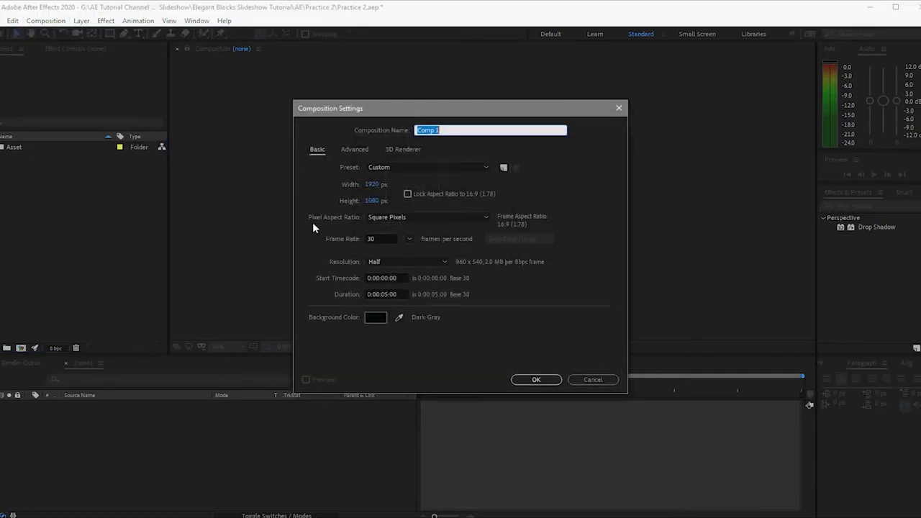
pyautogui.write('Main')
pyautogui.click(384, 293)
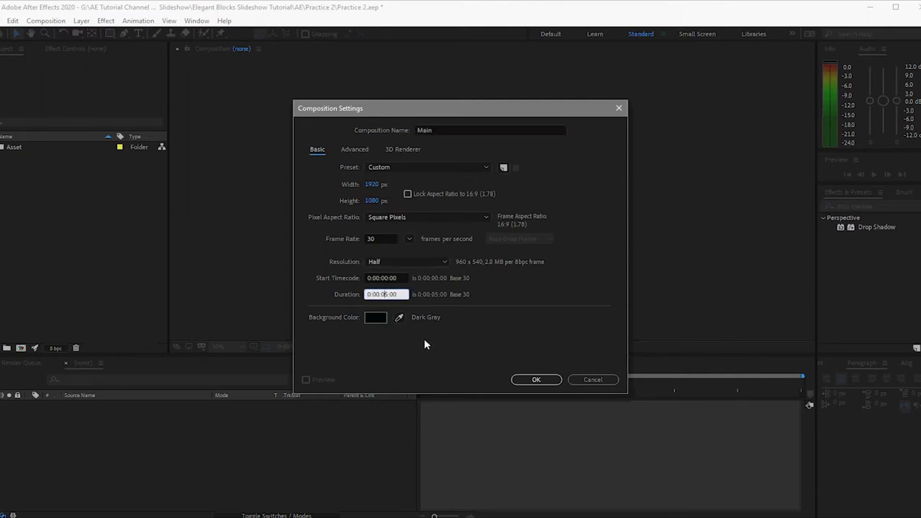
pyautogui.press('BackSpace')
pyautogui.press('BackSpace')
pyautogui.write('1')
pyautogui.click(543, 384)
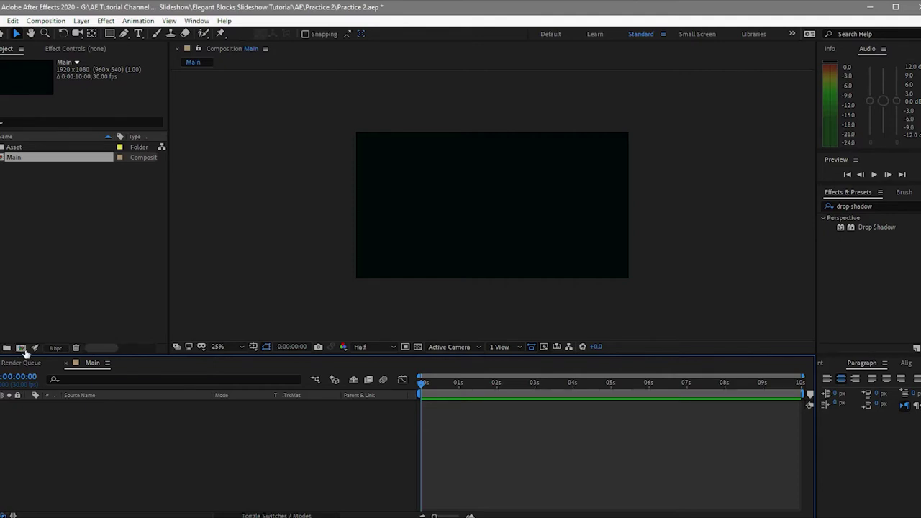
# - Create a composition named Placeholder 1 with a duration of 5 seconds
pyautogui.click(21, 348)
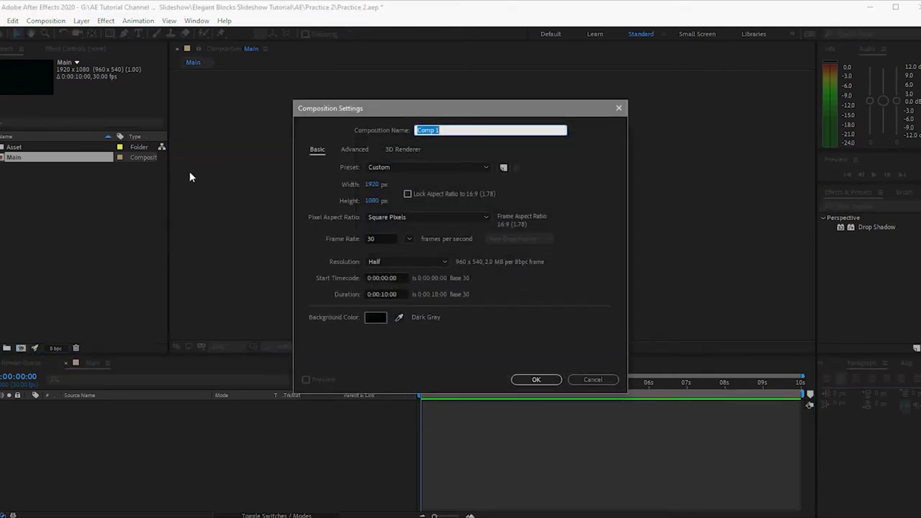
pyautogui.write('Placeholder 1')
pyautogui.click(384, 294)
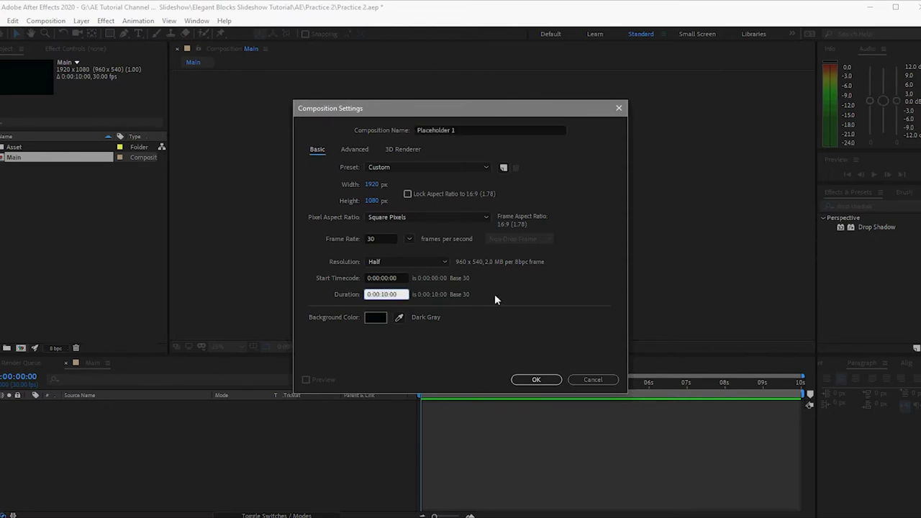
pyautogui.press('BackSpace')
pyautogui.write('5')
pyautogui.click(538, 380)
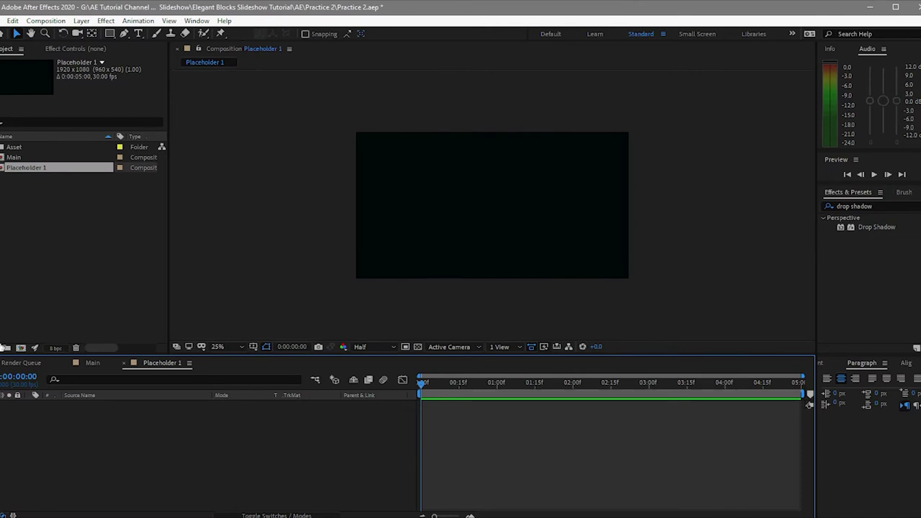
# - Create a composition named Image with Effects 1, keeping the same size and 5-second duration
pyautogui.click(21, 348)
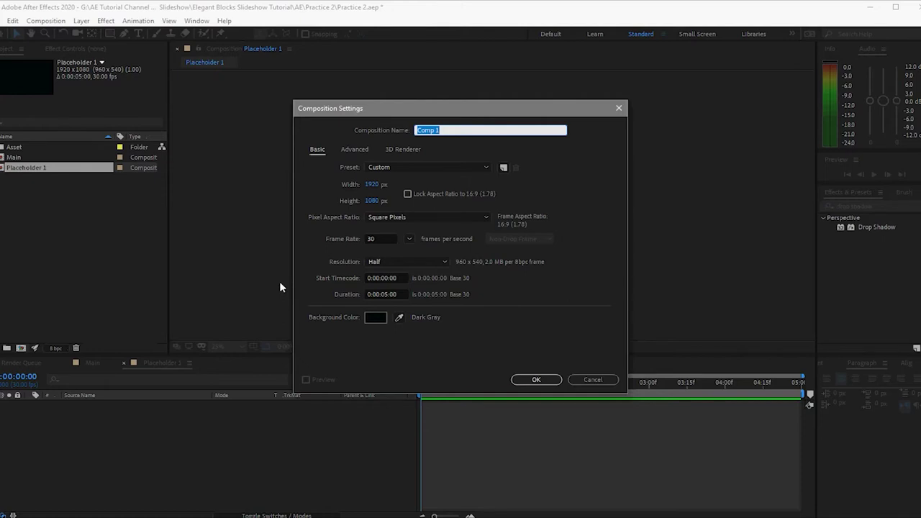
pyautogui.press('BackSpace')
pyautogui.write('Image with Effects 1')
pyautogui.click(530, 382)
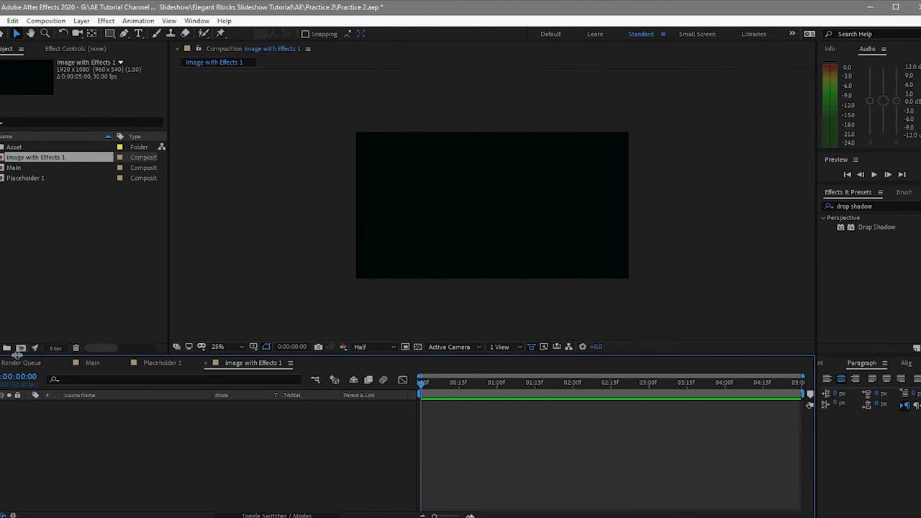
# - Create a composition named Grid Comp 1 with the same 5-second settings
pyautogui.click(20, 348)
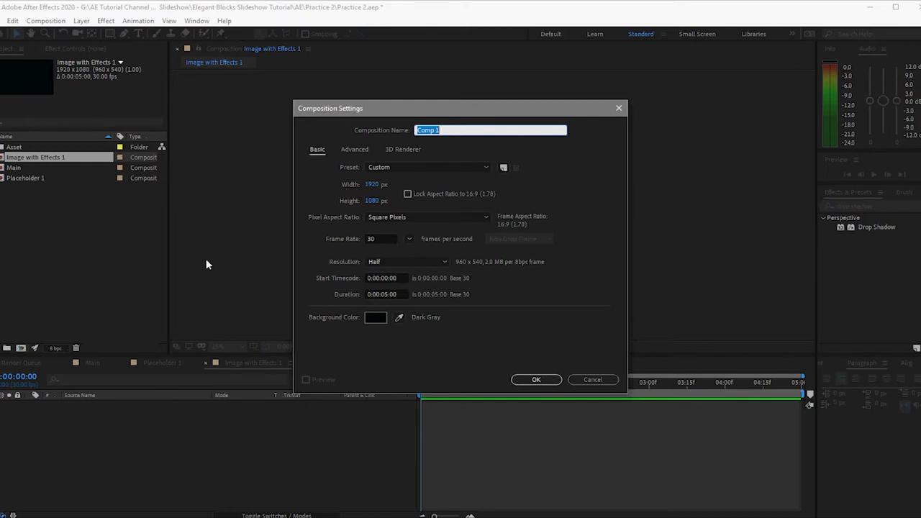
pyautogui.write('Grid Comp 1')
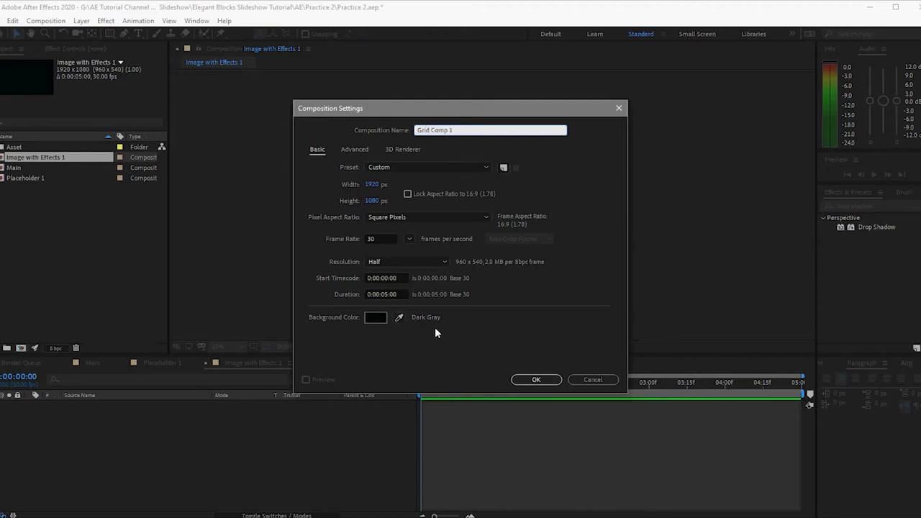
pyautogui.click(534, 380)
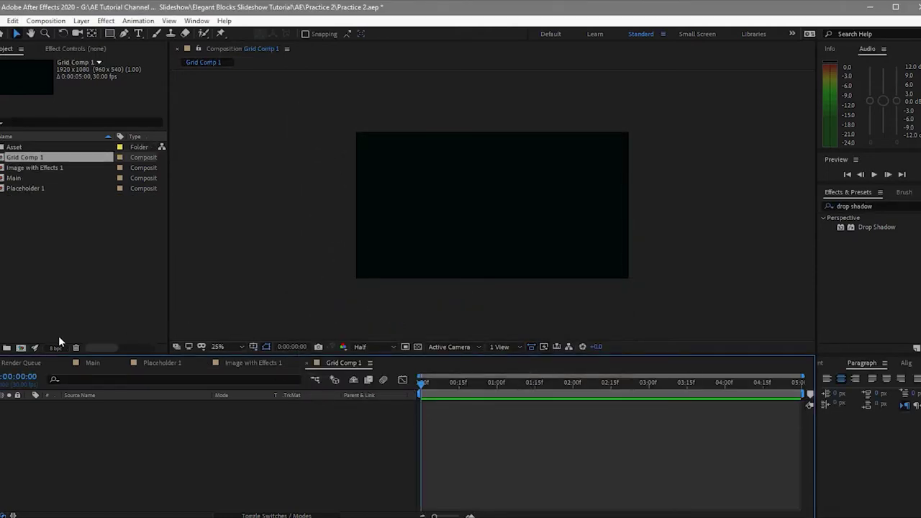
# - Create a composition named Slide 1 with the same 5-second settings
pyautogui.click(22, 349)
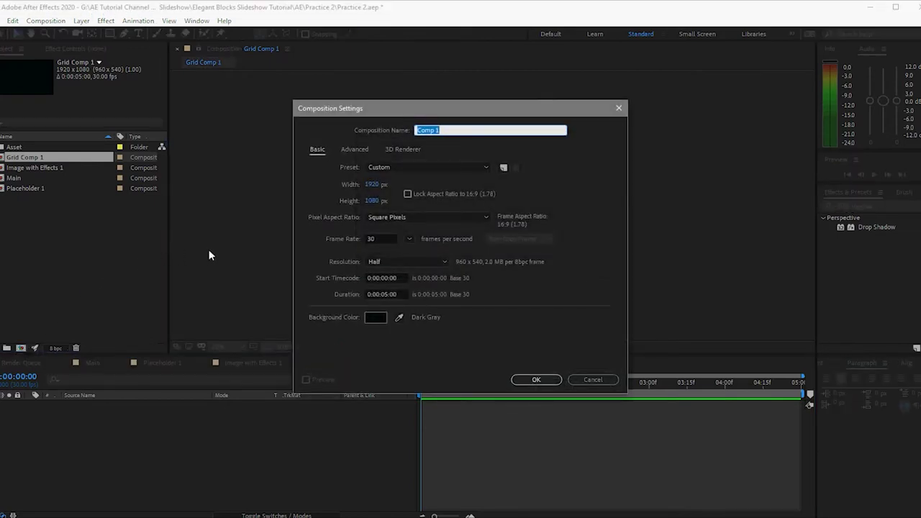
pyautogui.write('Slide 1')
pyautogui.click(536, 380)
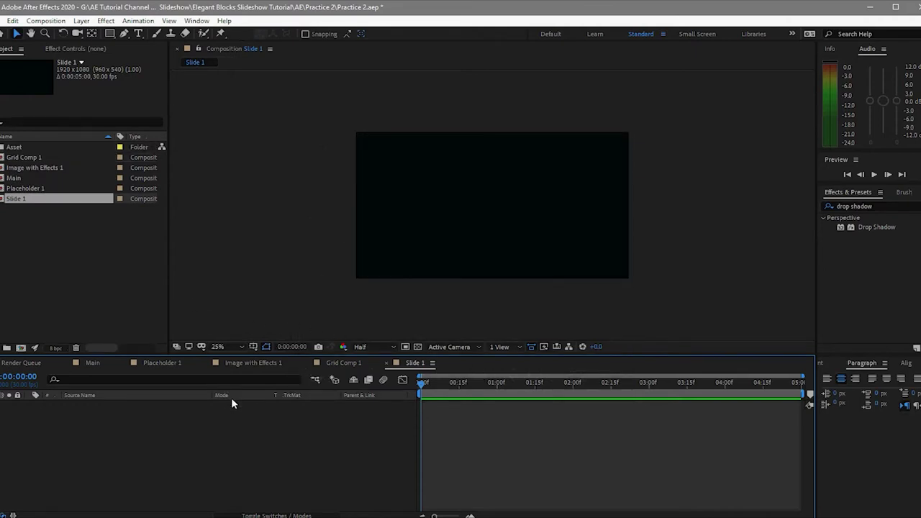
# - Add lady-983959_1920.jpg from the Image folder to the Placeholder 1 composition and lower it to position 960, 637
pyautogui.click(156, 363)
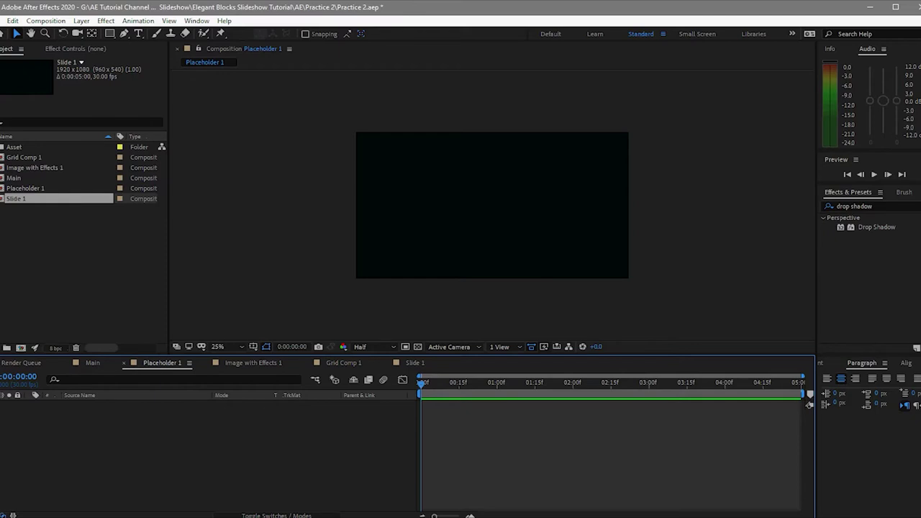
pyautogui.hotkey('ctrl', 'z')
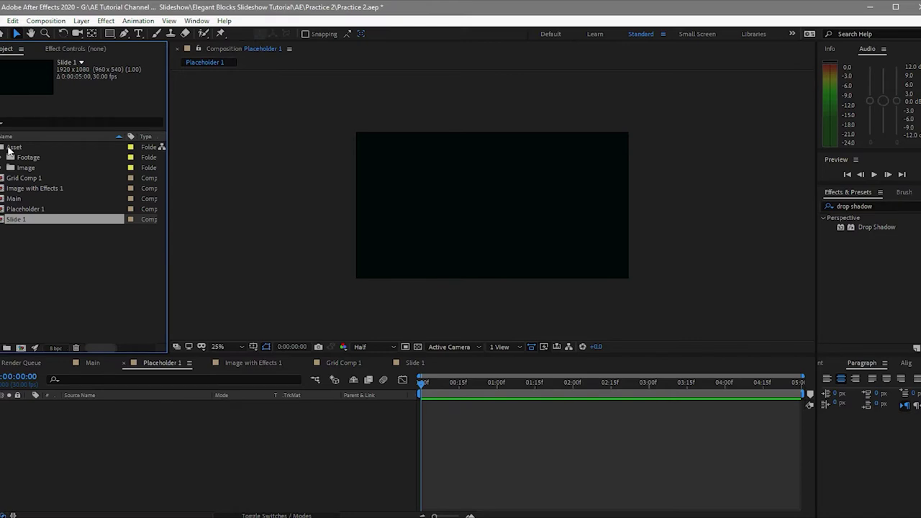
pyautogui.click(11, 167)
pyautogui.click(75, 189)
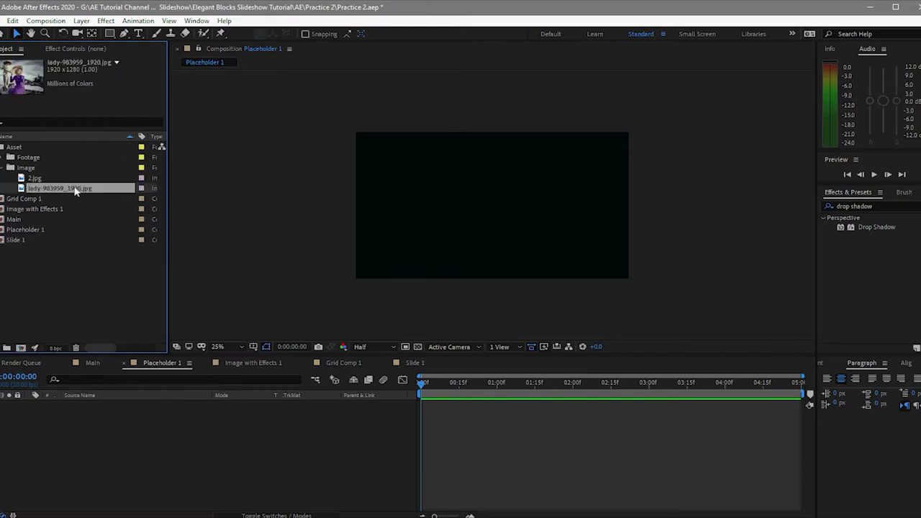
pyautogui.moveTo(74, 189); pyautogui.dragTo(162, 424)
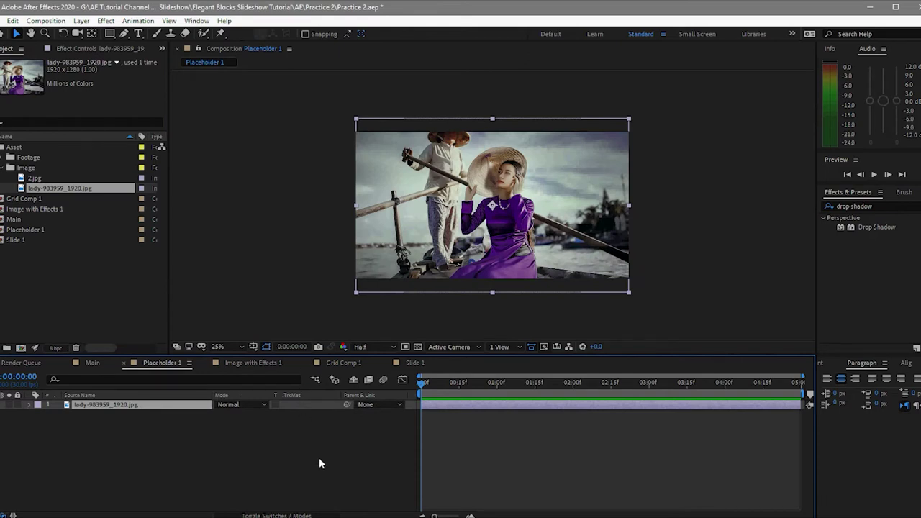
pyautogui.press('p')
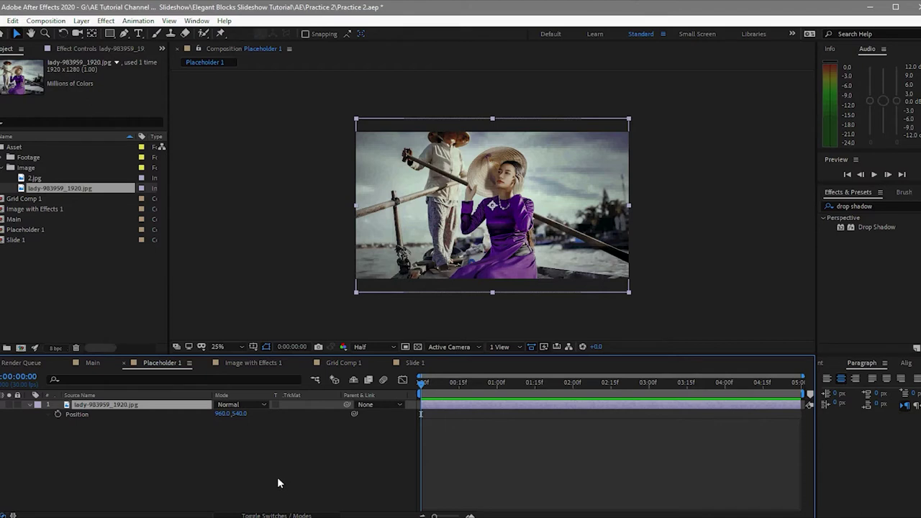
pyautogui.moveTo(241, 418); pyautogui.dragTo(275, 436)
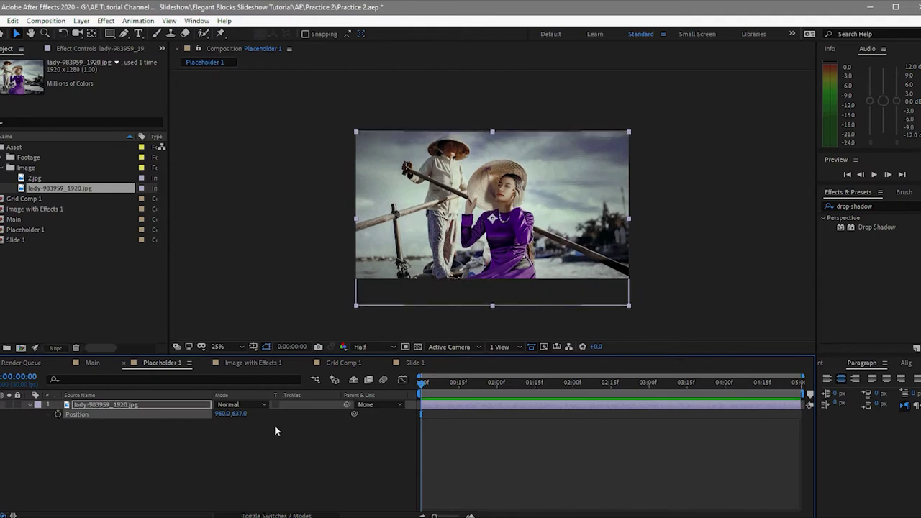
# - Add a white 1920 x 1080 px solid to the Image with Effects 1 composition
pyautogui.click(254, 365)
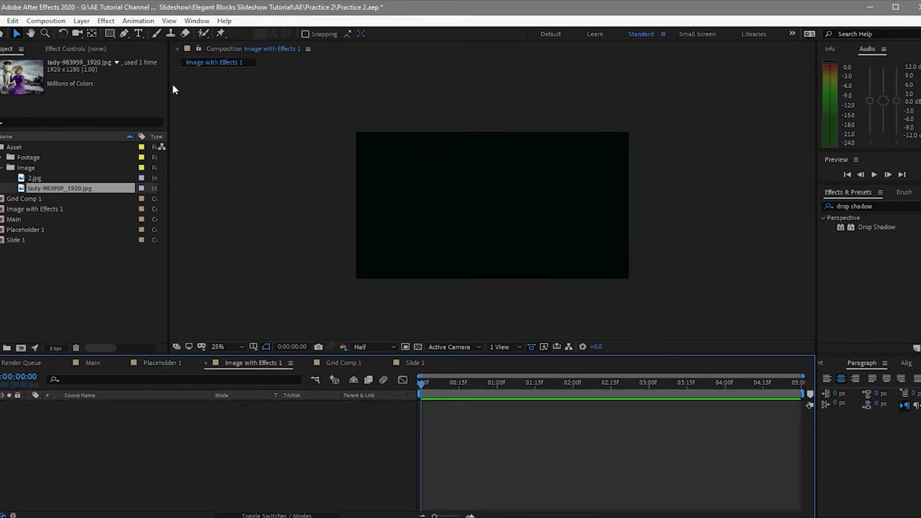
pyautogui.click(81, 20)
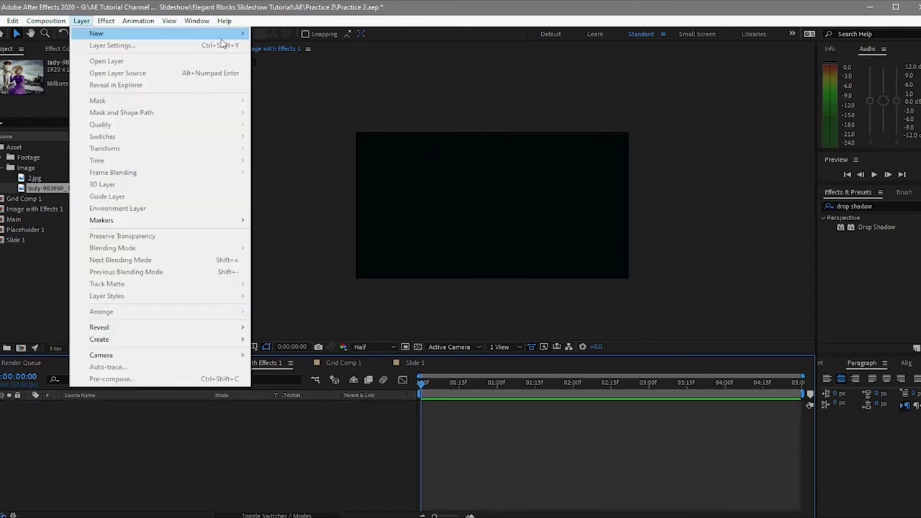
pyautogui.hotkey('ctrl', 'y')
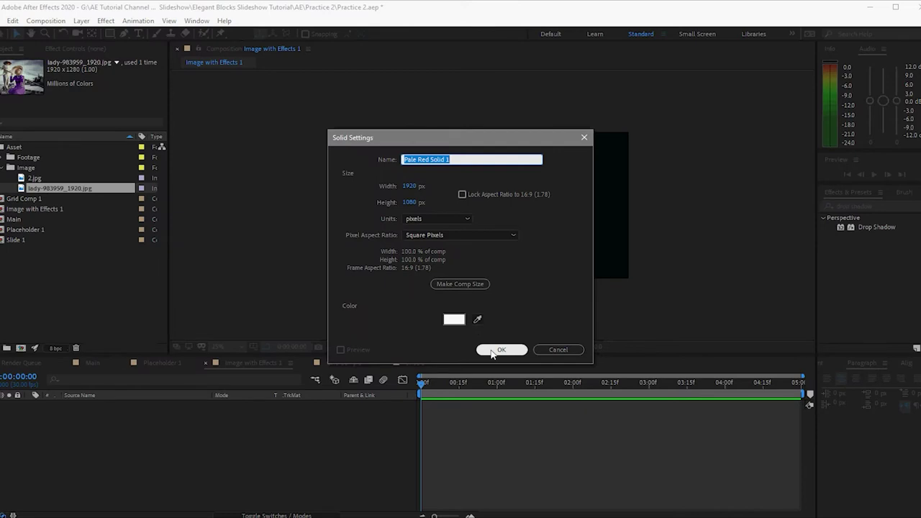
pyautogui.click(497, 350)
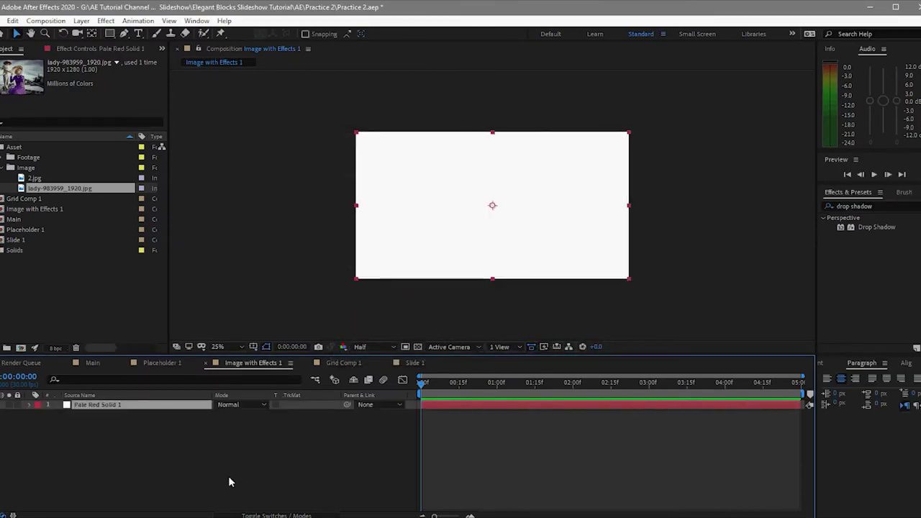
# - Apply the Grid effect to the white solid and set the grid's corner point to 1279, 809
pyautogui.hotkey('ctrl', 'space')
pyautogui.write('grid')
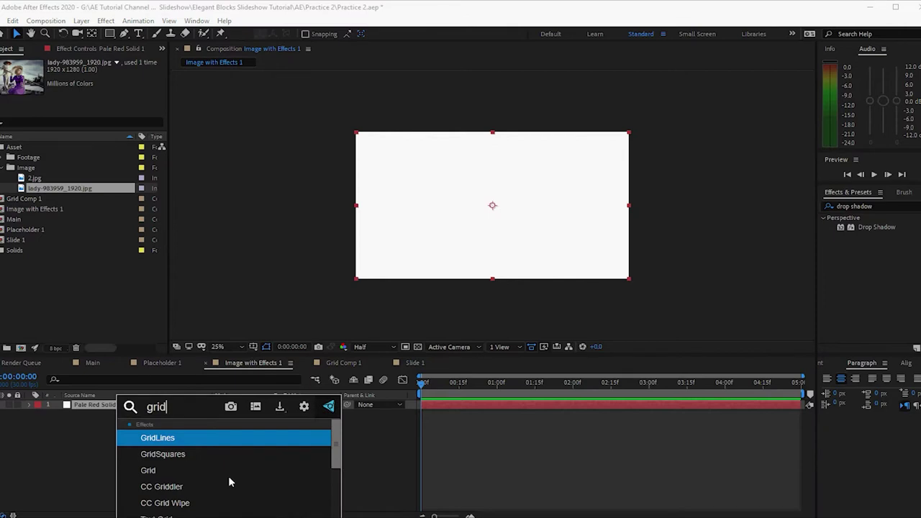
pyautogui.click(212, 475)
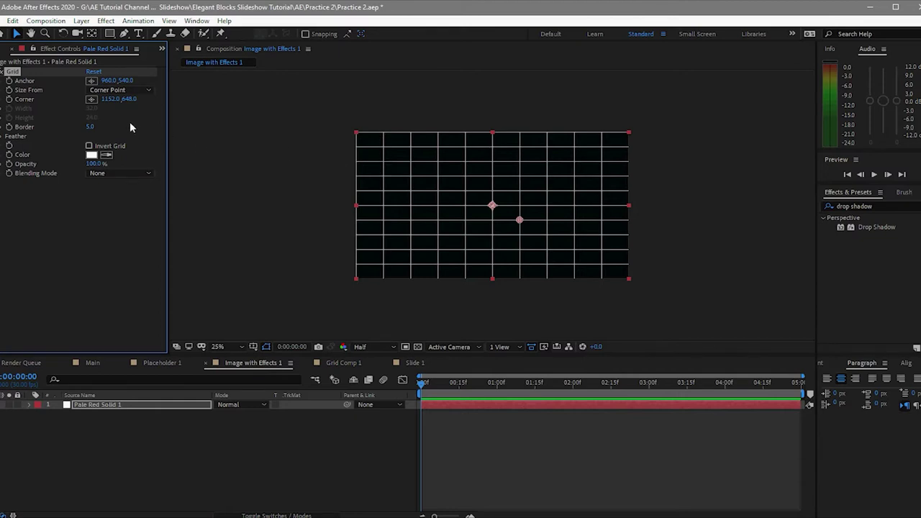
pyautogui.moveTo(106, 99); pyautogui.dragTo(157, 173)
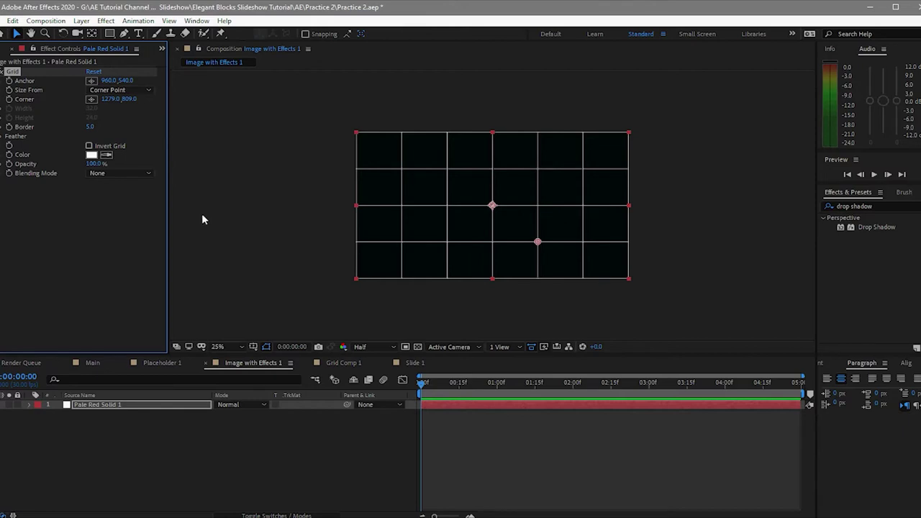
# - Duplicate the grid solid layer in the Image with Effects 1 composition
pyautogui.click(167, 406)
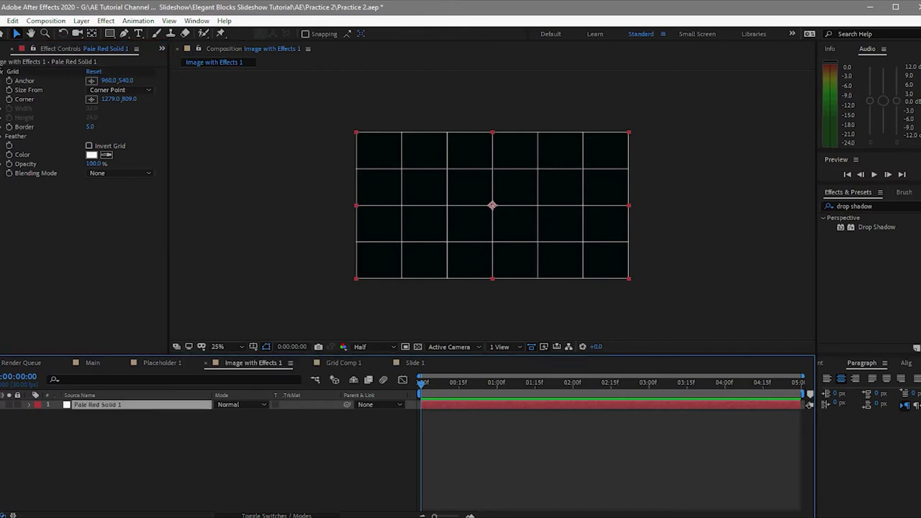
pyautogui.hotkey('ctrl', 'd')
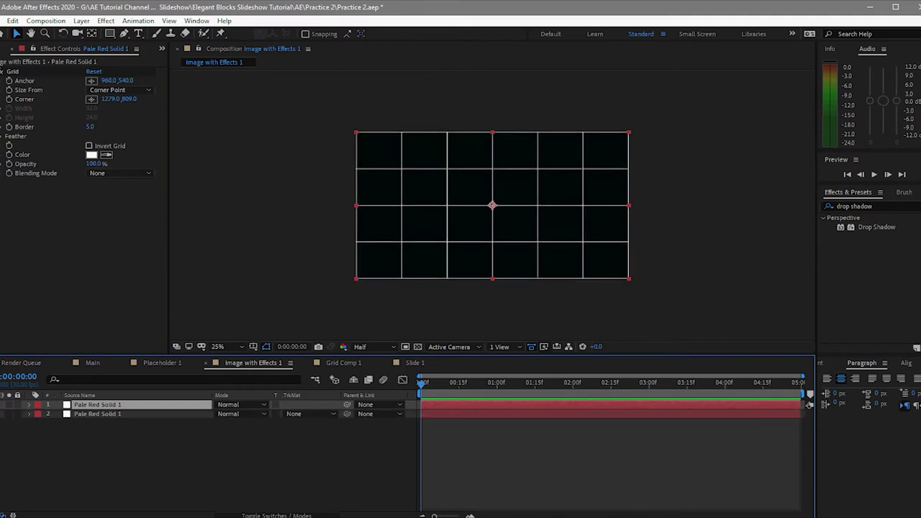
# - Set the upper grid solid's opacity to 10% and the lower grid solid's opacity to 20%
pyautogui.click(106, 446)
pyautogui.click(97, 415)
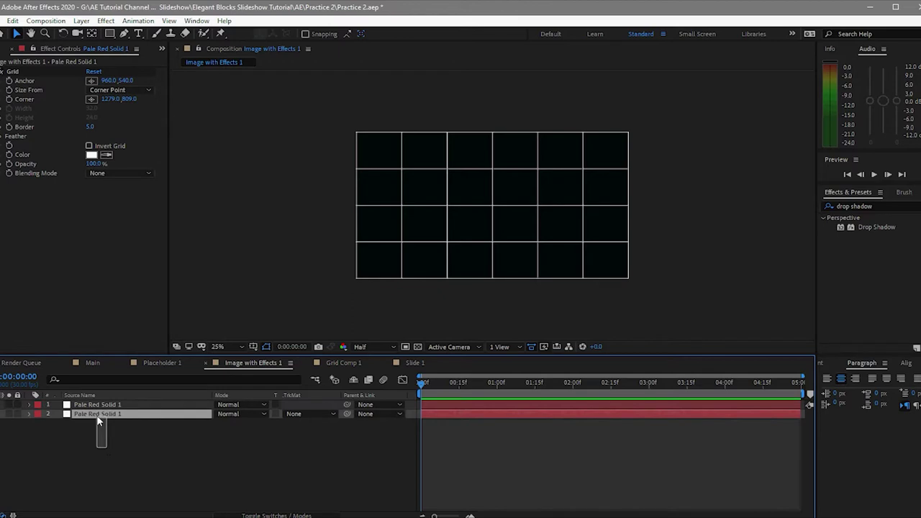
pyautogui.keyDown('ctrl'); pyautogui.click(97, 405); pyautogui.keyUp('ctrl')
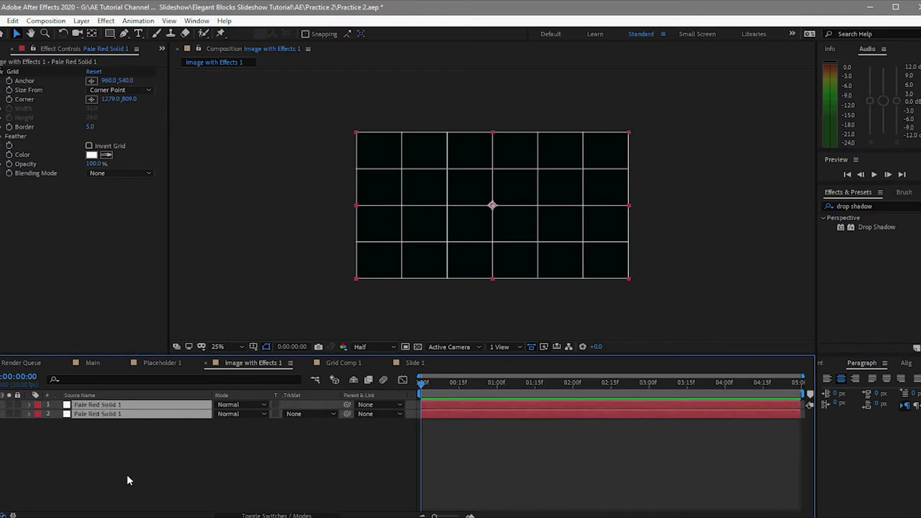
pyautogui.press('t')
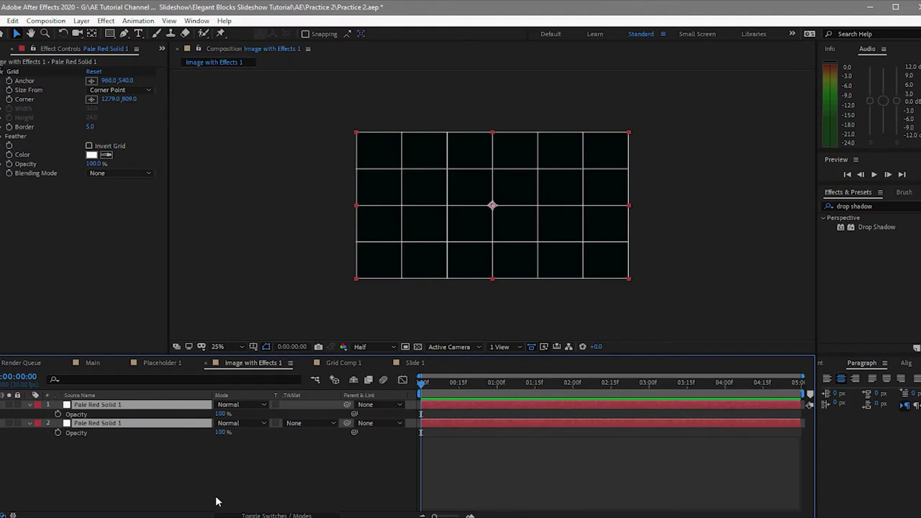
pyautogui.click(224, 414)
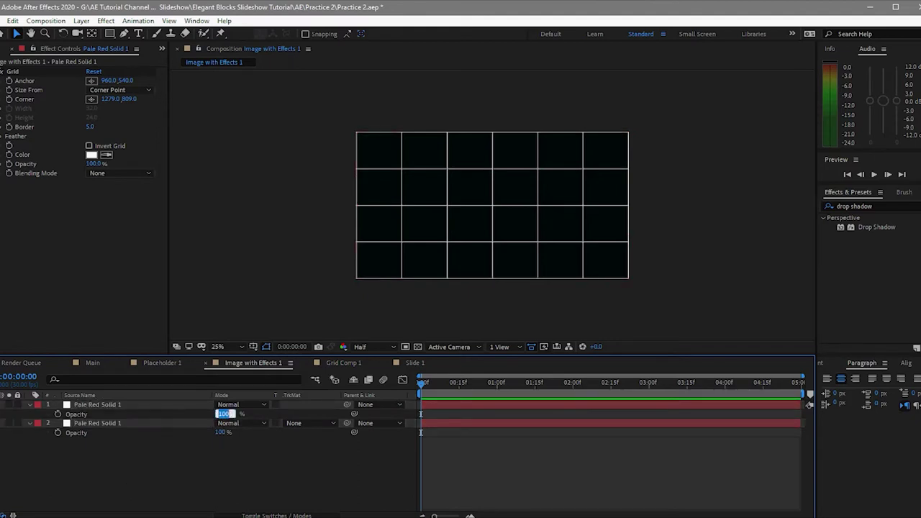
pyautogui.write('10')
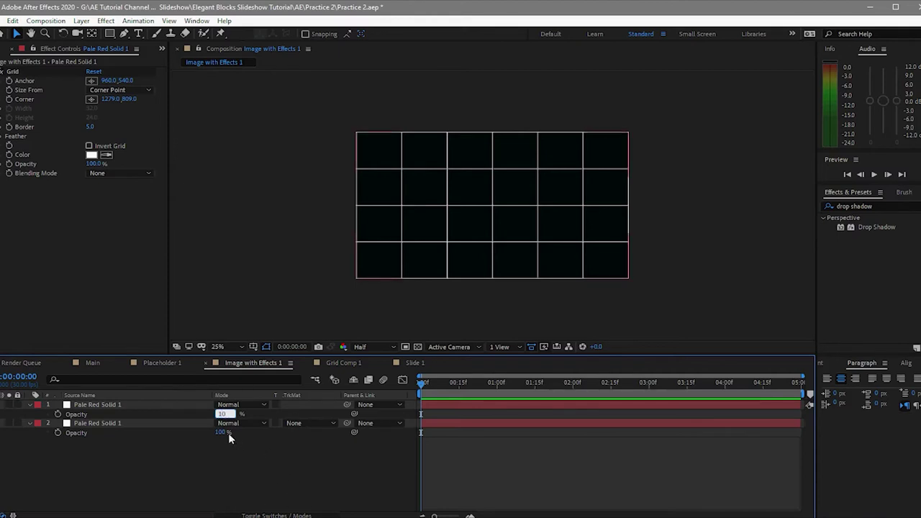
pyautogui.click(223, 432)
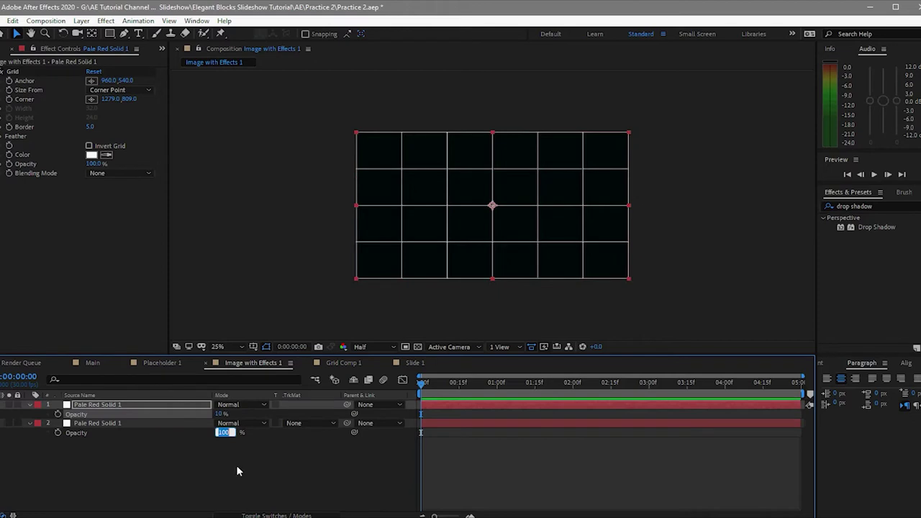
pyautogui.write('20')
pyautogui.click(264, 455)
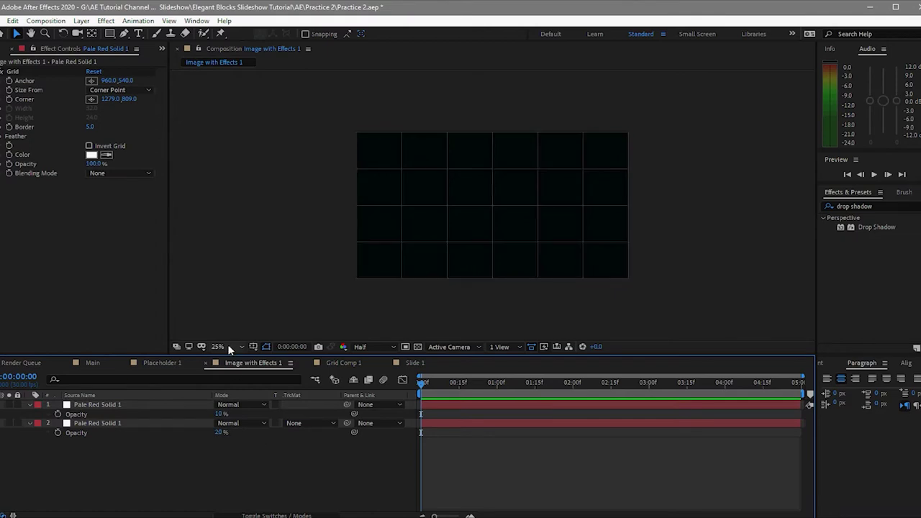
# - Create a white 1920 x 1080 px solid named Circle and place it between the two grid layers
pyautogui.click(81, 21)
pyautogui.moveTo(180, 34)
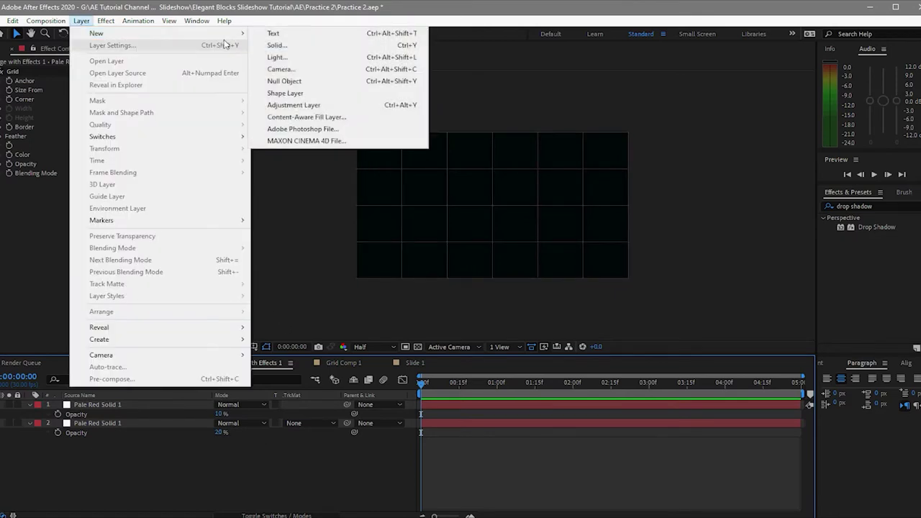
pyautogui.click(274, 46)
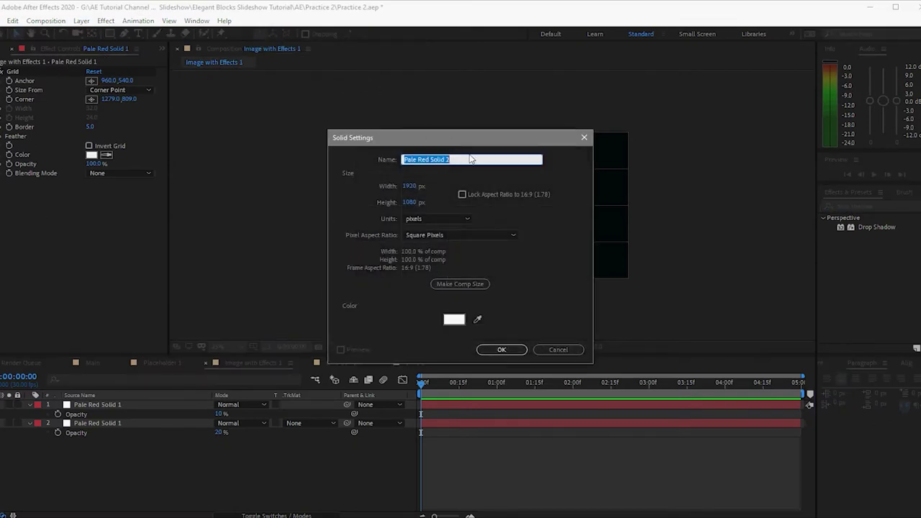
pyautogui.write('Circle')
pyautogui.click(500, 350)
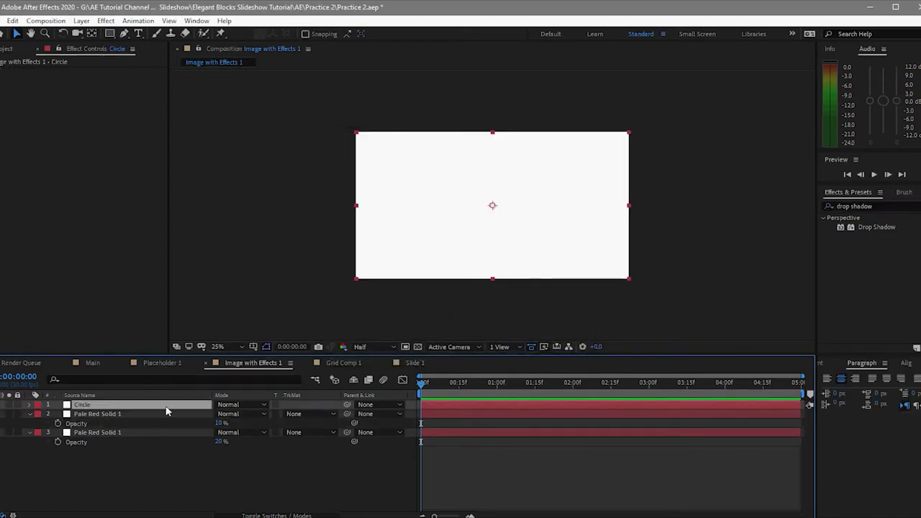
pyautogui.moveTo(163, 409); pyautogui.dragTo(163, 423)
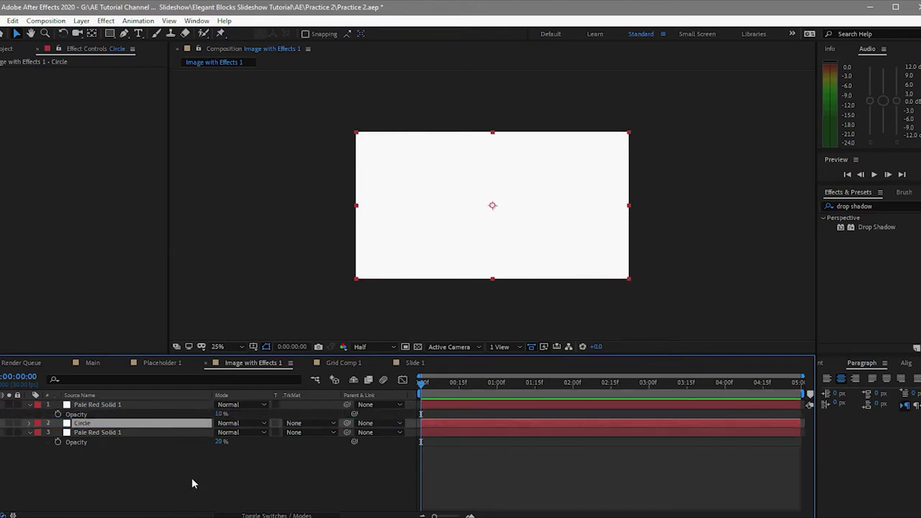
# - Apply the Circle effect to the Circle layer and scale the layer down to a small block around the composition's centre
pyautogui.hotkey('ctrl', 'space')
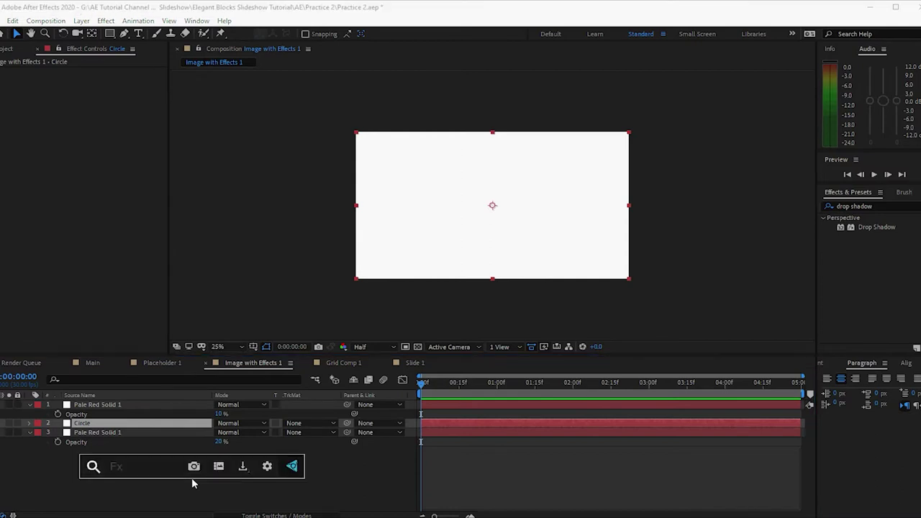
pyautogui.write('circle')
pyautogui.click(207, 440)
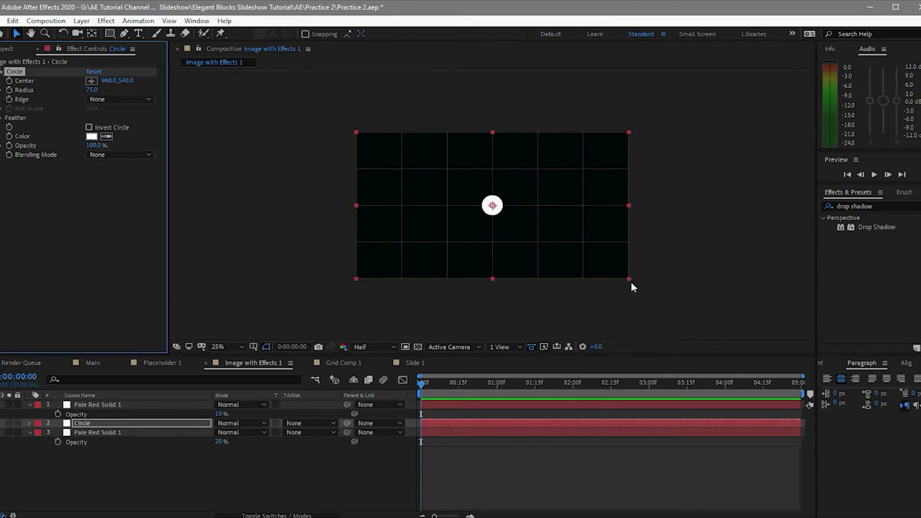
pyautogui.moveTo(629, 281); pyautogui.dragTo(512, 219)
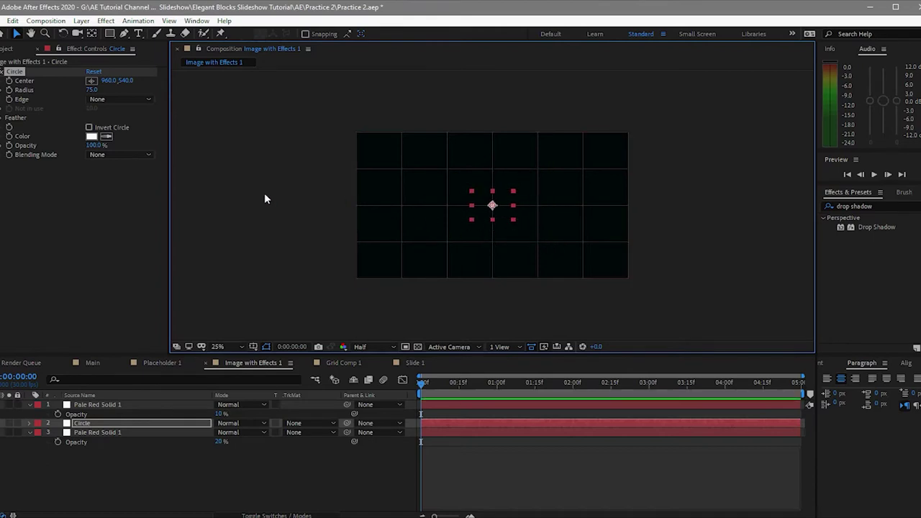
# - Invert the Circle effect and set its color to near-black 020202
pyautogui.click(89, 128)
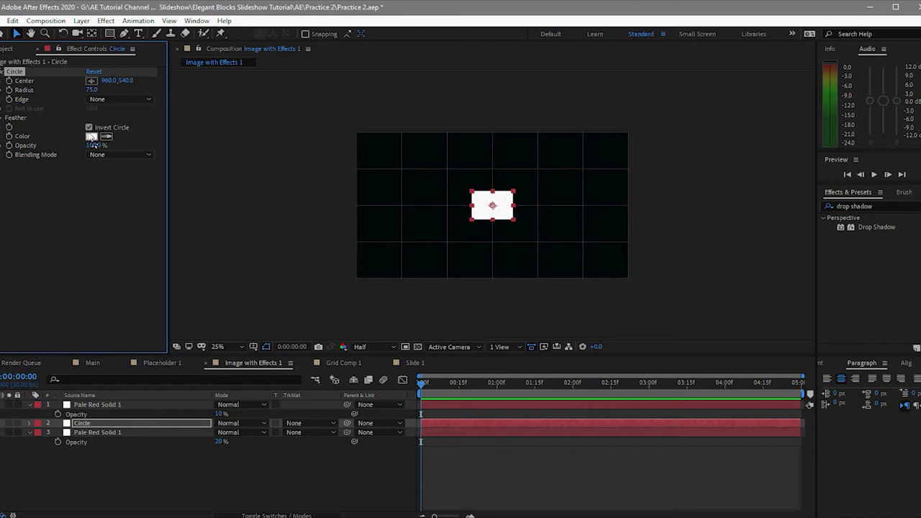
pyautogui.click(91, 137)
pyautogui.click(560, 423)
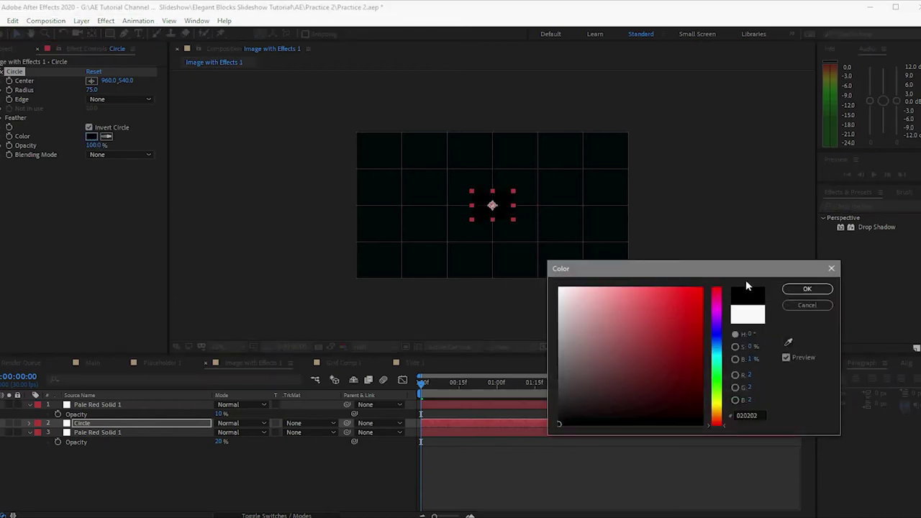
pyautogui.click(805, 291)
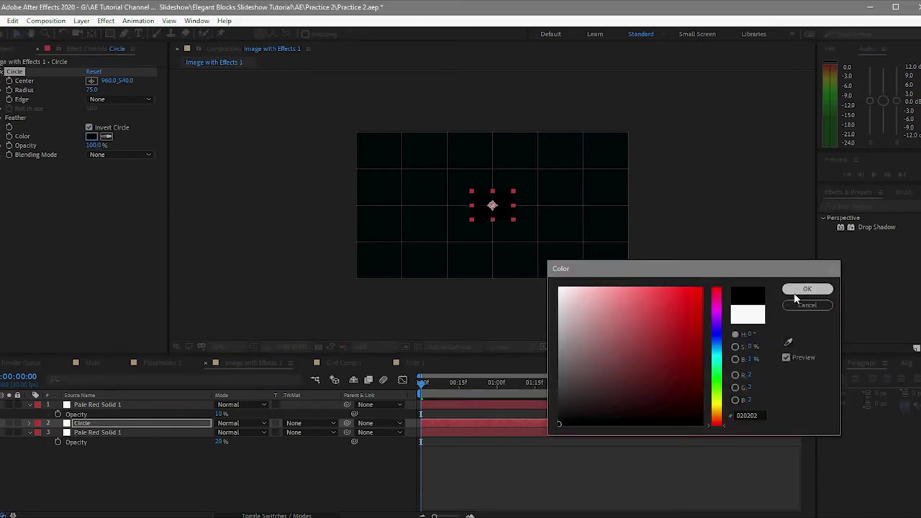
pyautogui.click(94, 472)
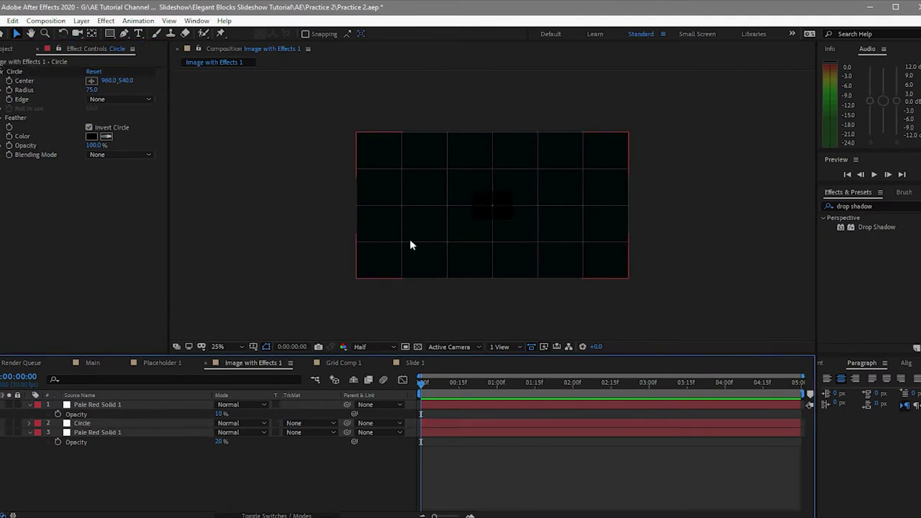
# - Apply the Motion Tile effect to the Circle layer
pyautogui.press('.')
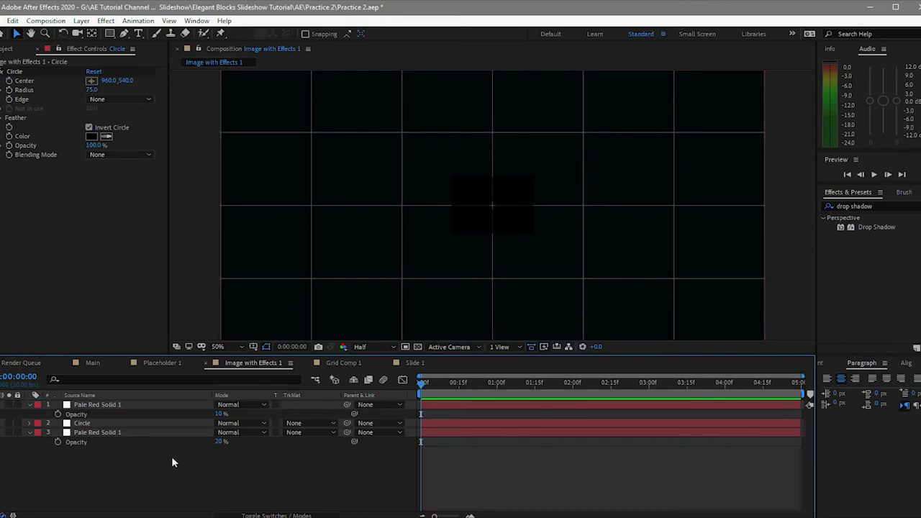
pyautogui.click(164, 430)
pyautogui.click(161, 423)
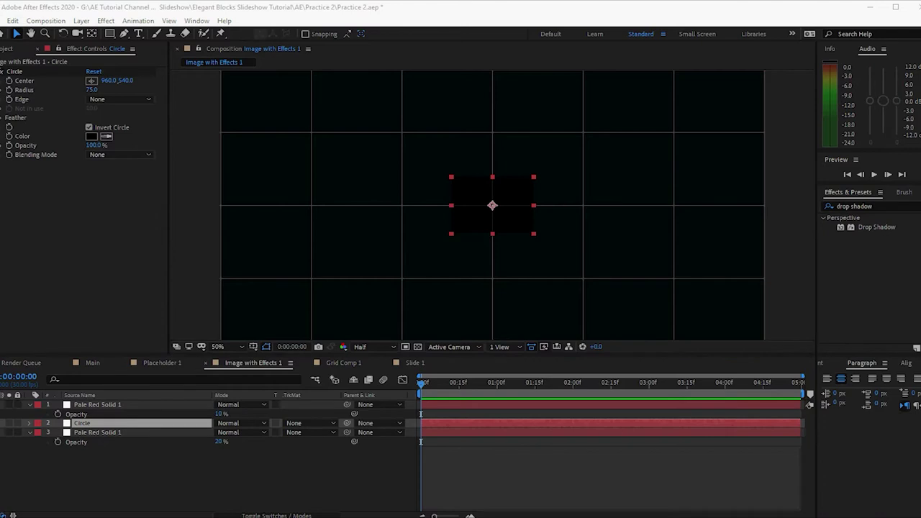
pyautogui.hotkey('ctrl', 'space')
pyautogui.write('motion t')
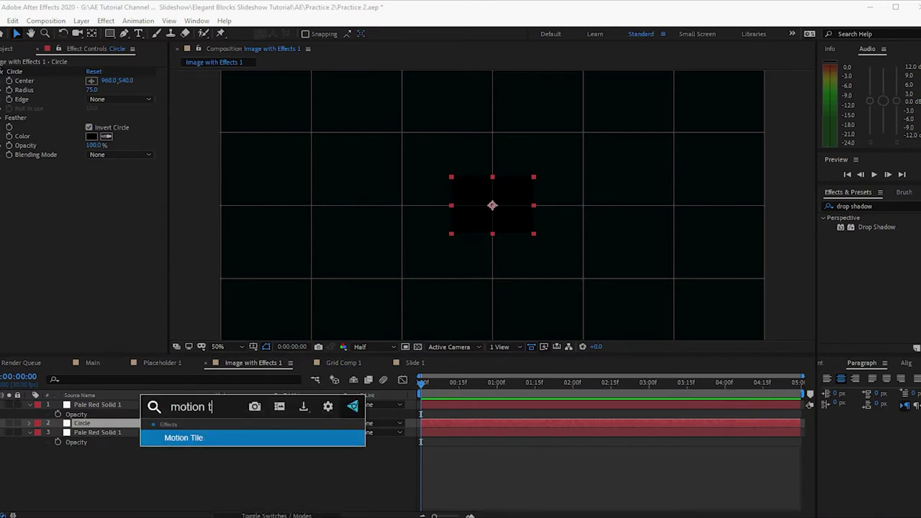
pyautogui.write('ile')
pyautogui.click(225, 435)
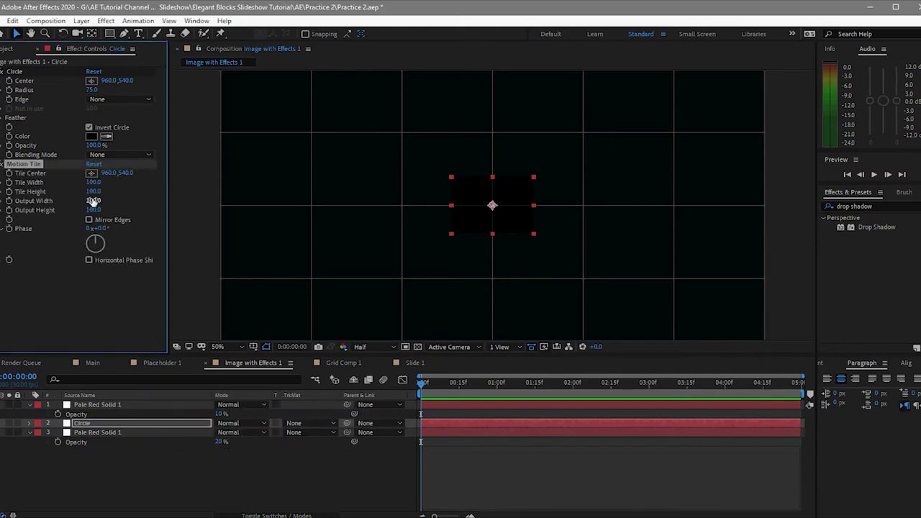
# - Set Motion Tile's output width to 650 and output height to 670
pyautogui.click(93, 202)
pyautogui.write('650')
pyautogui.click(94, 210)
pyautogui.write('670')
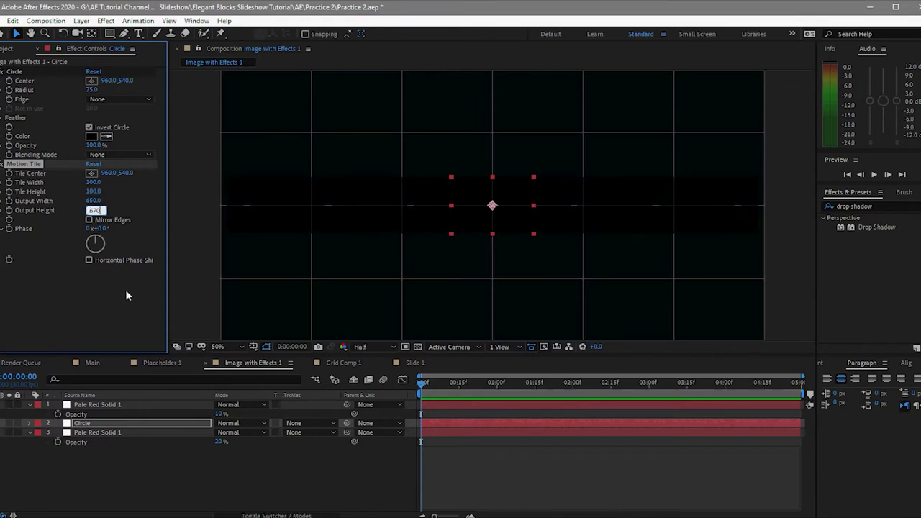
pyautogui.press('Return')
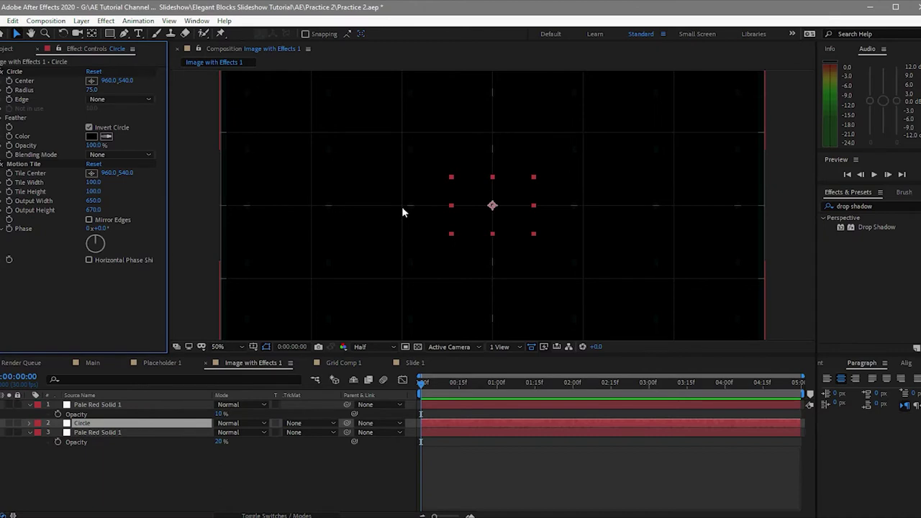
# - Resize the Circle layer in width and height to about one grid cell so its tiled openings line up with the grid intersections
pyautogui.click(451, 211)
pyautogui.moveTo(451, 210); pyautogui.dragTo(445, 208)
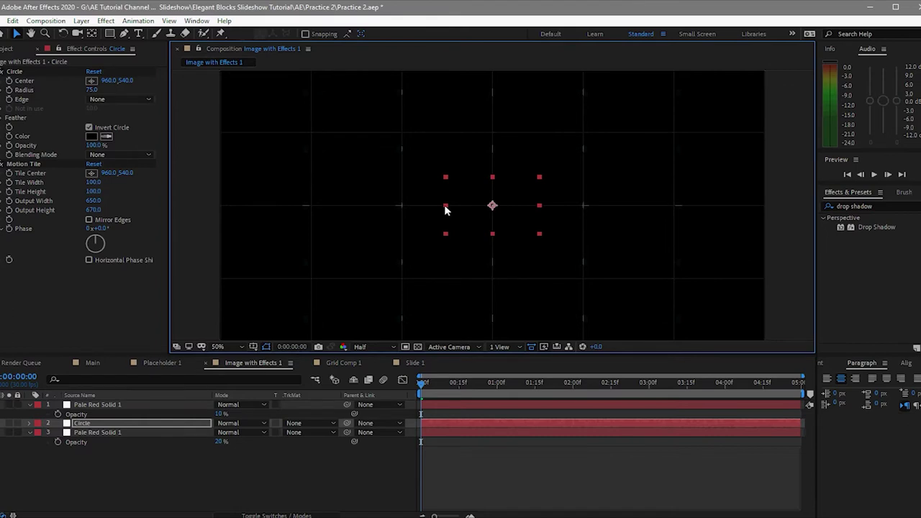
pyautogui.moveTo(445, 205); pyautogui.dragTo(446, 204)
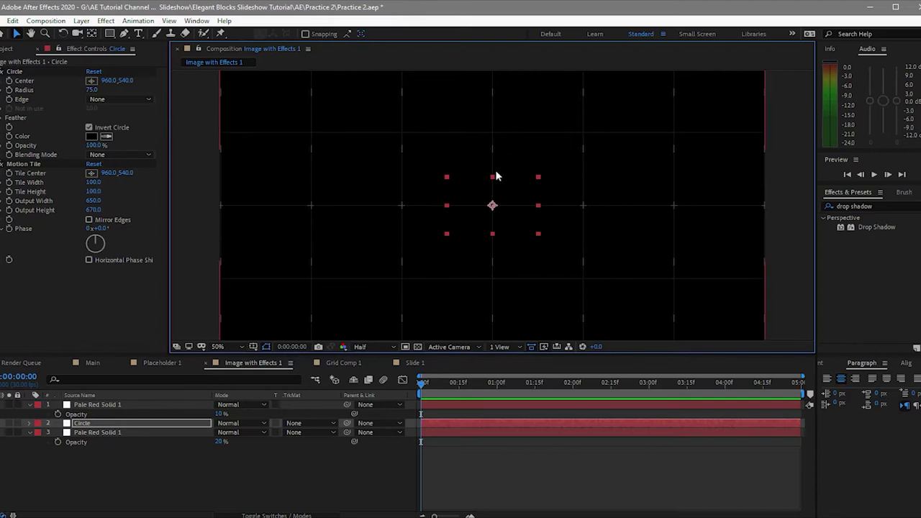
pyautogui.moveTo(492, 178); pyautogui.dragTo(491, 168)
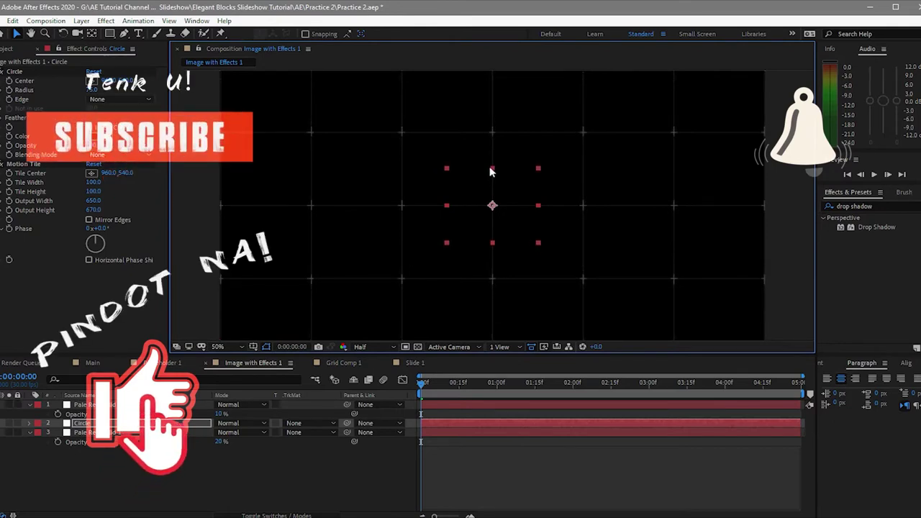
pyautogui.moveTo(490, 167); pyautogui.dragTo(488, 169)
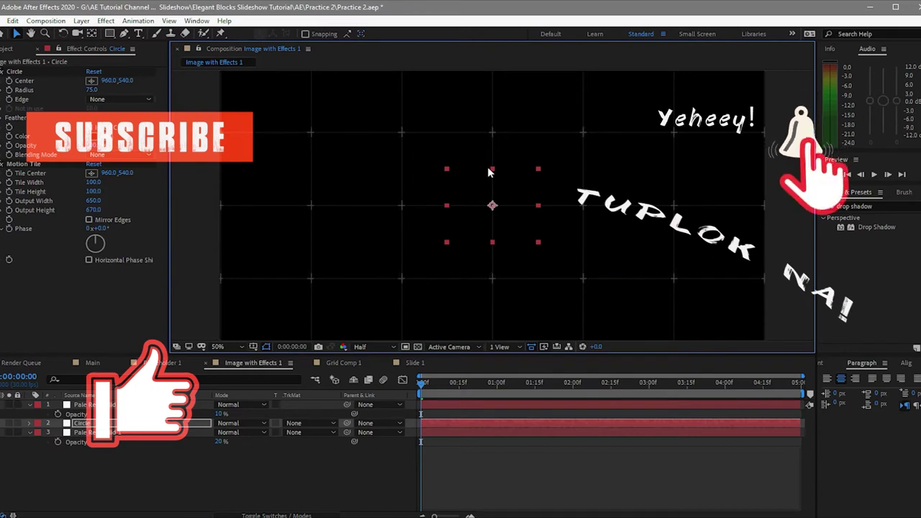
pyautogui.moveTo(489, 171); pyautogui.dragTo(489, 170)
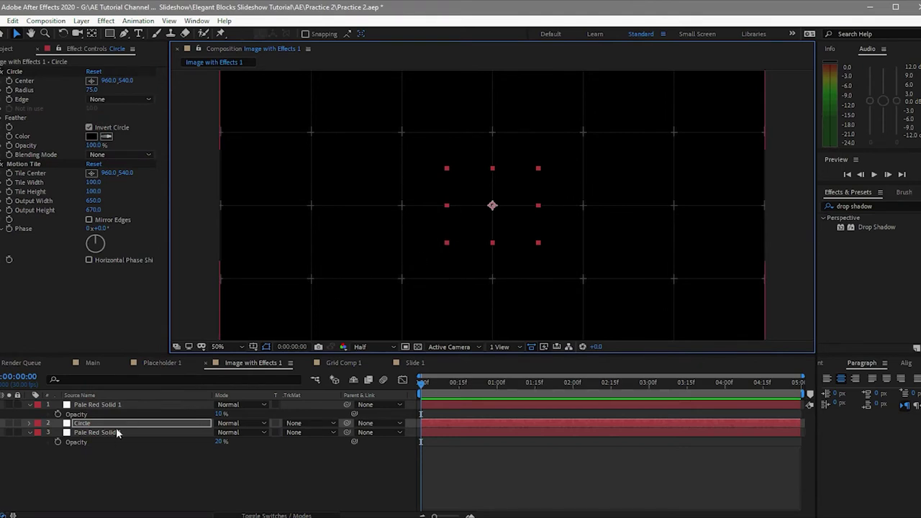
# - Pre-compose the two Pale Red Solid layers and the Circle layer as "Grid pc", moving all attributes into the new composition
pyautogui.click(30, 405)
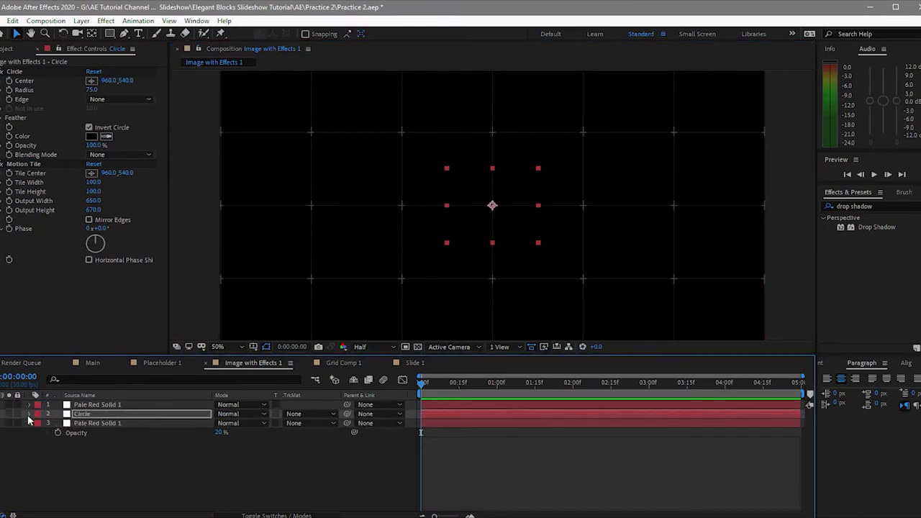
pyautogui.click(28, 423)
pyautogui.moveTo(79, 452); pyautogui.dragTo(76, 407)
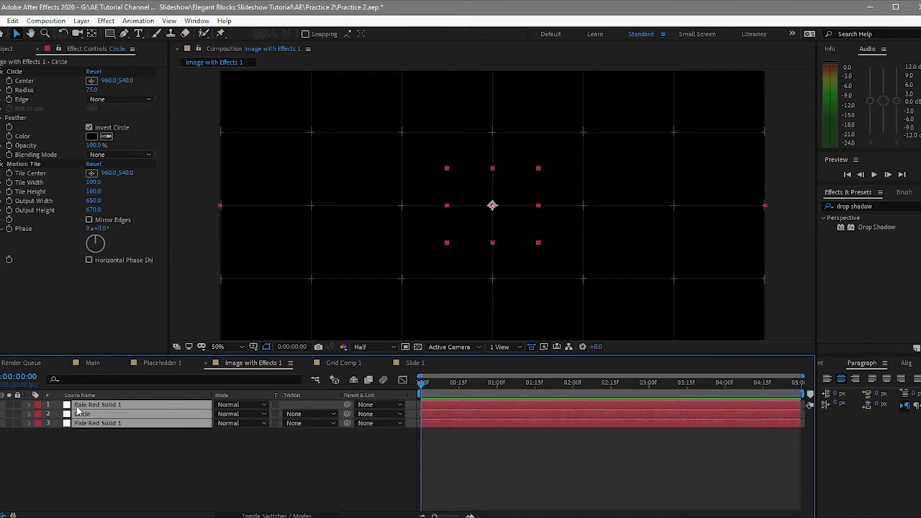
pyautogui.rightClick(94, 416)
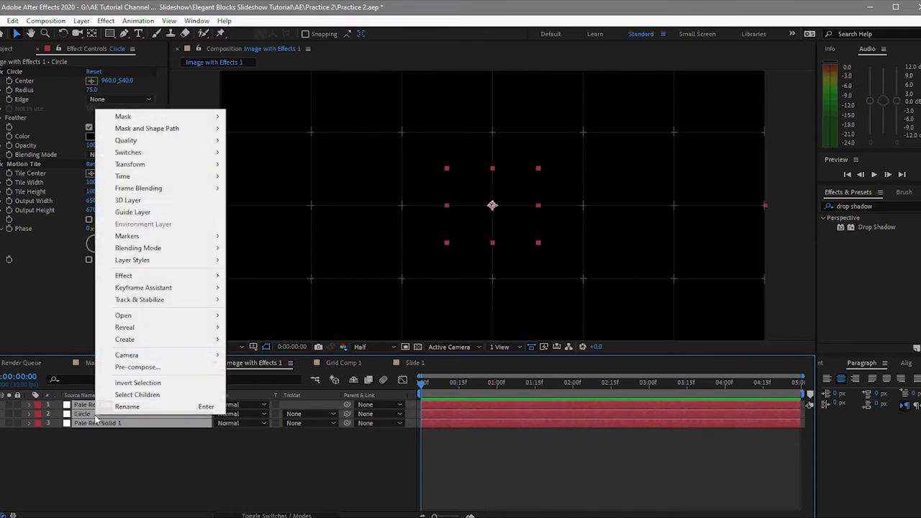
pyautogui.click(137, 368)
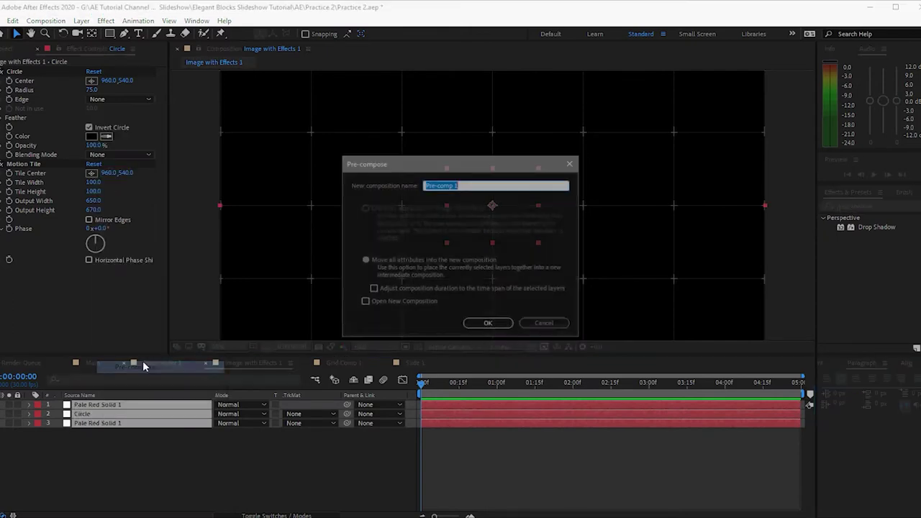
pyautogui.write('G')
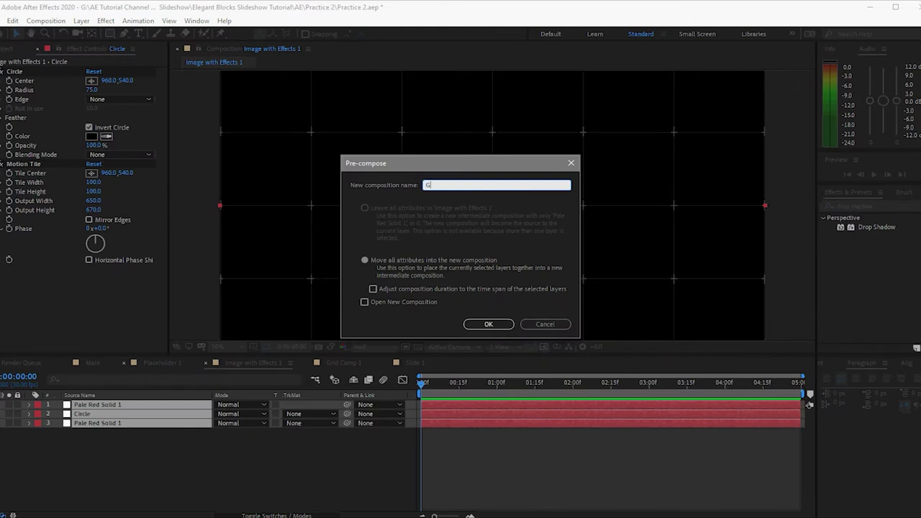
pyautogui.write('r')
pyautogui.write('i')
pyautogui.write('d')
pyautogui.write('d')
pyautogui.write(' p')
pyautogui.write('c')
pyautogui.click(365, 262)
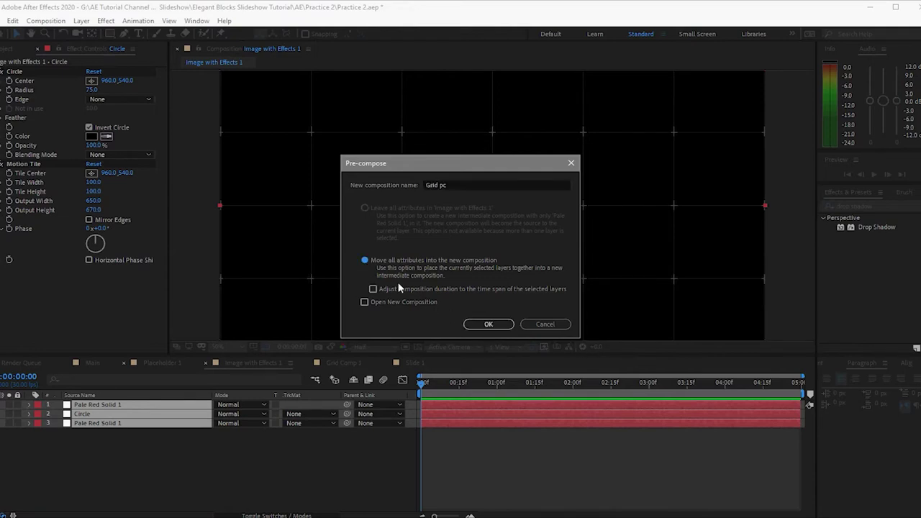
pyautogui.click(472, 326)
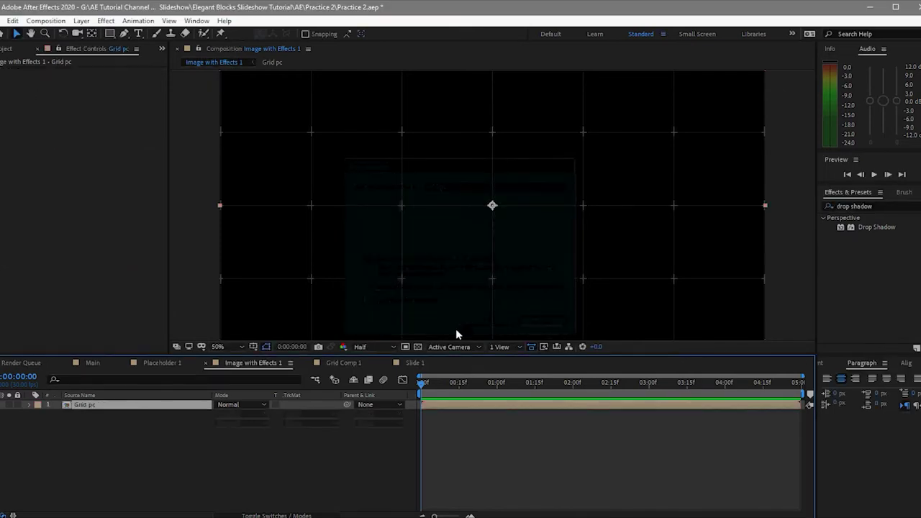
# - Add the Placeholder 1 composition beneath the Grid pc layer and set Grid pc's blending mode to Add
pyautogui.click(6, 48)
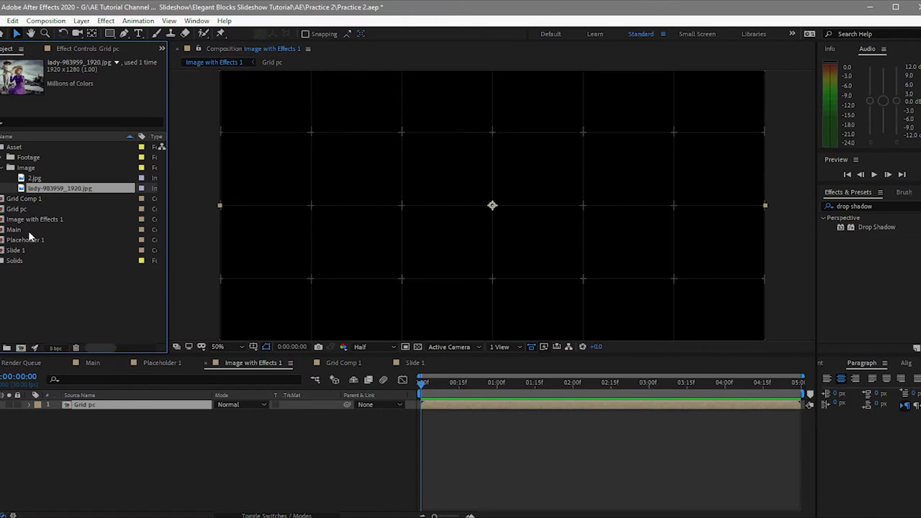
pyautogui.moveTo(29, 241); pyautogui.dragTo(112, 441)
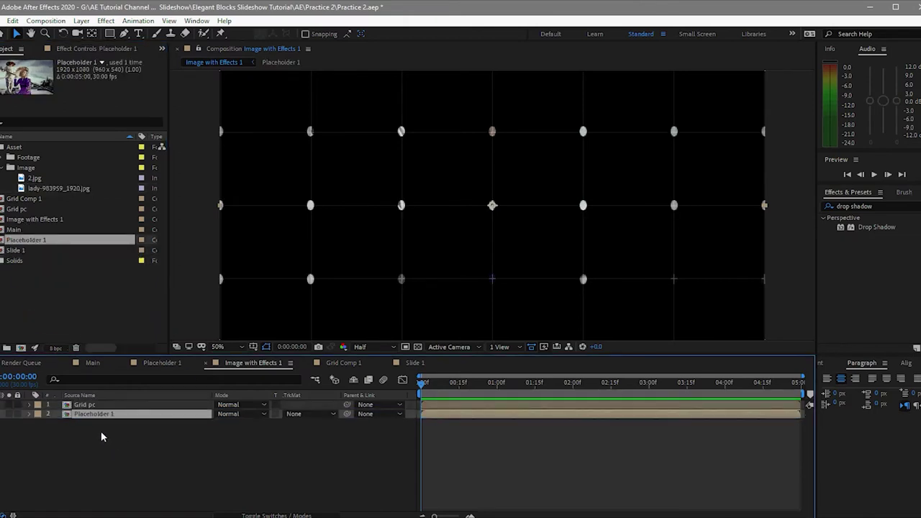
pyautogui.click(180, 405)
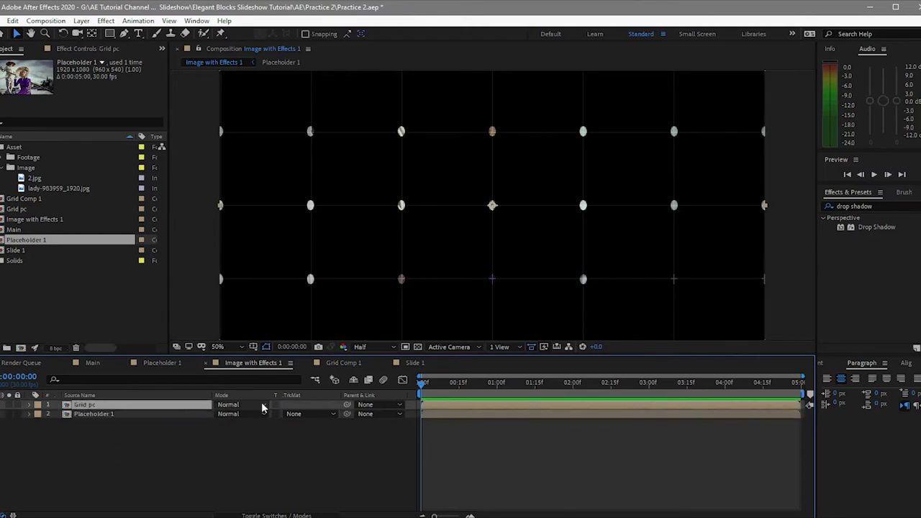
pyautogui.click(263, 407)
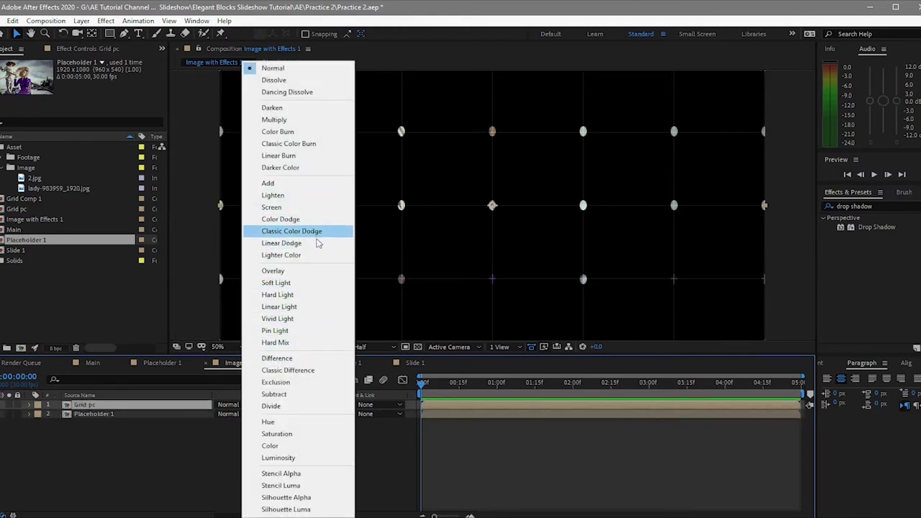
pyautogui.click(274, 183)
pyautogui.press(',')
pyautogui.press(',')
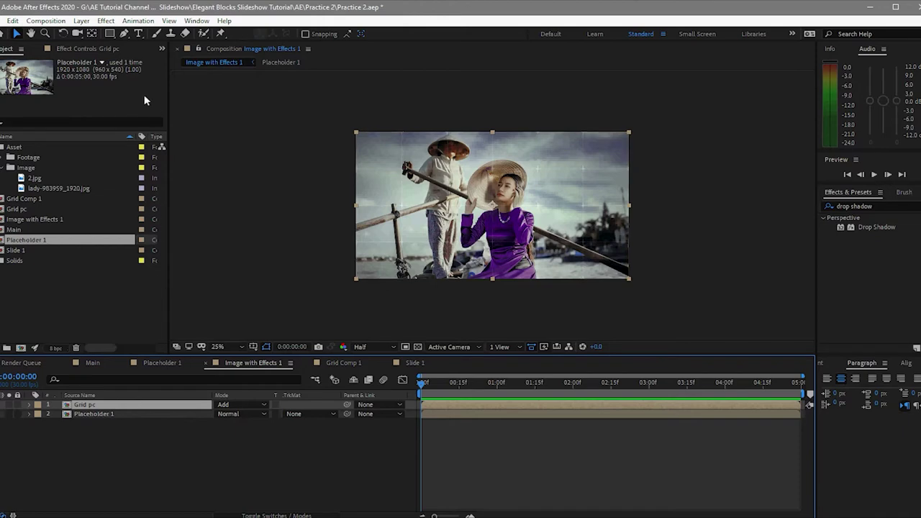
# - Create an adjustment layer and place it between the Grid pc and Placeholder 1 layers
pyautogui.click(81, 20)
pyautogui.moveTo(101, 33)
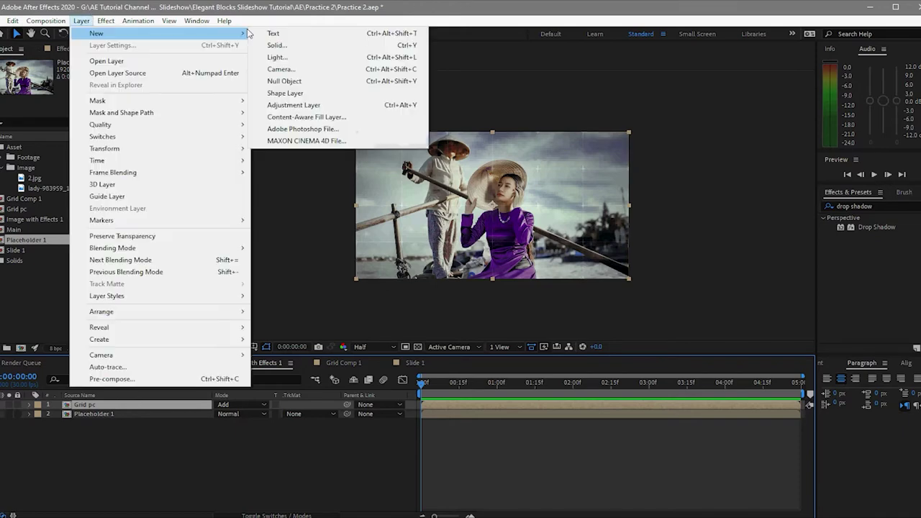
pyautogui.click(291, 106)
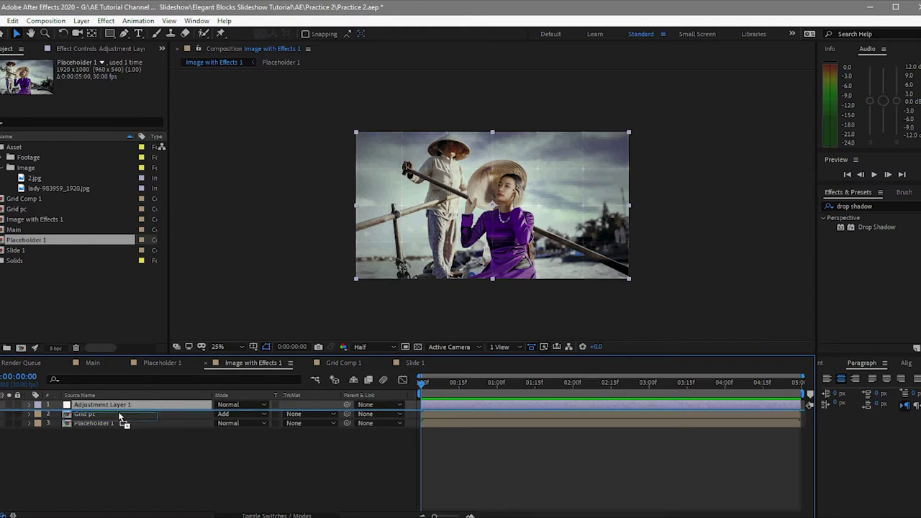
pyautogui.hotkey('ctrl', '[')
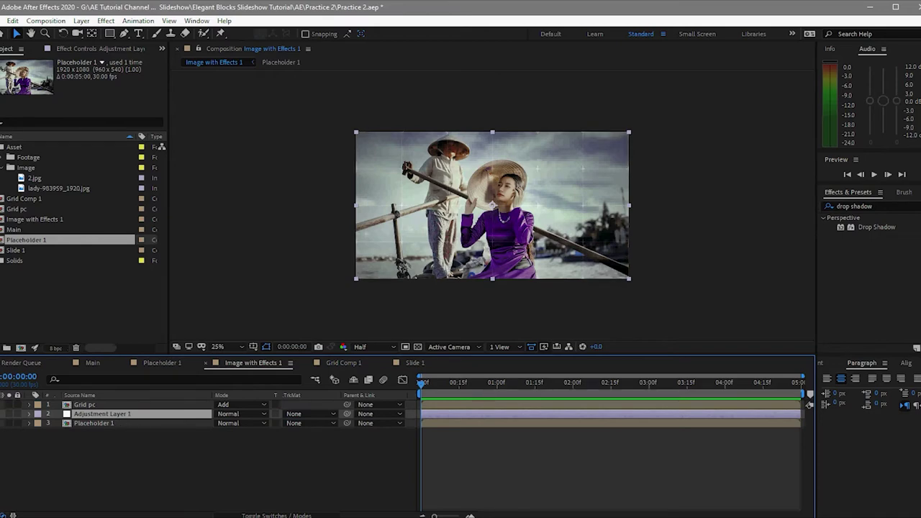
# - Apply the Transform effect to the adjustment layer
pyautogui.hotkey('ctrl', 'space')
pyautogui.write('tran')
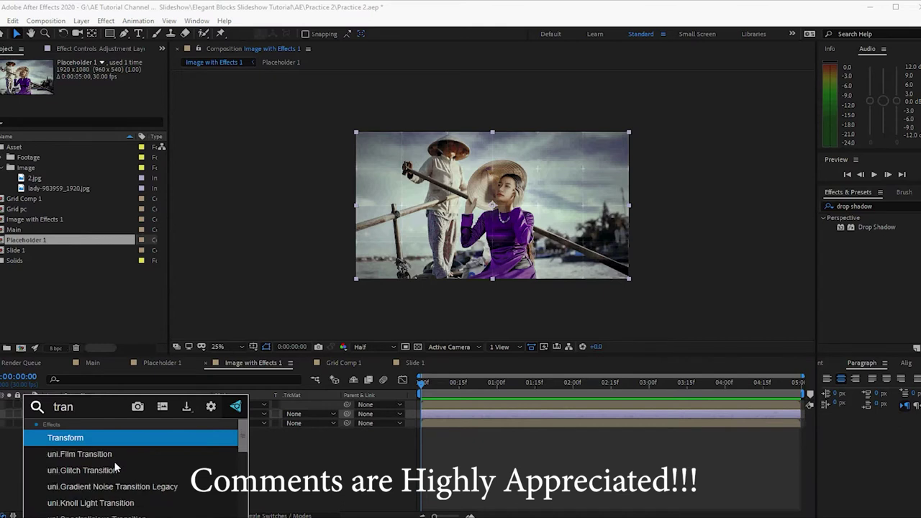
pyautogui.write('sform')
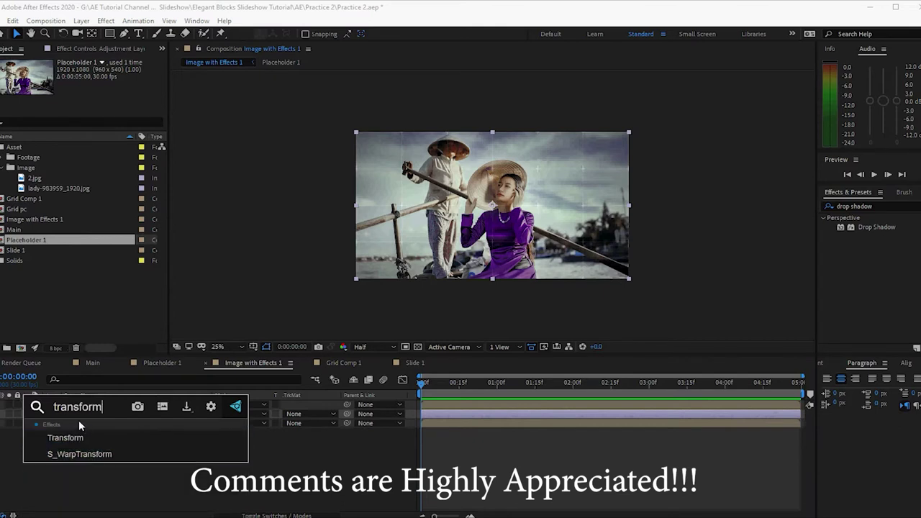
pyautogui.click(92, 439)
# - Add a Transform scale keyframe of 100 at the composition's last frame, 0:00:04:29
pyautogui.click(499, 385)
pyautogui.moveTo(518, 392); pyautogui.dragTo(802, 394)
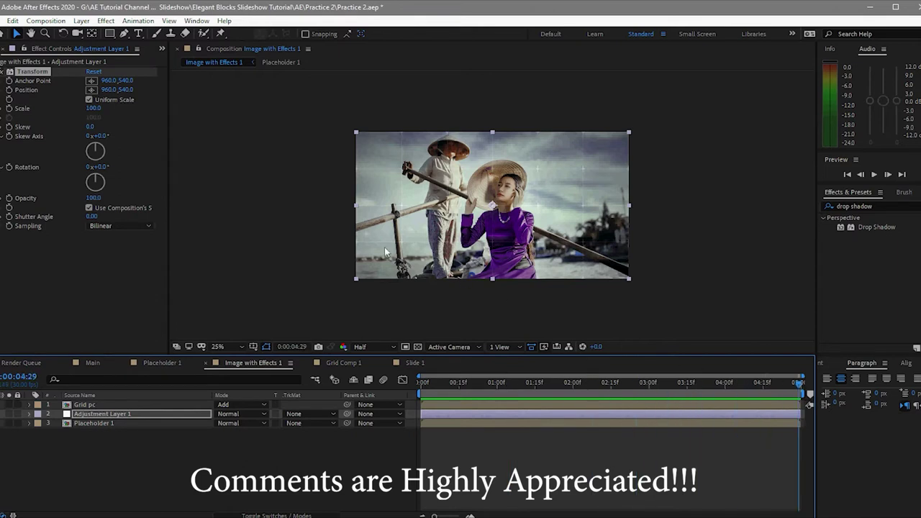
pyautogui.click(9, 111)
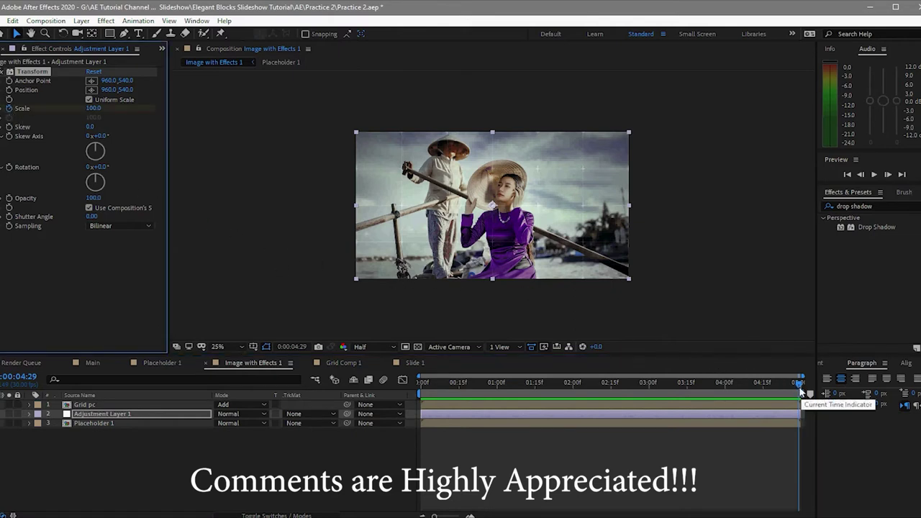
# - Set the Transform scale to 140 at the first frame and preview the zoom-out animation
pyautogui.click(802, 392)
pyautogui.press('Home')
pyautogui.click(92, 110)
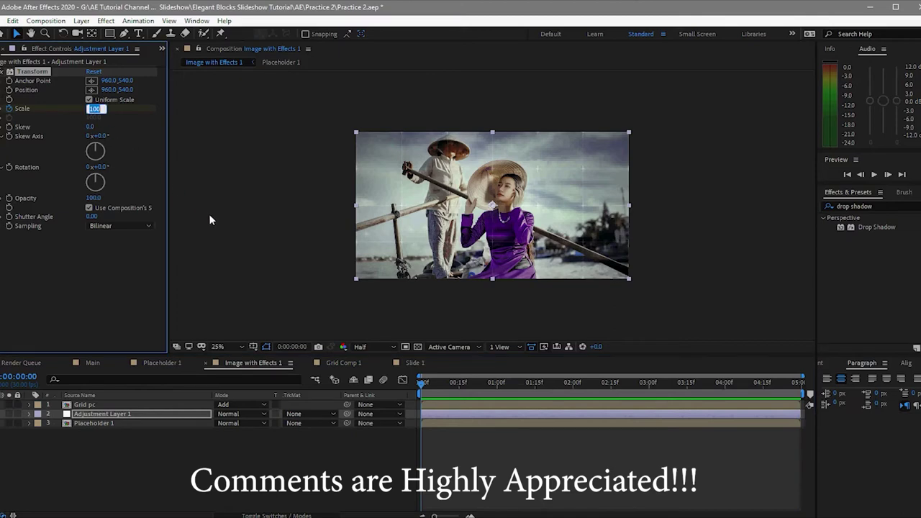
pyautogui.write('140')
pyautogui.press('Return')
pyautogui.click(873, 174)
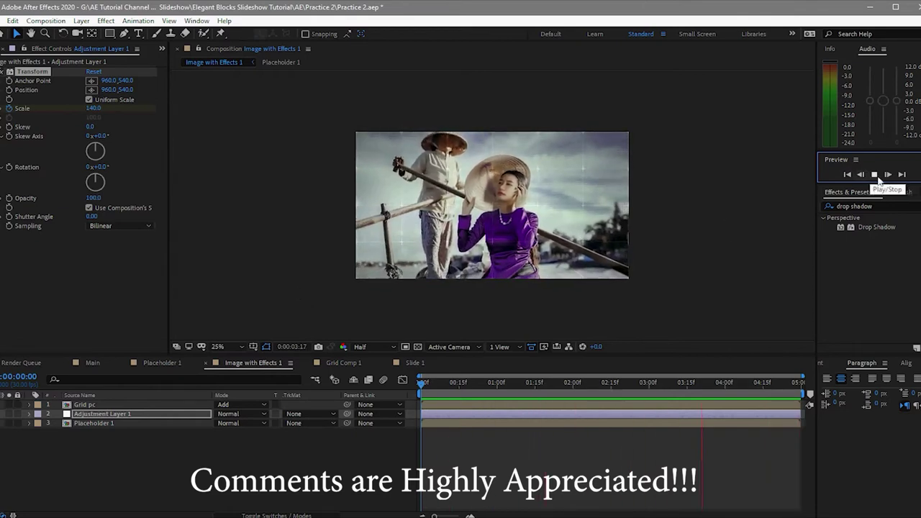
pyautogui.press('space')
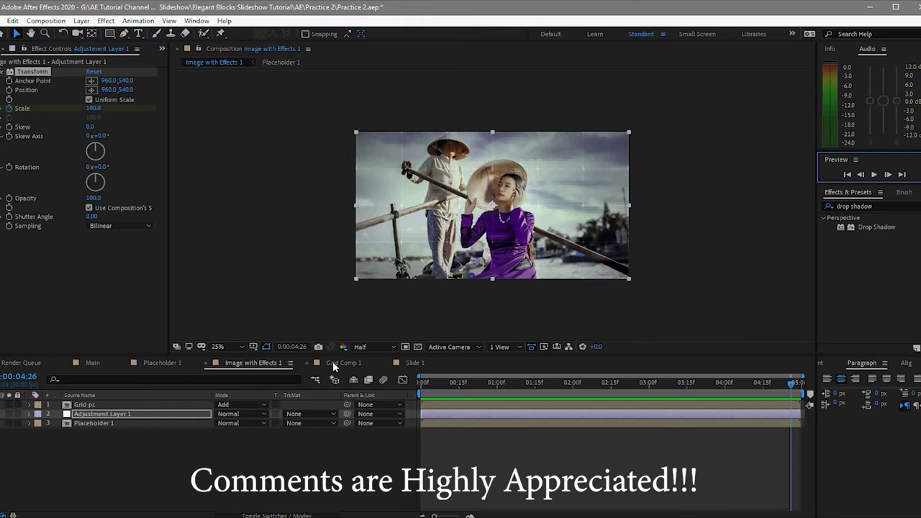
# - Place the Image with Effects 1 composition as a layer in Grid Comp 1
pyautogui.click(332, 362)
pyautogui.click(4, 48)
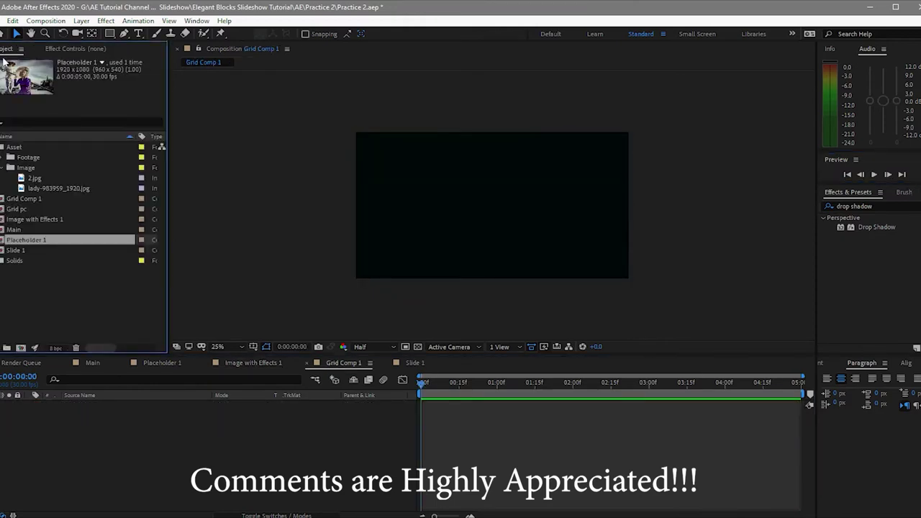
pyautogui.moveTo(34, 218); pyautogui.dragTo(64, 428)
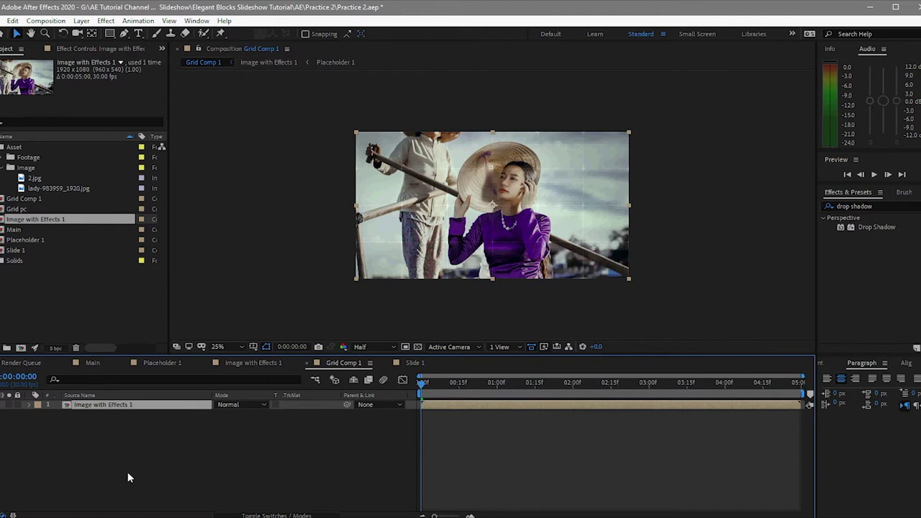
# - Duplicate the Image with Effects 1 layer until Grid Comp 1 holds 24 copies, one per grid cell
pyautogui.hotkey('ctrl', 'd')
pyautogui.hotkey('ctrl', 'd')
pyautogui.hotkey('ctrl', 'd')
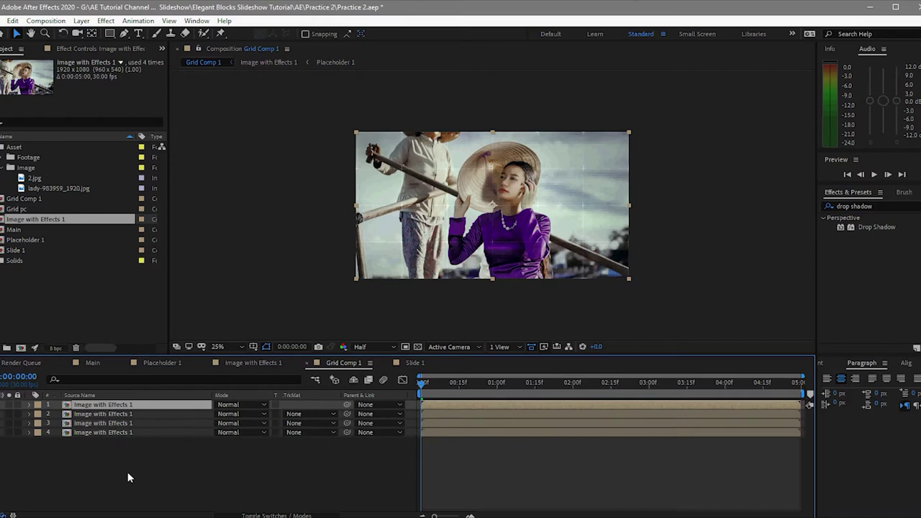
pyautogui.hotkey('ctrl', 'd')
pyautogui.hotkey('ctrl', 'd')
pyautogui.hotkey('ctrl', 'd')
pyautogui.hotkey('ctrl', 'd')
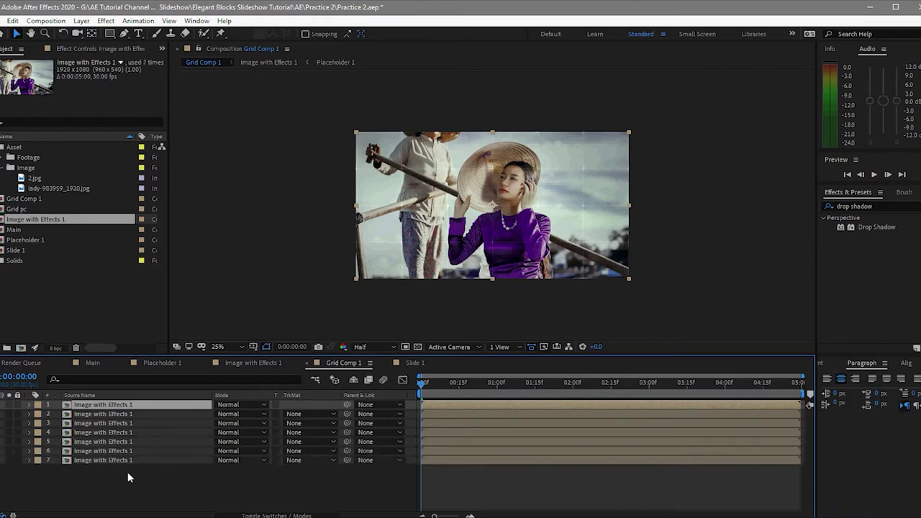
pyautogui.hotkey('ctrl', 'd')
pyautogui.hotkey('ctrl', 'd')
pyautogui.hotkey('ctrl', 'd')
pyautogui.hotkey('ctrl', 'd')
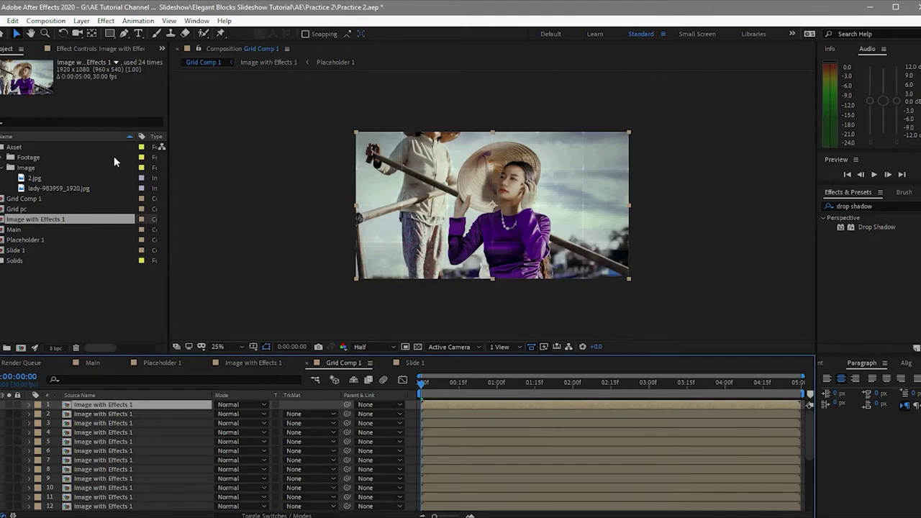
# - Turn on rulers, guides and snapping to guides for the composition view
pyautogui.click(170, 21)
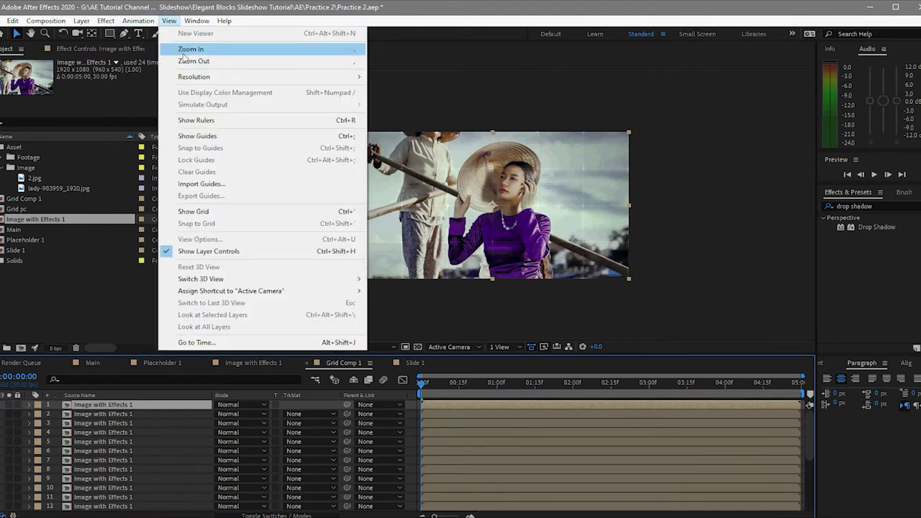
pyautogui.click(203, 122)
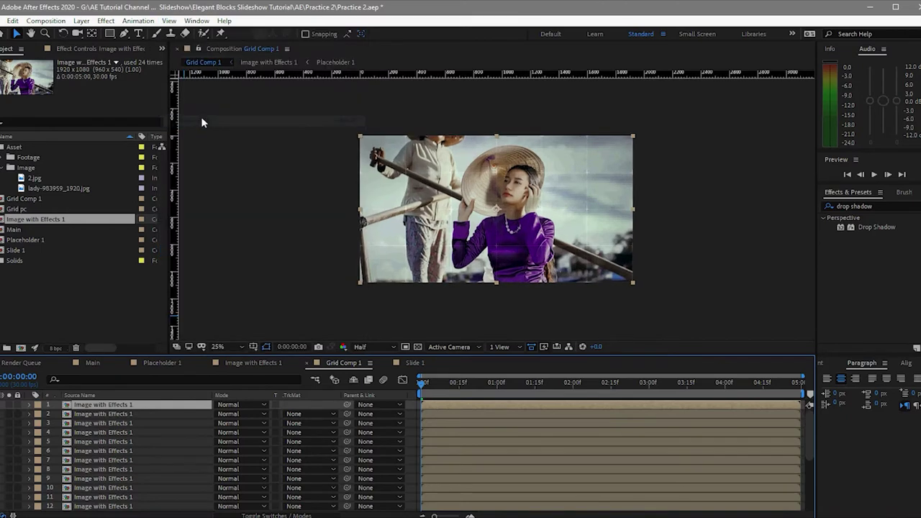
pyautogui.click(168, 21)
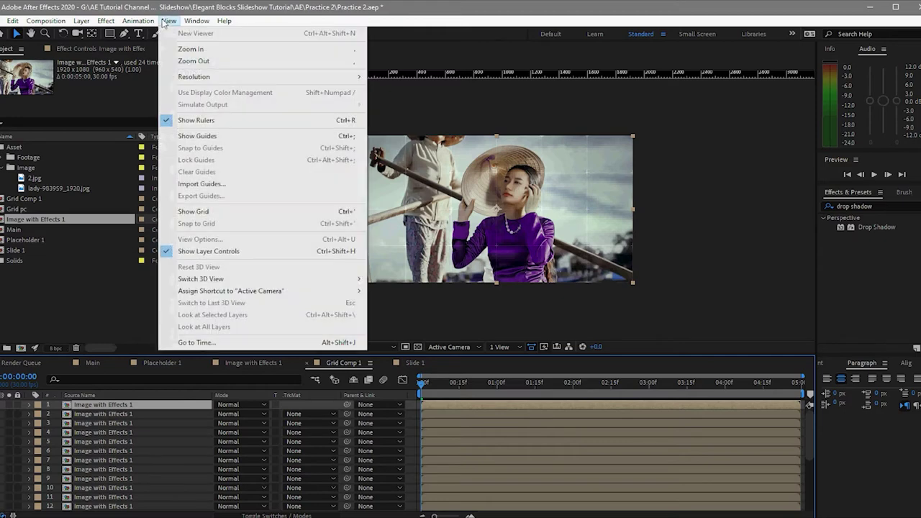
pyautogui.click(188, 139)
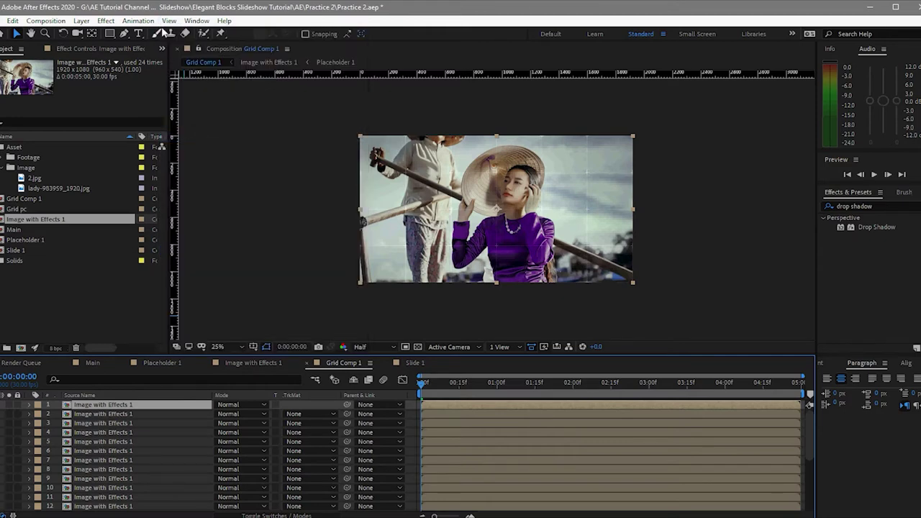
pyautogui.click(168, 21)
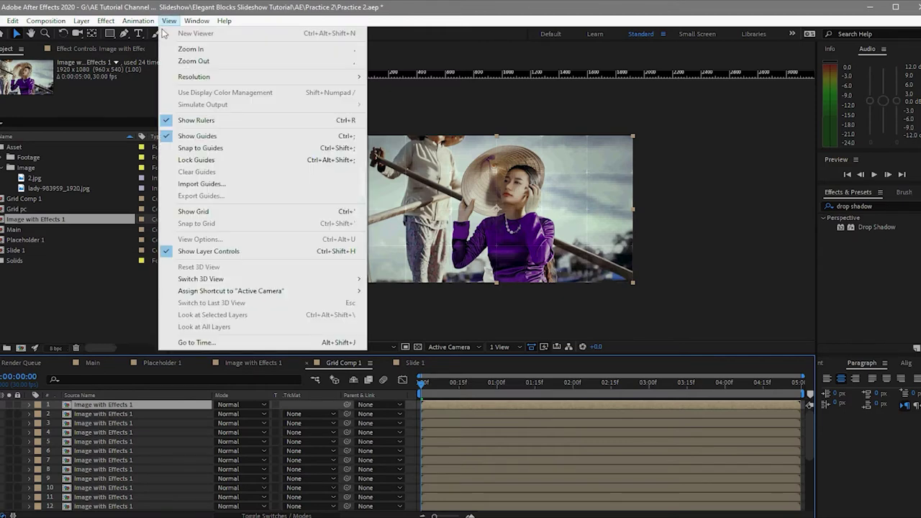
pyautogui.click(195, 148)
# - Place three horizontal and five vertical guides along the image's grid lines, dividing the frame into six columns and four rows
pyautogui.moveTo(374, 73); pyautogui.dragTo(382, 210)
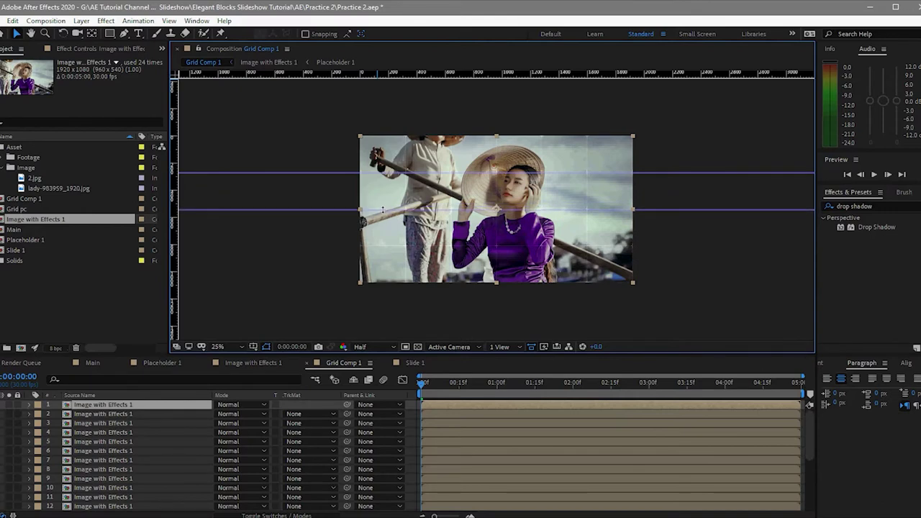
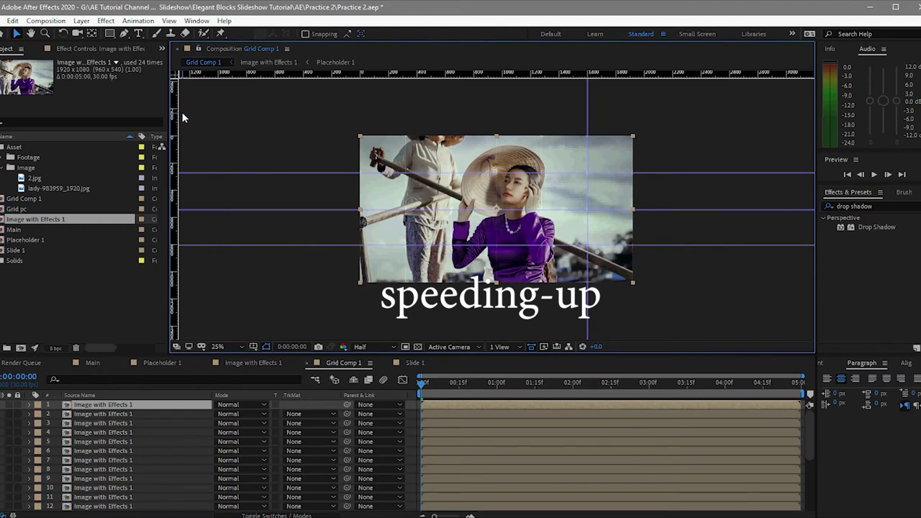
pyautogui.moveTo(175, 138); pyautogui.dragTo(408, 137)
pyautogui.moveTo(541, 176); pyautogui.dragTo(452, 185)
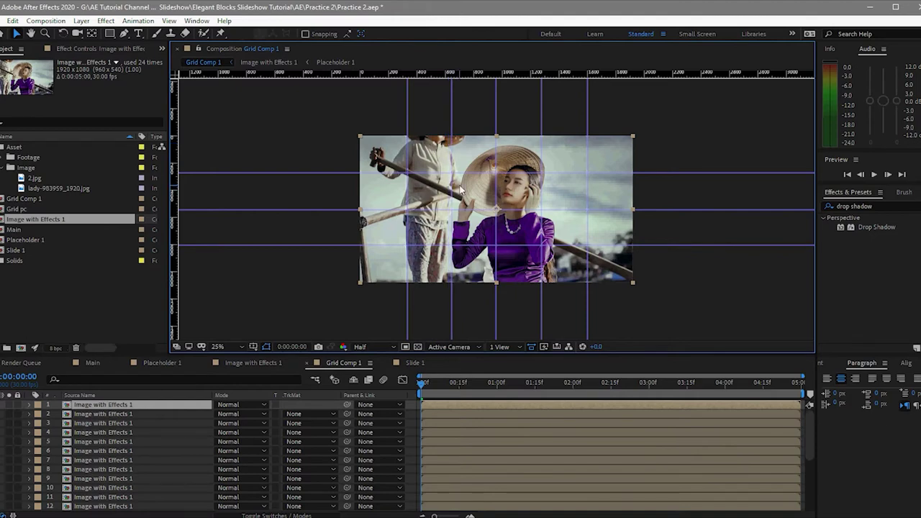
# - Align the leftmost vertical guide and the middle horizontal guide precisely with the image's grid lines
pyautogui.press('.')
pyautogui.press('.')
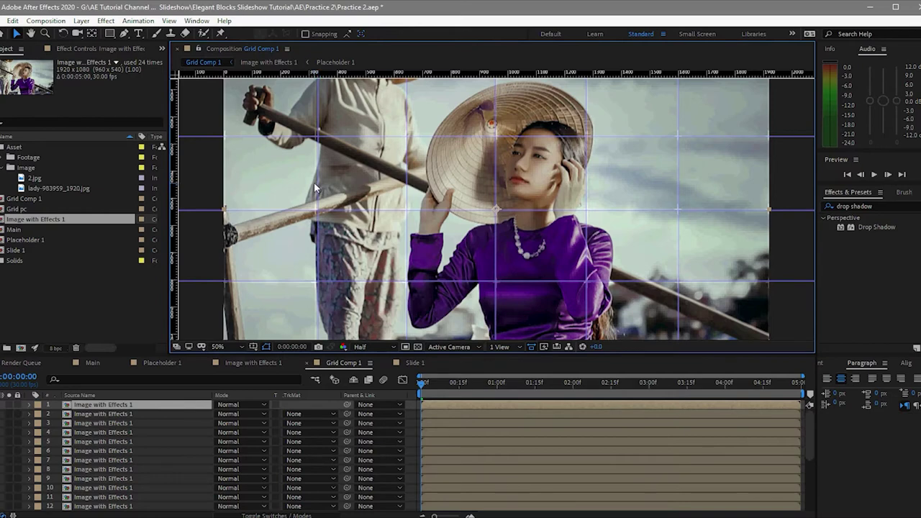
pyautogui.moveTo(318, 186); pyautogui.dragTo(315, 185)
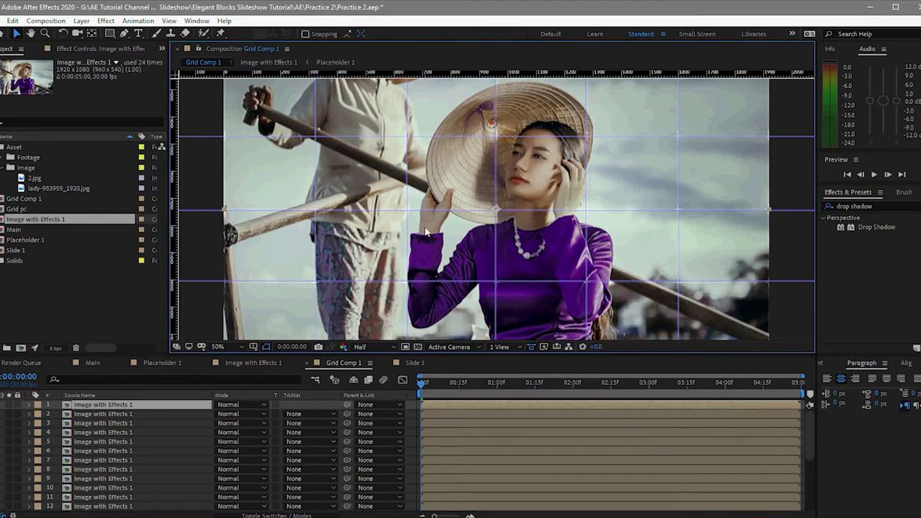
pyautogui.moveTo(415, 210); pyautogui.dragTo(415, 211)
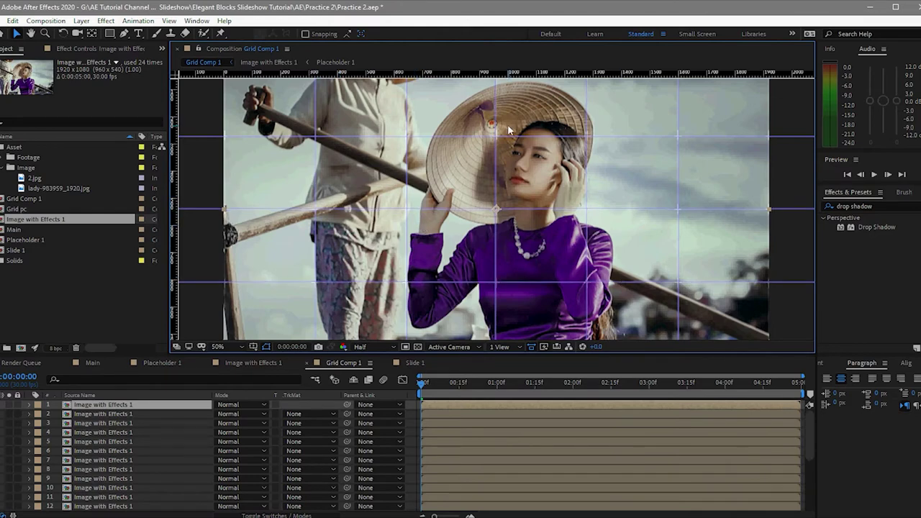
pyautogui.press(',')
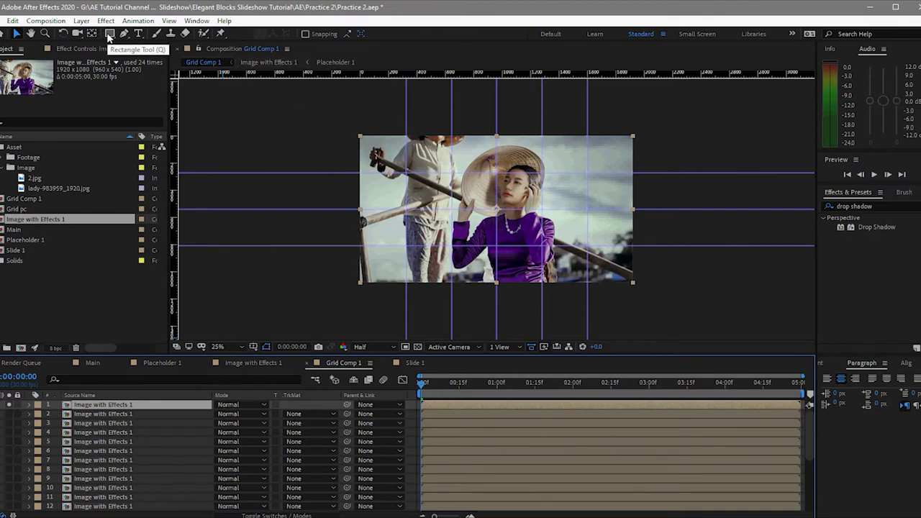
# - Solo layers 1 and 2 and mask each with a guide-snapped rectangle, covering the first and second cells of the top row
pyautogui.click(110, 33)
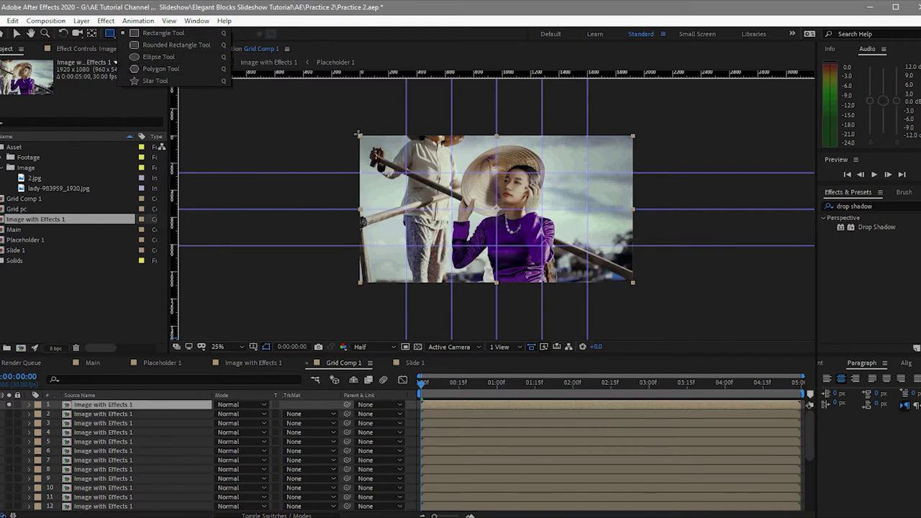
pyautogui.moveTo(360, 135); pyautogui.dragTo(407, 172)
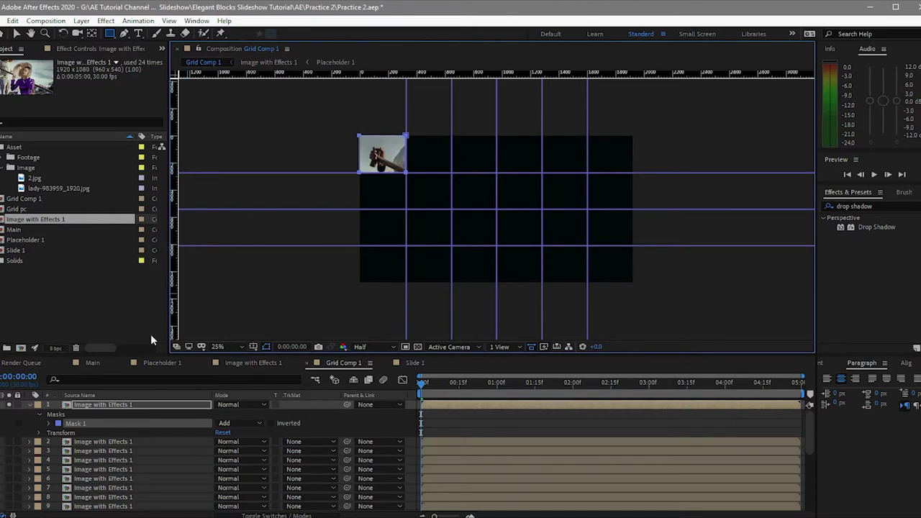
pyautogui.click(107, 444)
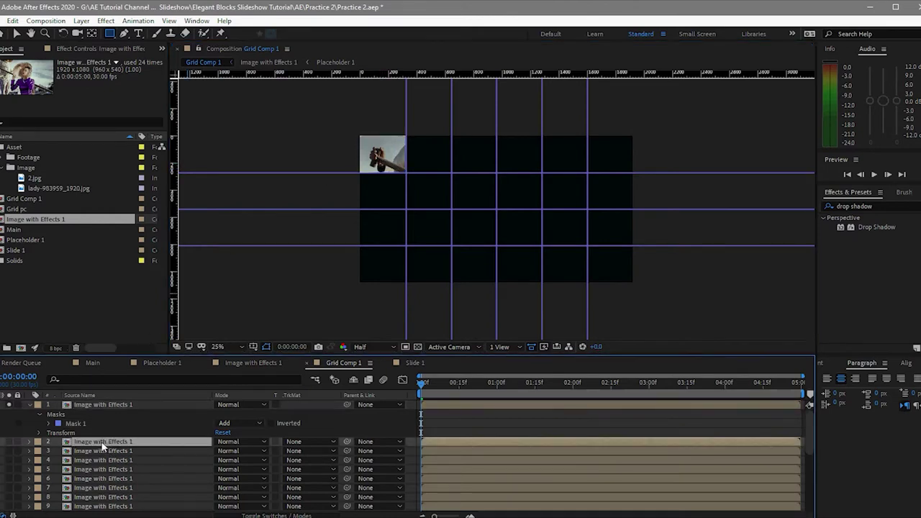
pyautogui.click(9, 442)
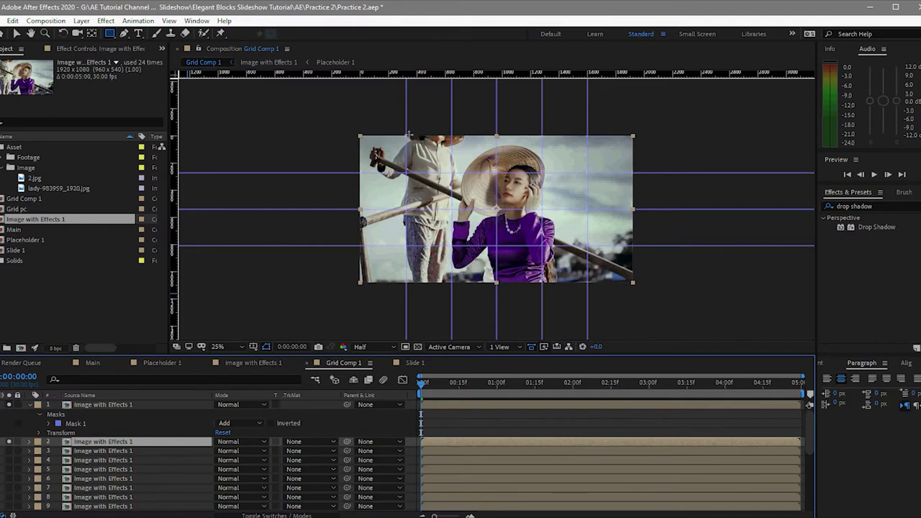
pyautogui.moveTo(405, 135); pyautogui.dragTo(451, 172)
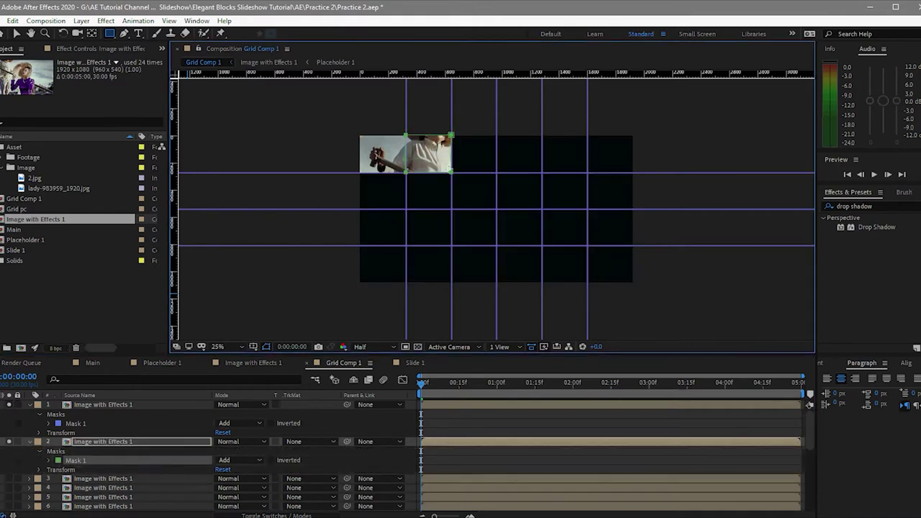
# - Solo layers 3 and 4 and mask them with guide-snapped rectangles over the third and fourth cells of the top row
pyautogui.click(159, 479)
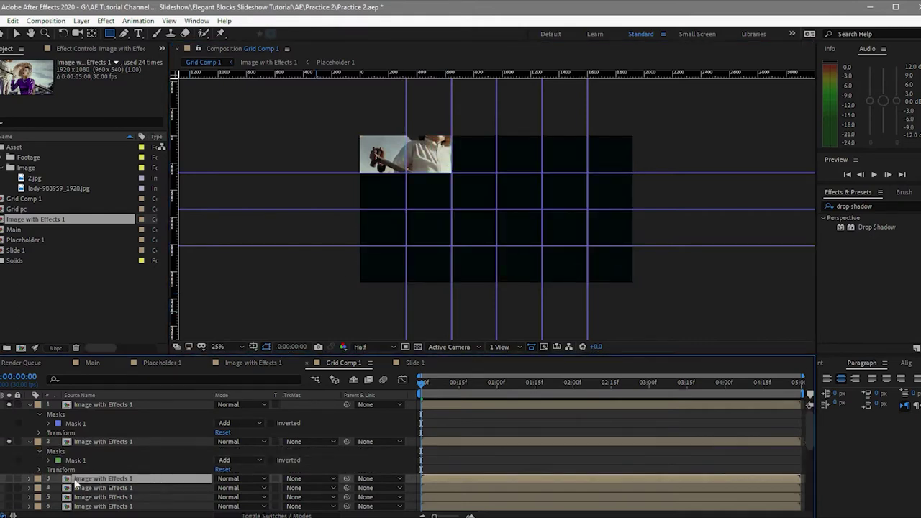
pyautogui.click(8, 479)
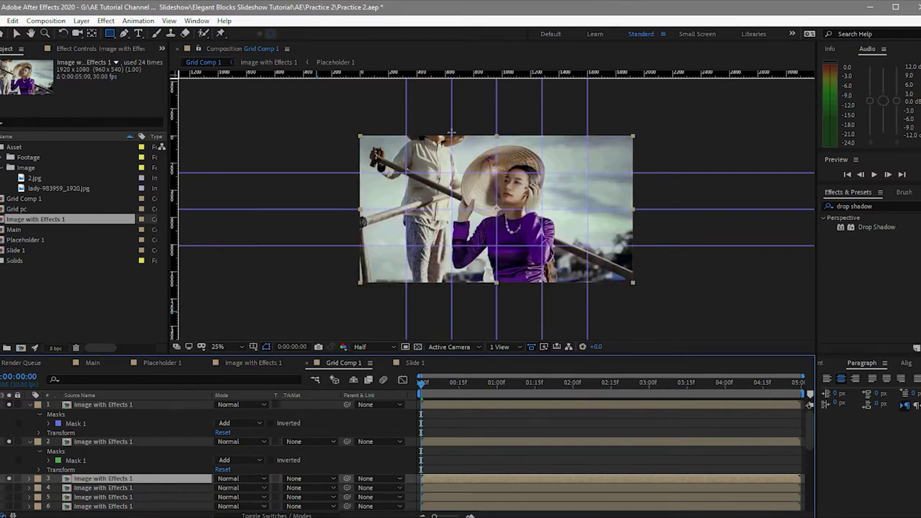
pyautogui.moveTo(451, 135); pyautogui.dragTo(494, 172)
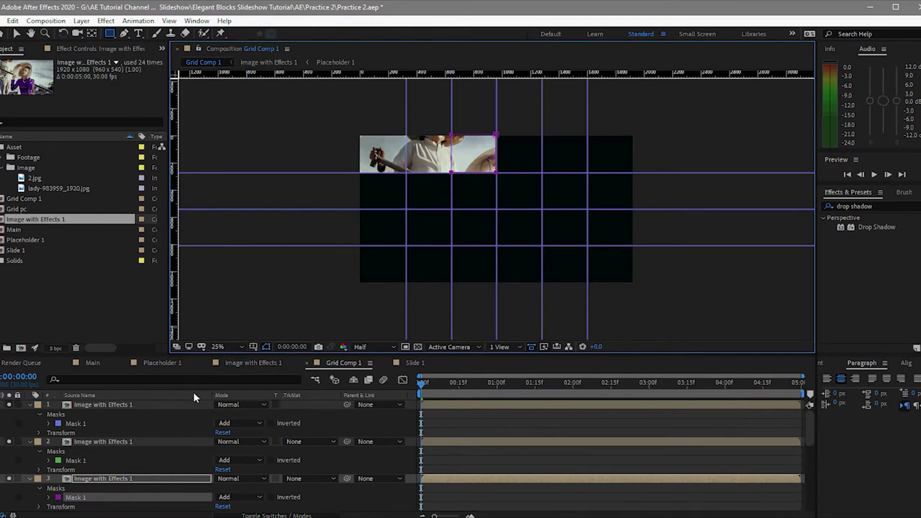
pyautogui.scroll(-2, 126, 450)
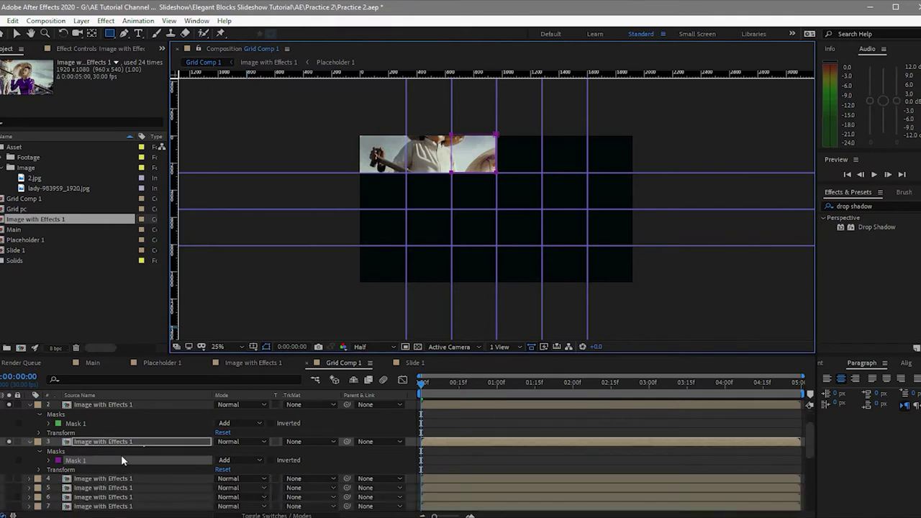
pyautogui.click(133, 479)
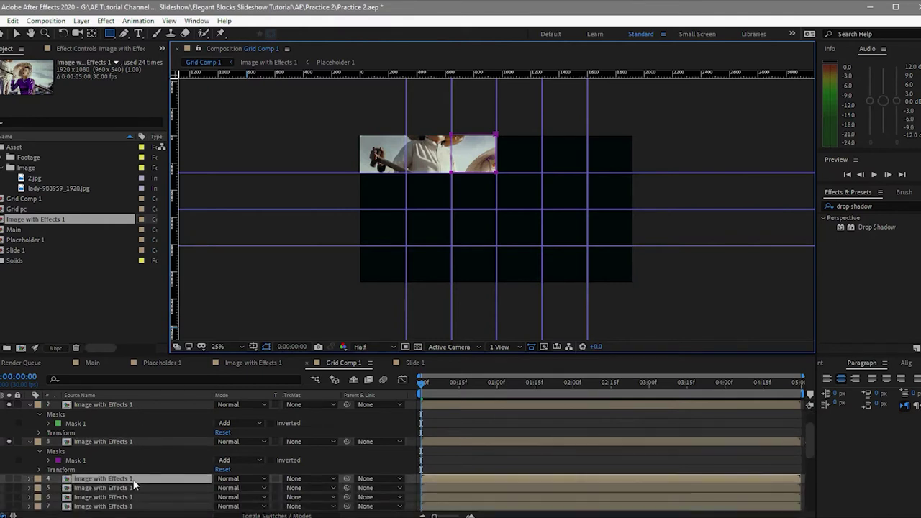
pyautogui.click(9, 478)
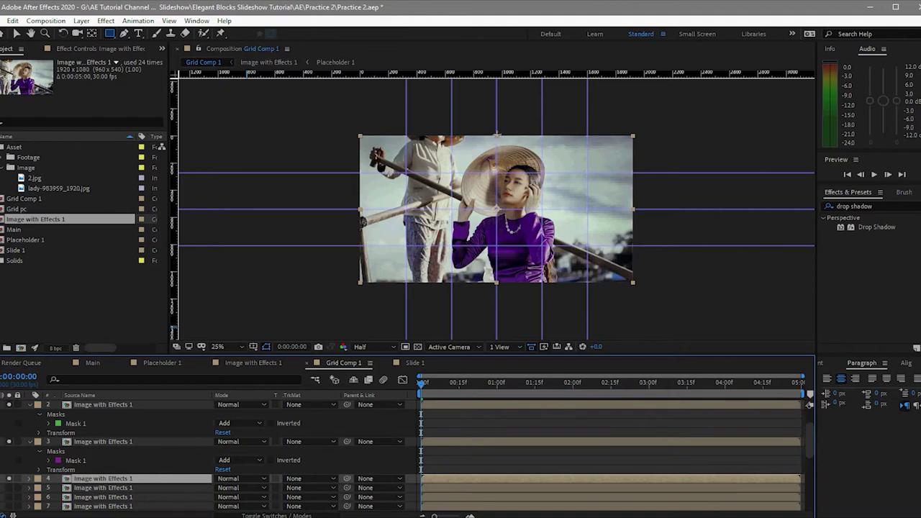
pyautogui.moveTo(495, 134); pyautogui.dragTo(541, 173)
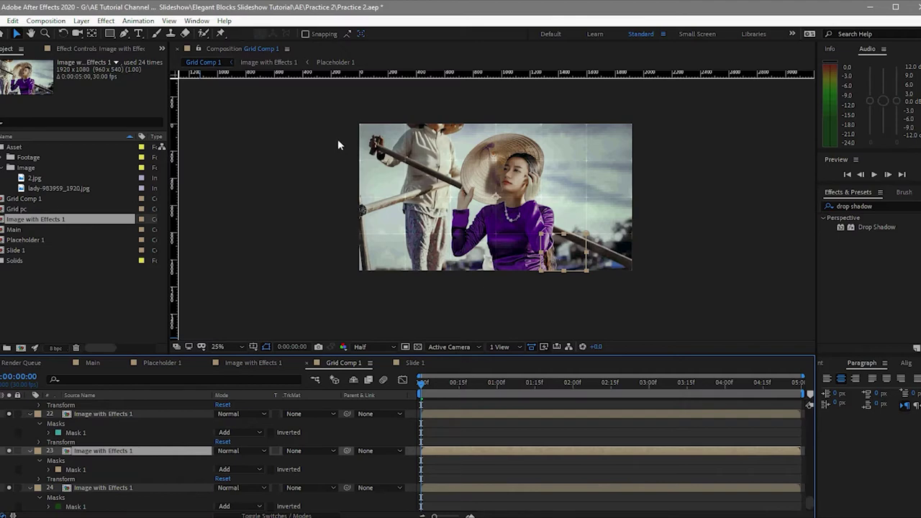
# - Check the masked blocks by selecting several of them individually in the composition view
pyautogui.press('Return')
pyautogui.click(388, 146)
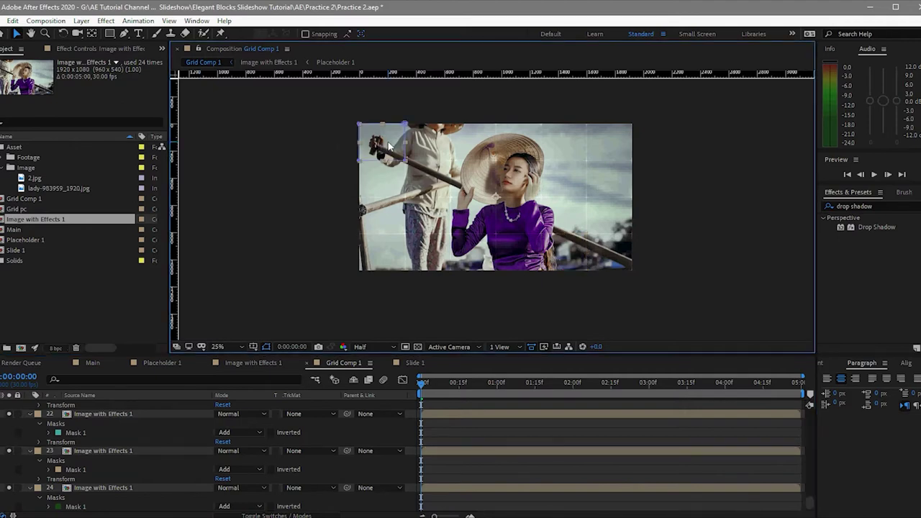
pyautogui.click(431, 158)
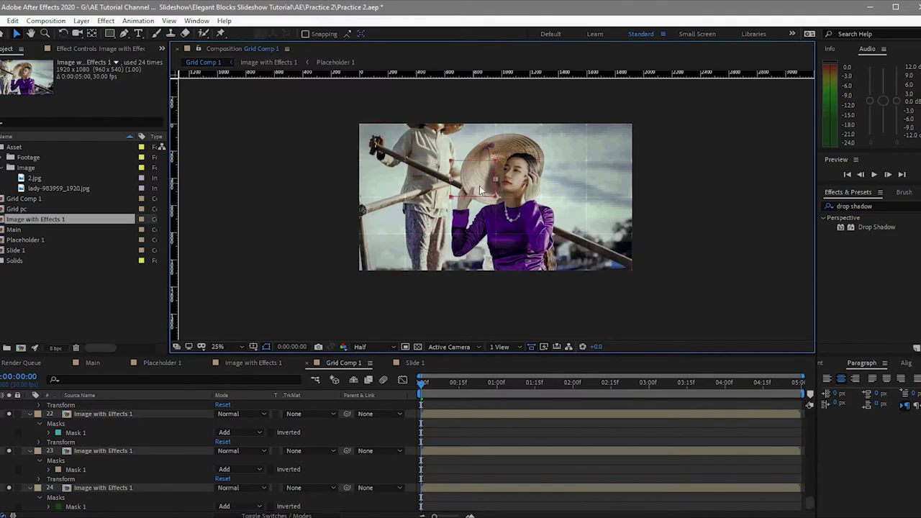
pyautogui.click(561, 223)
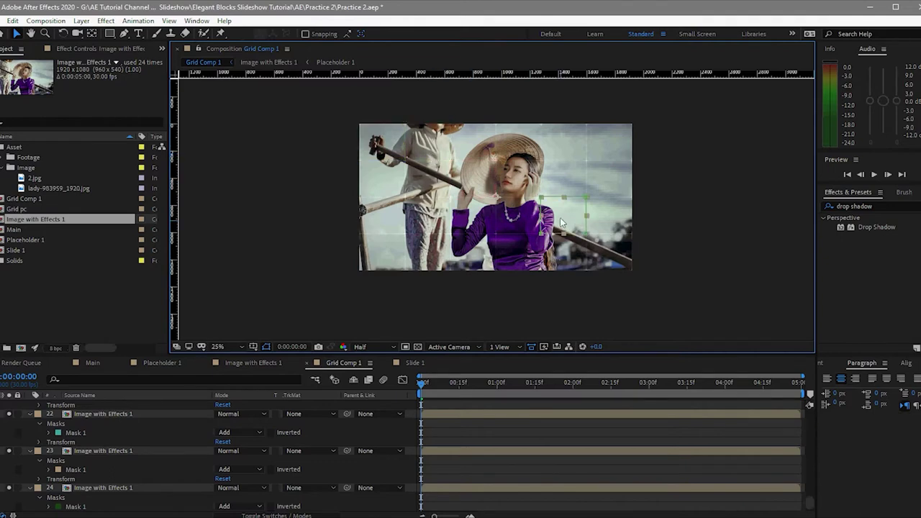
pyautogui.click(566, 156)
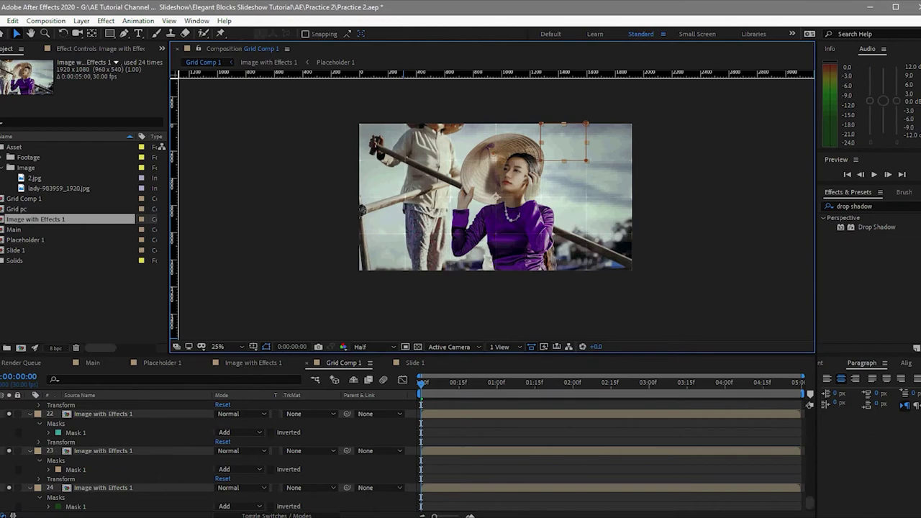
# - Select all 24 image layers and collapse their expanded mask and transform properties
pyautogui.hotkey('ctrl', 'a')
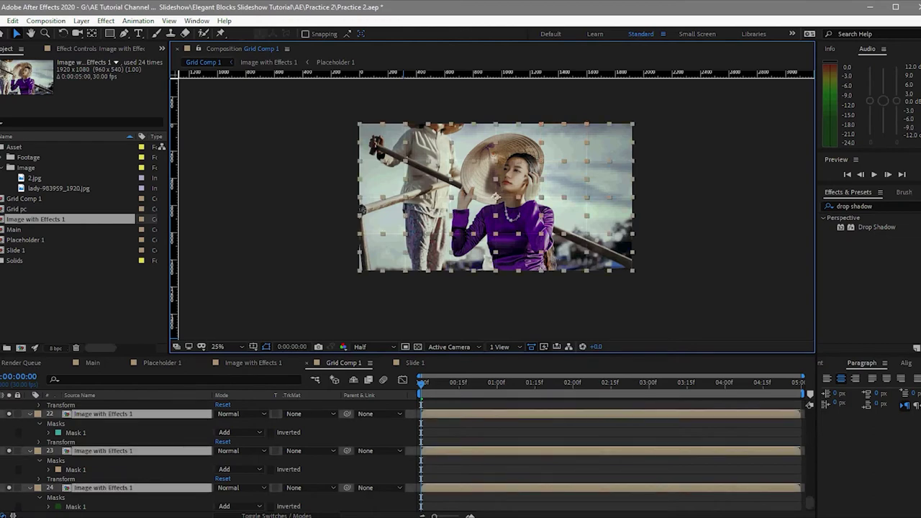
pyautogui.press('Delete')
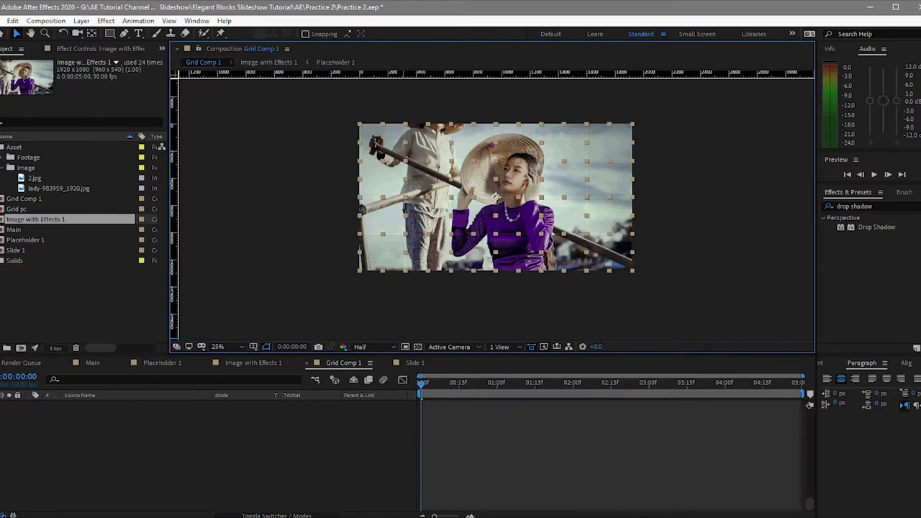
pyautogui.hotkey('ctrl', 'z')
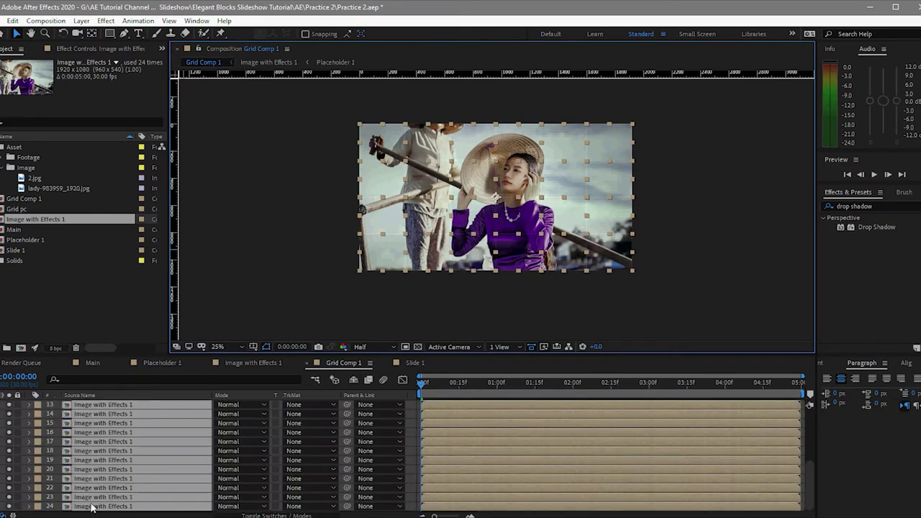
# - Enable motion blur and 3D for all 24 selected image layers
pyautogui.click(272, 515)
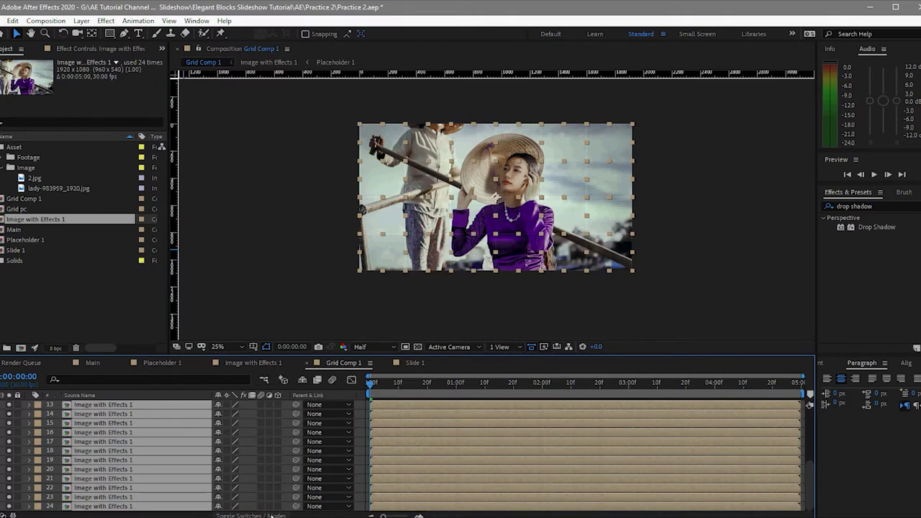
pyautogui.click(260, 404)
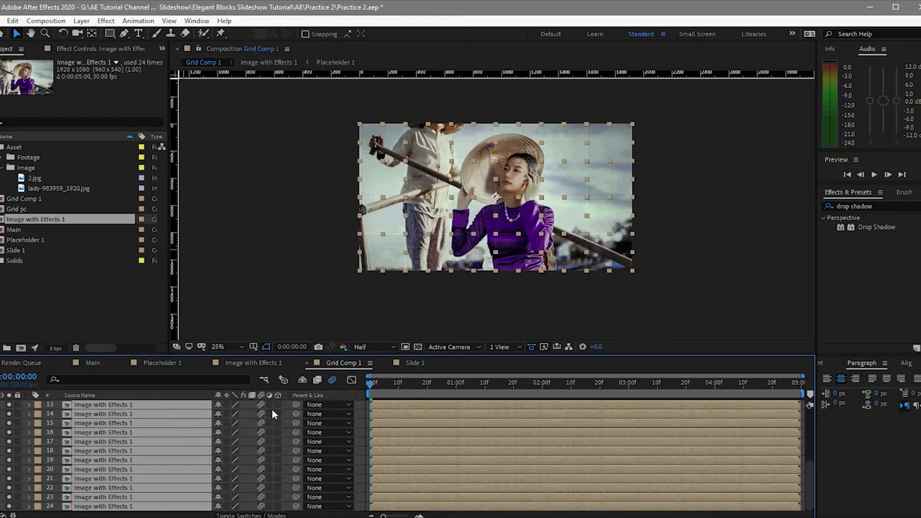
pyautogui.click(277, 405)
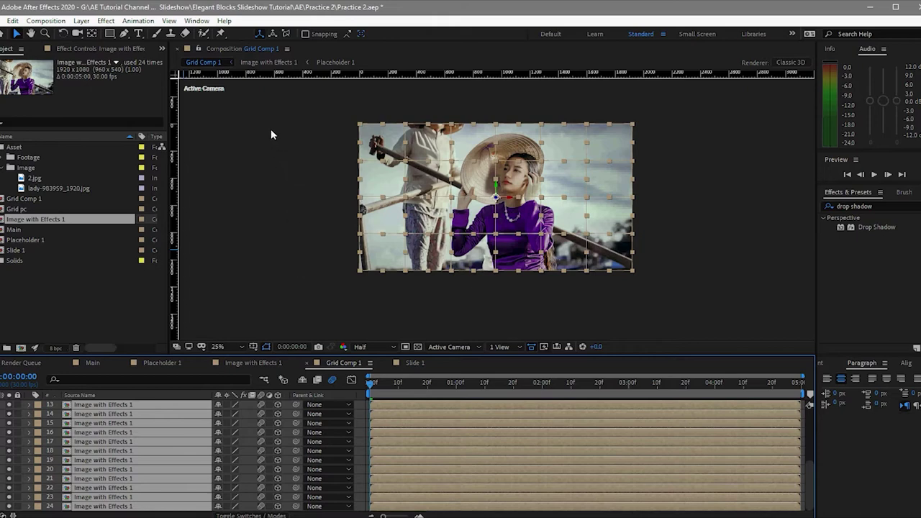
# - Add a two-node camera with the 35mm preset to Grid Comp 1 and lock its layer
pyautogui.click(82, 25)
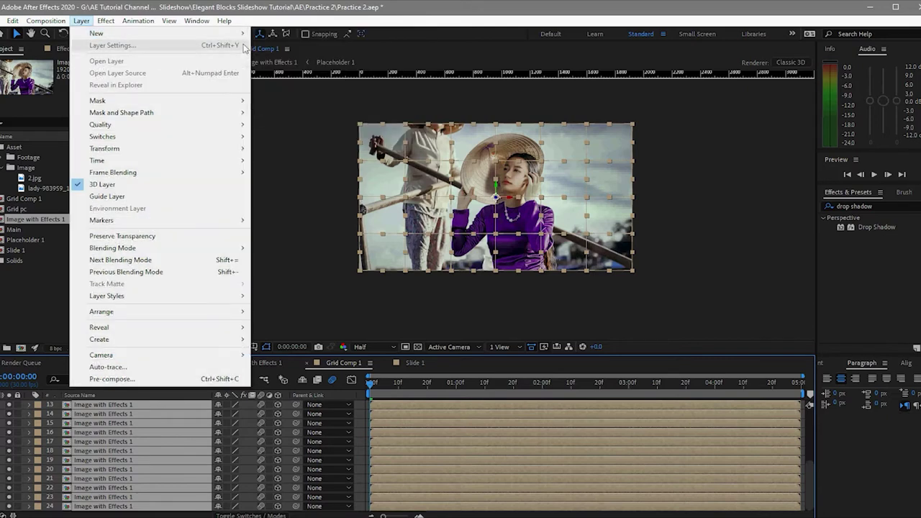
pyautogui.moveTo(238, 34)
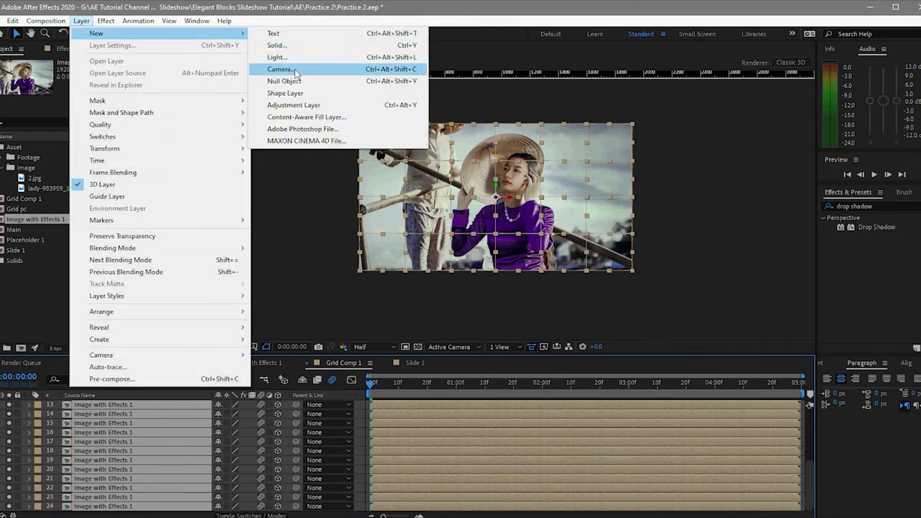
pyautogui.click(292, 70)
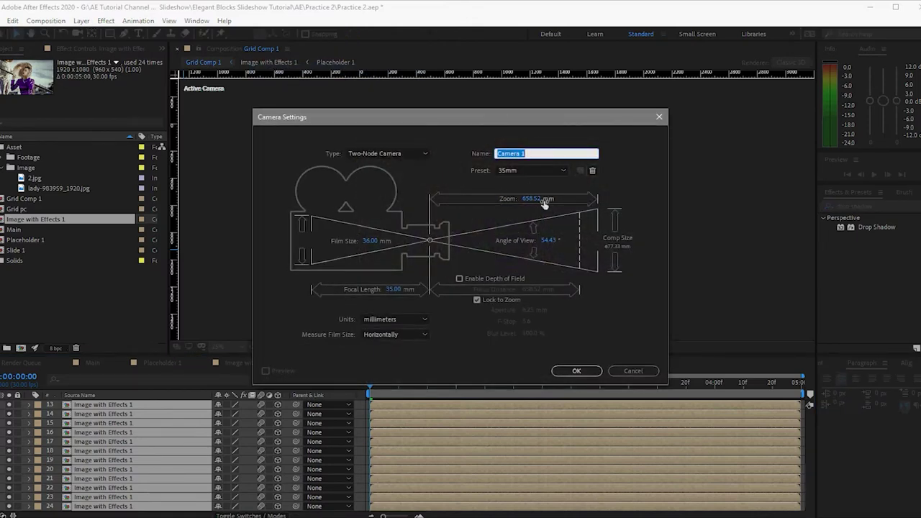
pyautogui.click(577, 371)
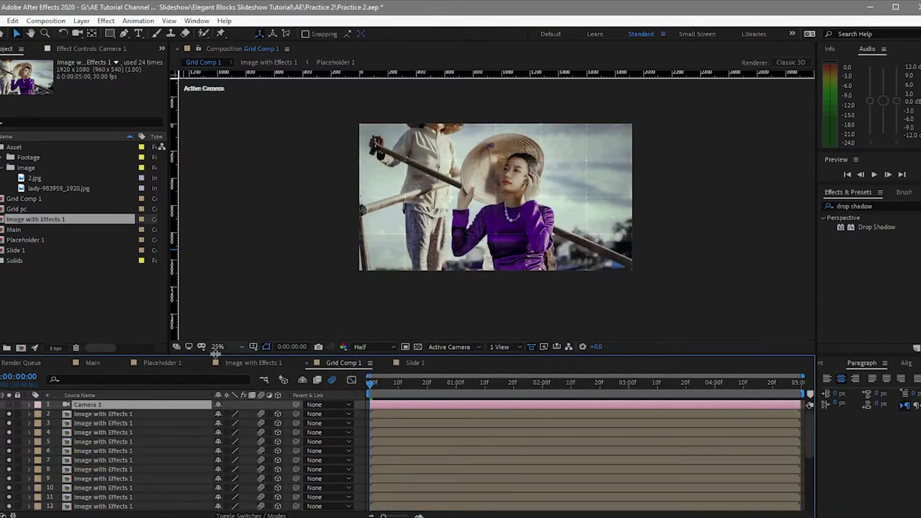
pyautogui.click(17, 406)
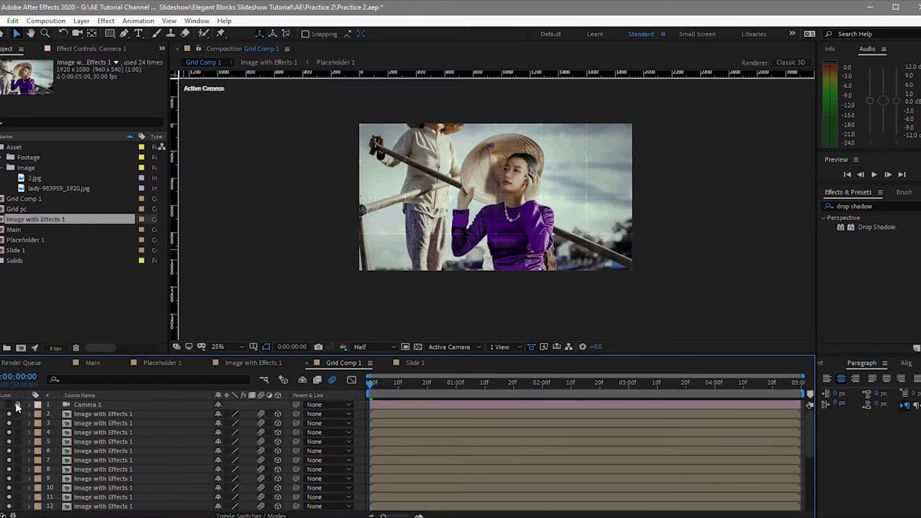
# - Select all 24 image layers in Grid Comp 1 and add Position keyframes to them at 0:00:01:15
pyautogui.click(99, 416)
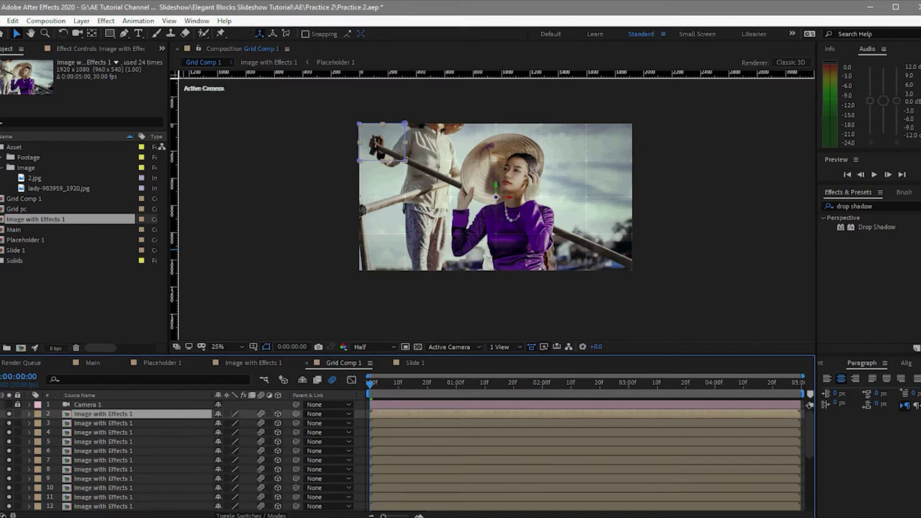
pyautogui.hotkey('ctrl', 'a')
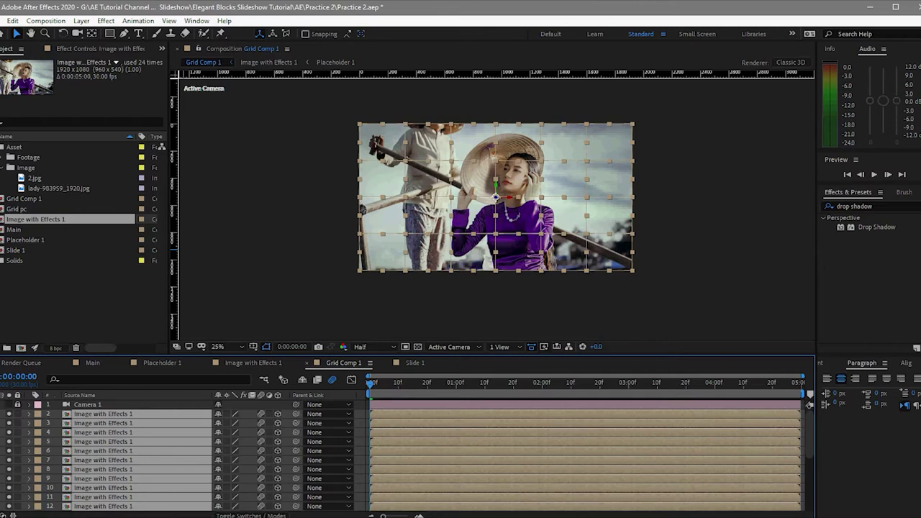
pyautogui.press('p')
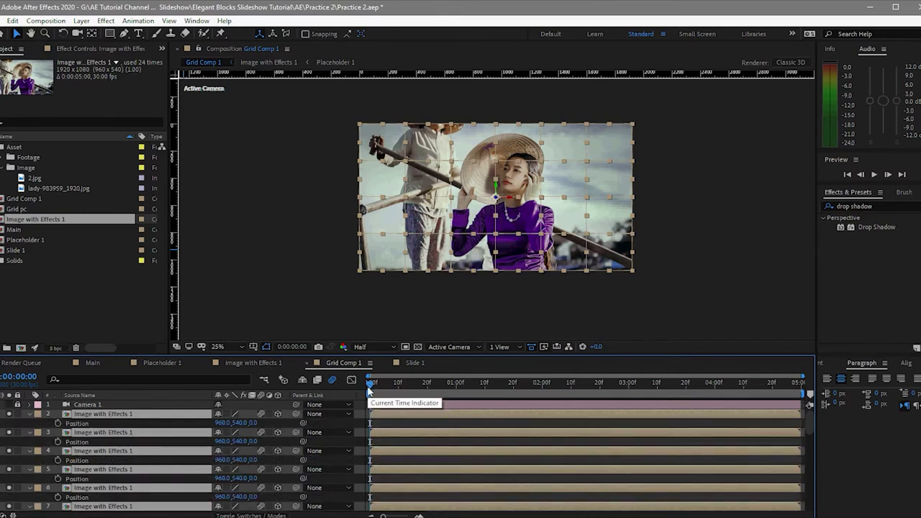
pyautogui.moveTo(369, 388); pyautogui.dragTo(498, 400)
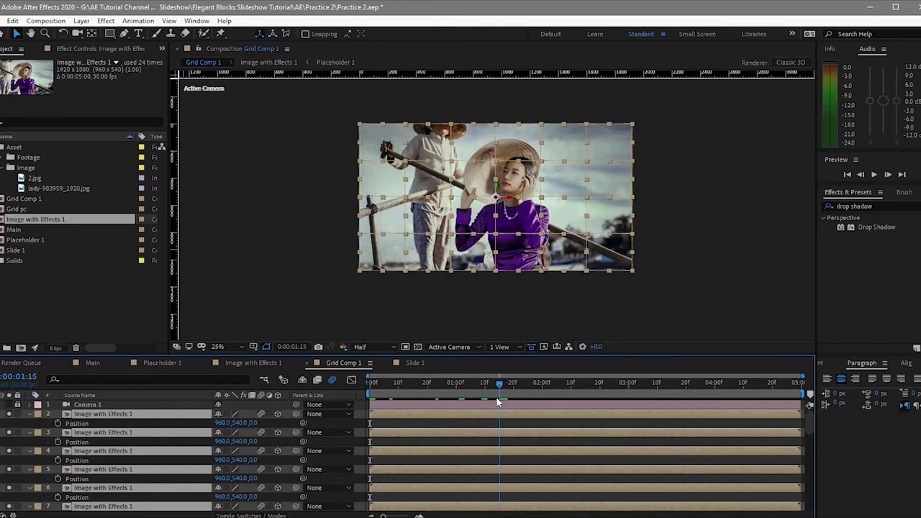
pyautogui.hotkey('alt', 'shift', 'p')
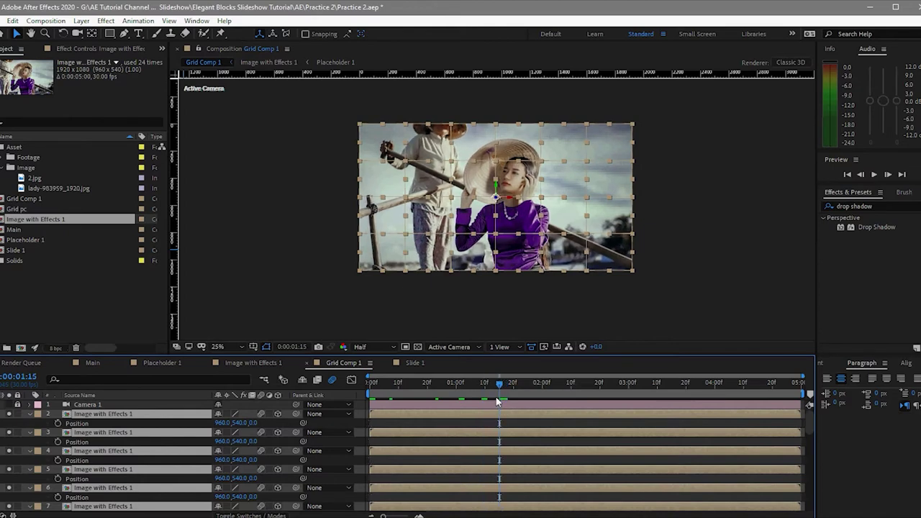
pyautogui.click(57, 426)
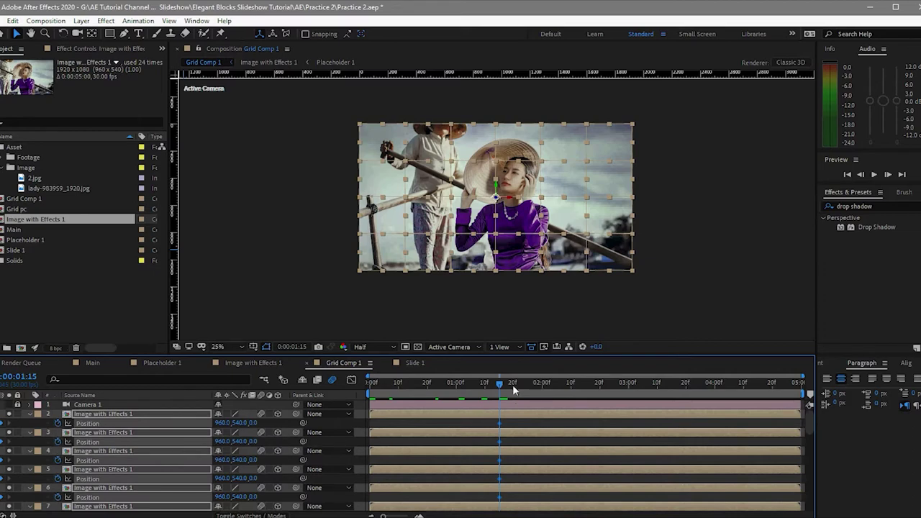
# - At the first frame, set the Z position of all selected image layers to -1880
pyautogui.press('pageup')
pyautogui.press('Home')
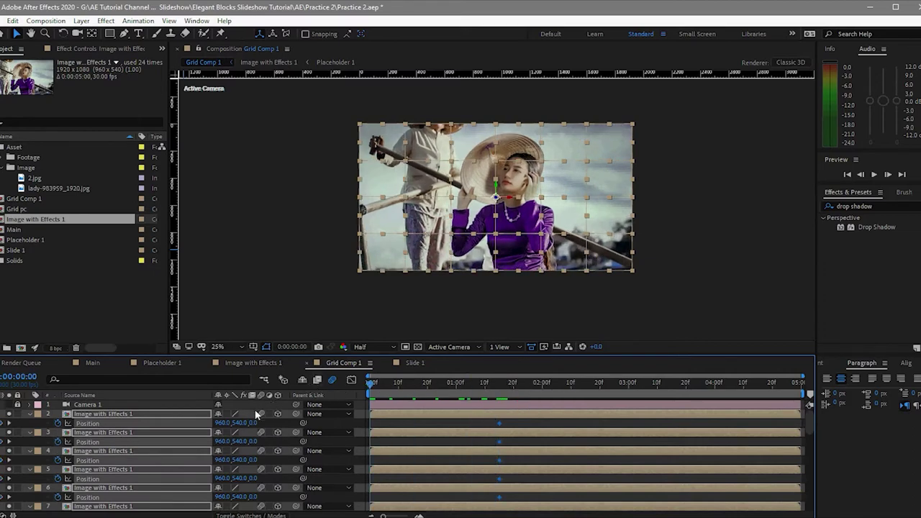
pyautogui.click(255, 423)
pyautogui.press('BackSpace')
pyautogui.write('-1880')
pyautogui.click(317, 206)
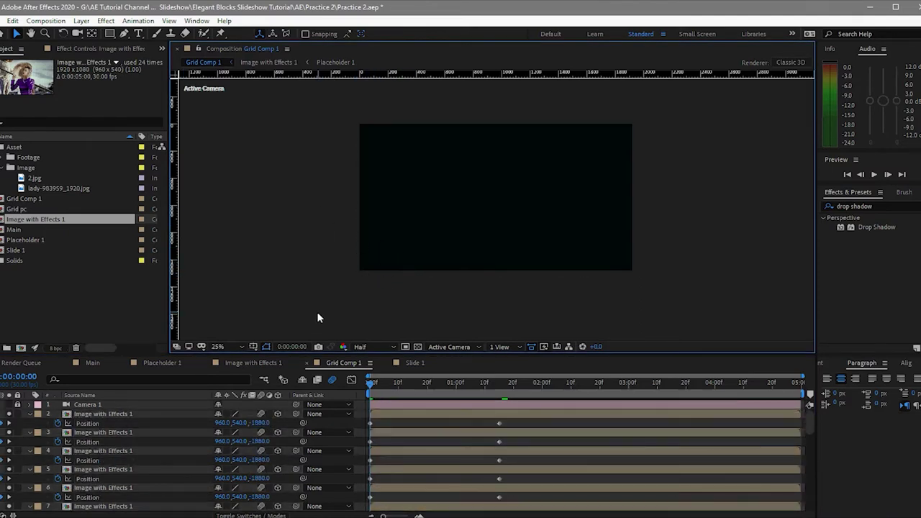
# - Ease the Position keyframes and stagger them between layers, starting layer 8's pair at about 0:00:01:09 and layer 9's pair at about 0:00:01:00
pyautogui.moveTo(542, 424); pyautogui.dragTo(350, 496)
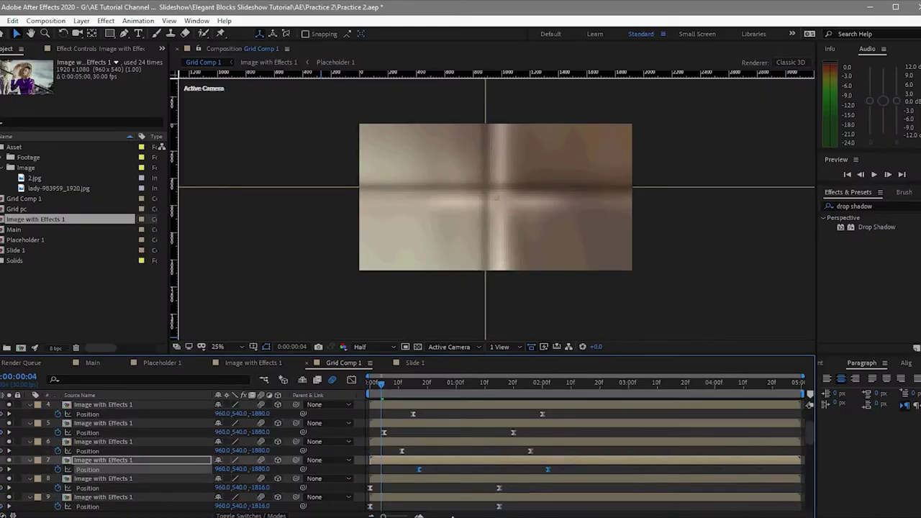
pyautogui.click(87, 488)
pyautogui.moveTo(499, 487); pyautogui.dragTo(619, 508)
pyautogui.click(530, 506)
pyautogui.scroll(-1, 530, 505)
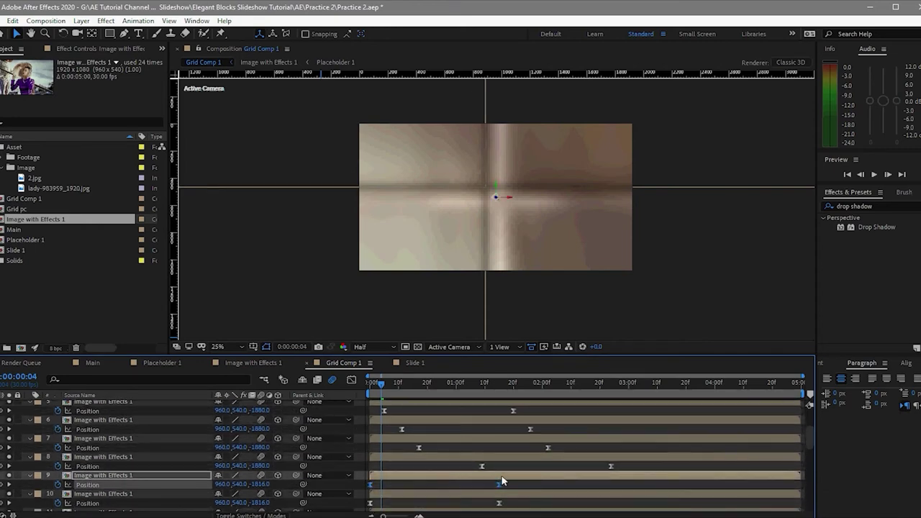
pyautogui.moveTo(499, 485); pyautogui.dragTo(585, 485)
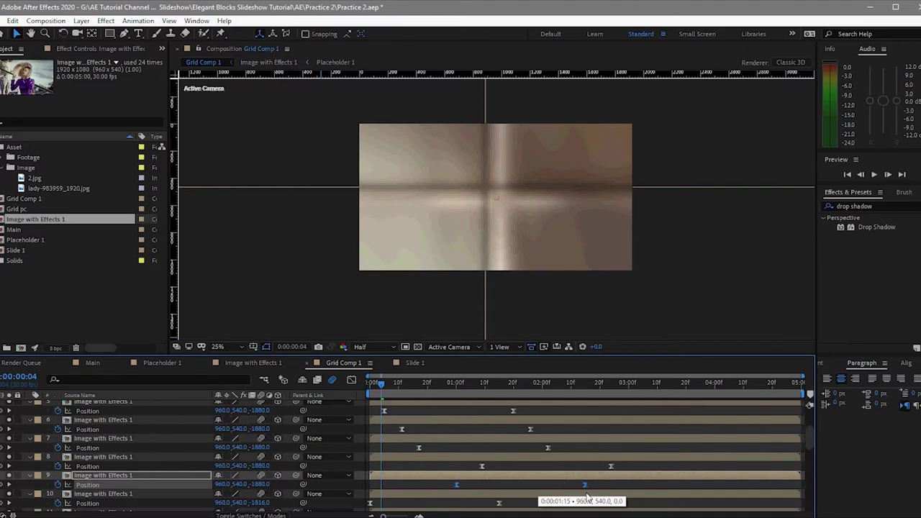
pyautogui.scroll(-1, 550, 499)
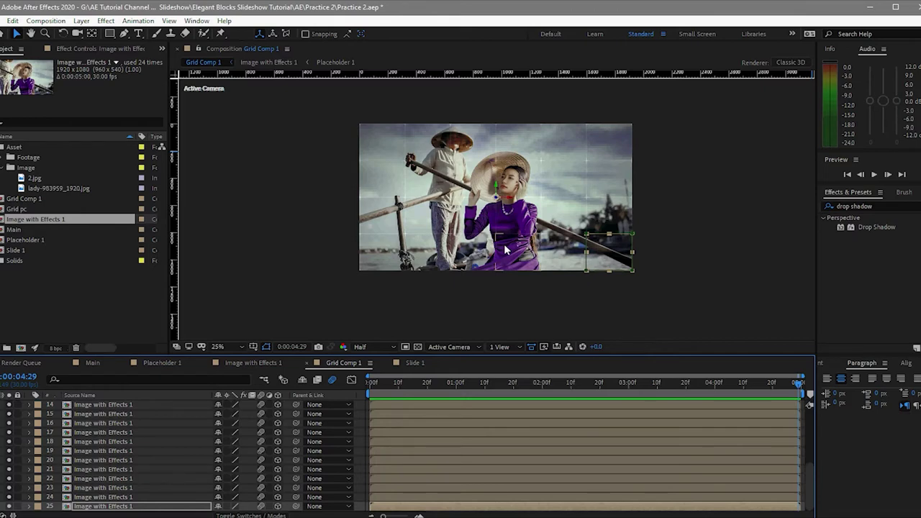
# - Play back the staggered block animation in Grid Comp 1, then stop the playback
pyautogui.click(874, 176)
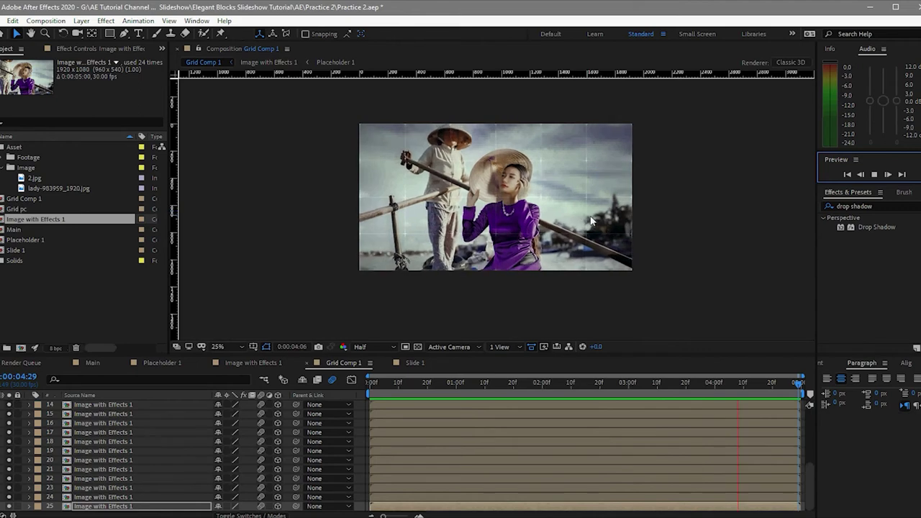
pyautogui.press('space')
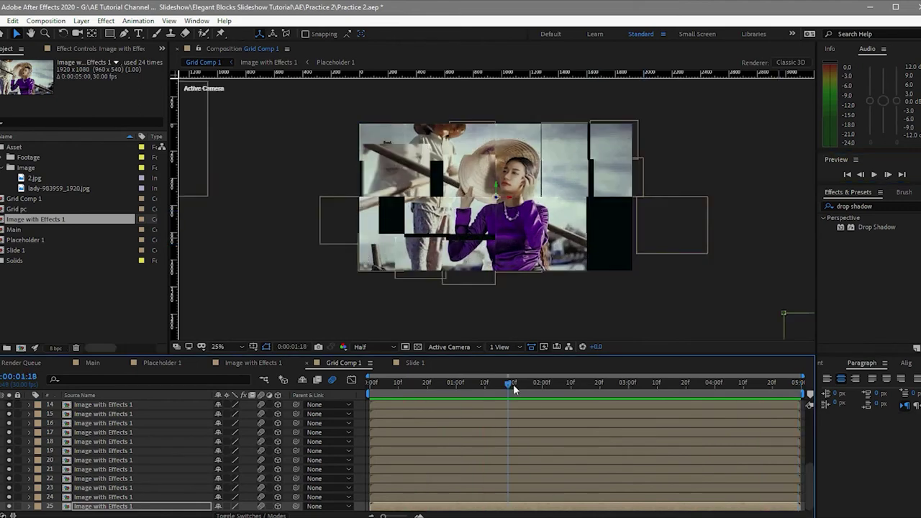
# - Open the Slide 1 composition and place Grid Comp 1 in it as a layer
pyautogui.click(414, 363)
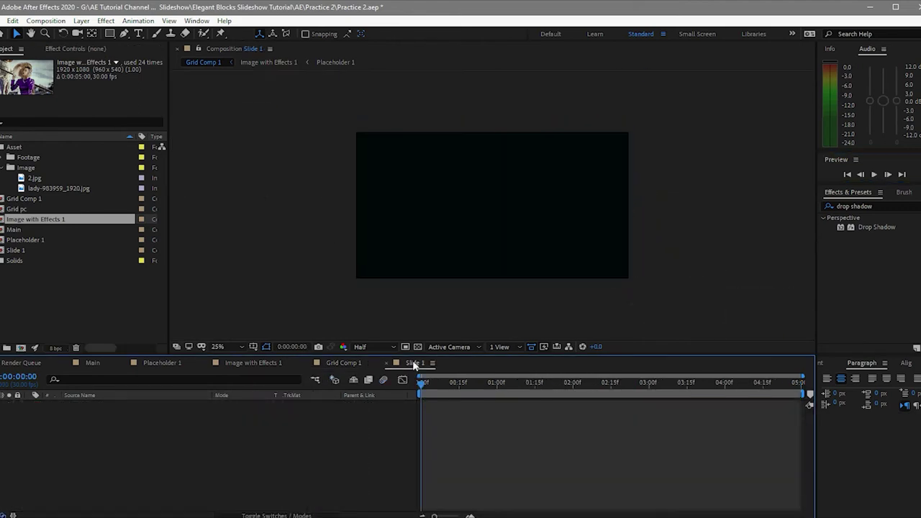
pyautogui.click(44, 221)
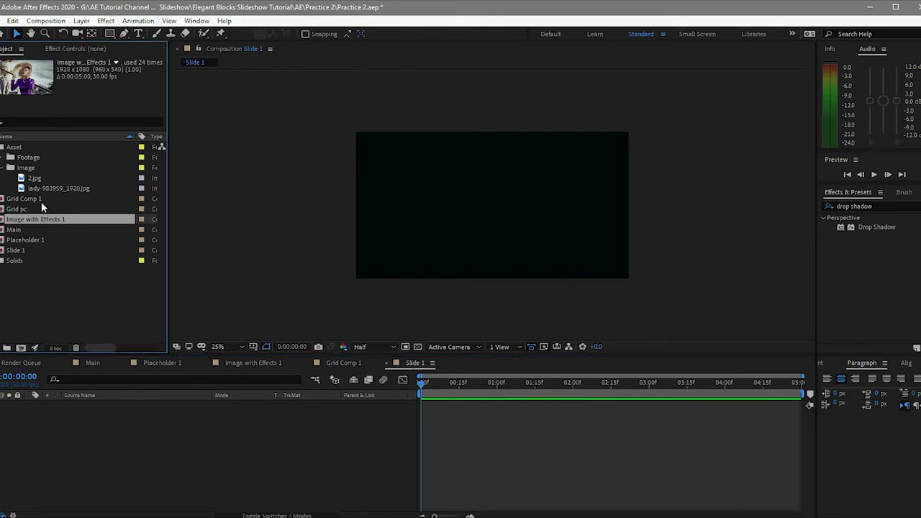
pyautogui.moveTo(41, 200); pyautogui.dragTo(45, 436)
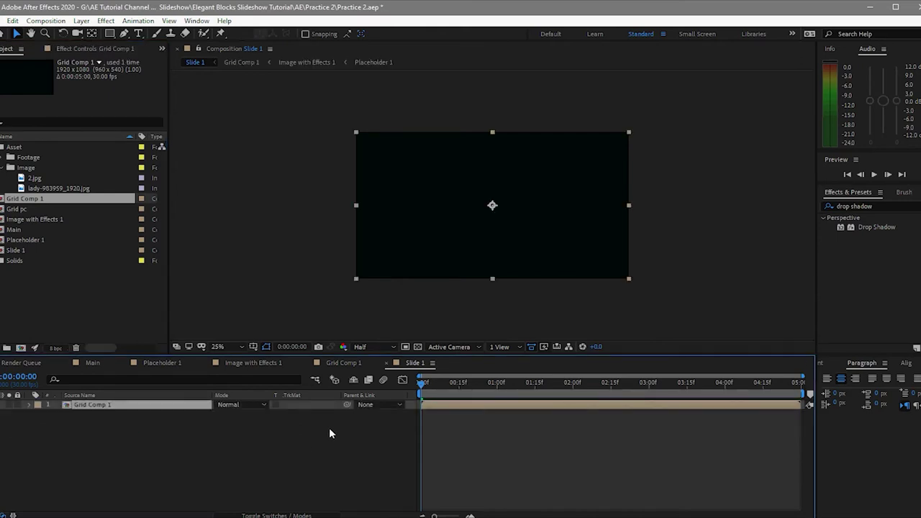
# - Keyframe Grid Comp 1's opacity at 100% at 0:00:03:00 and 1% at the first frame
pyautogui.press('t')
pyautogui.moveTo(422, 383); pyautogui.dragTo(649, 412)
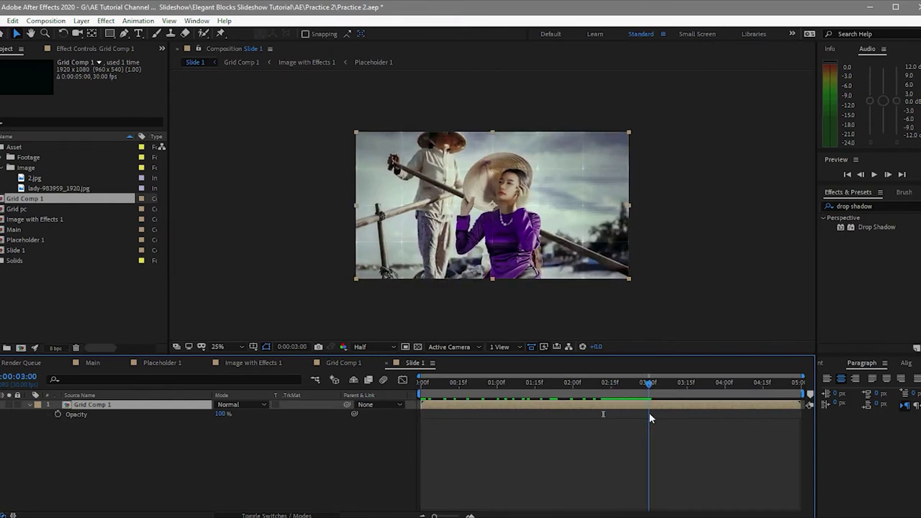
pyautogui.click(58, 415)
pyautogui.moveTo(651, 389); pyautogui.dragTo(422, 386)
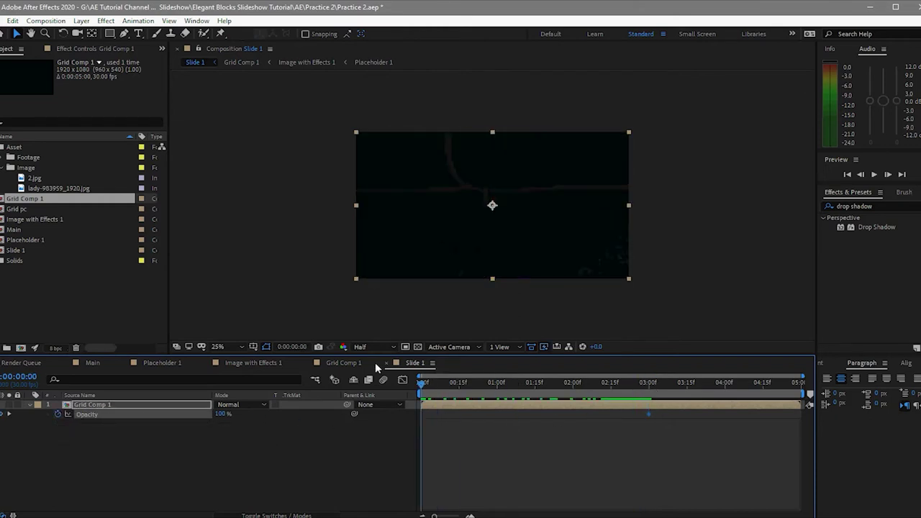
pyautogui.click(222, 416)
pyautogui.write('0')
pyautogui.press('Return')
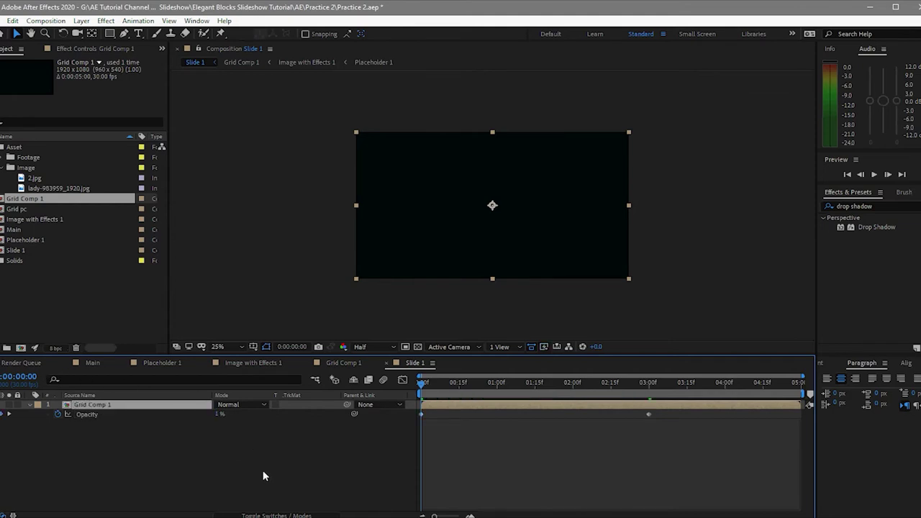
# - Duplicate the Grid Comp 1 layer and apply Fast Box Blur to the copy with Blur Radius 100 and Repeat Edge Pixels enabled
pyautogui.hotkey('ctrl', 'd')
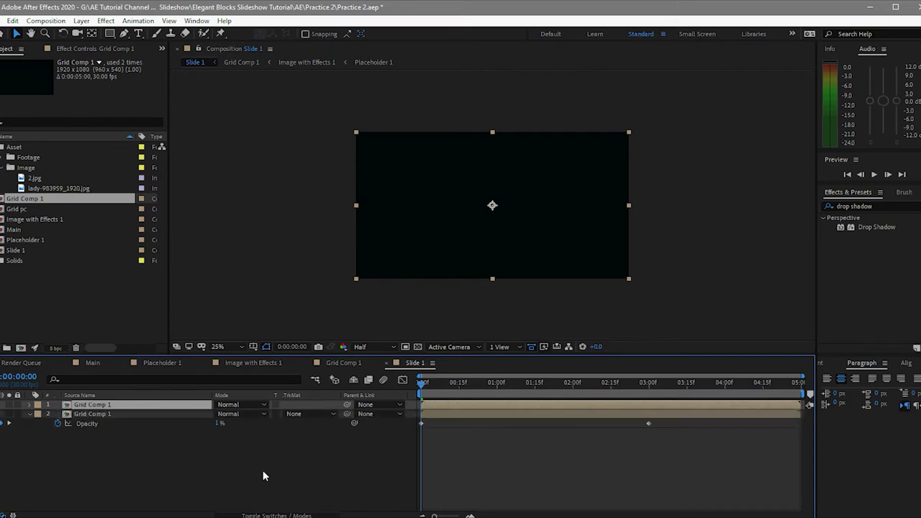
pyautogui.click(141, 405)
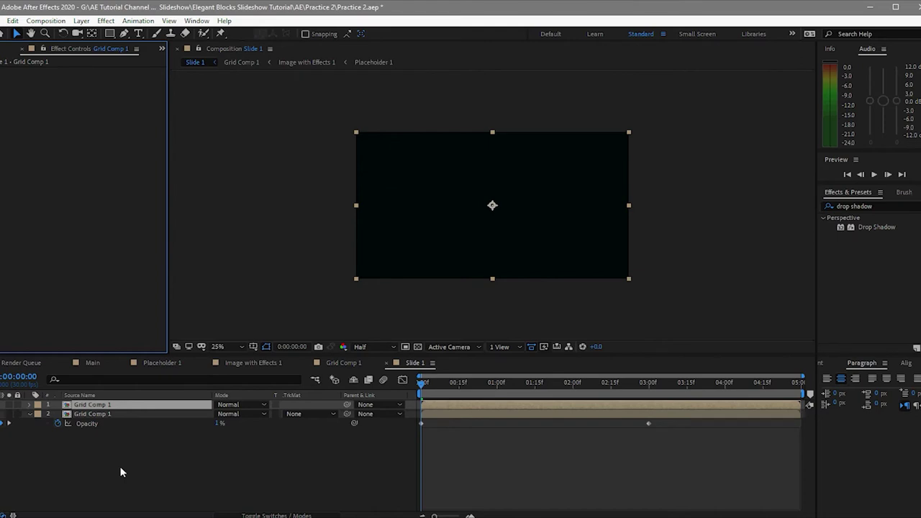
pyautogui.hotkey('ctrl', 'space')
pyautogui.write('fast')
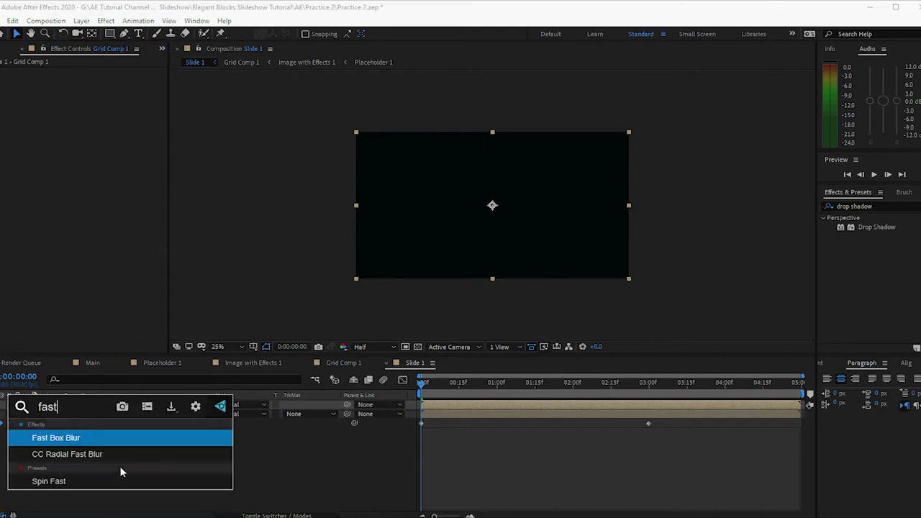
pyautogui.write(' box b')
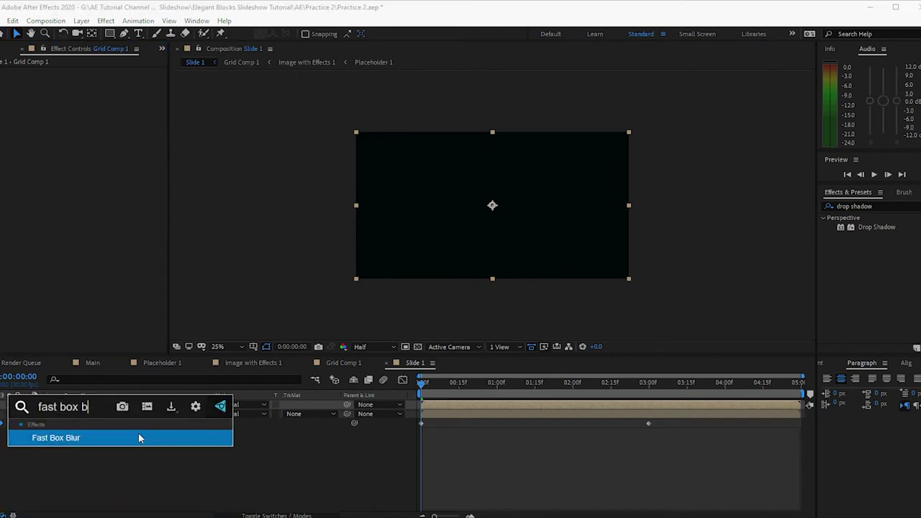
pyautogui.click(139, 437)
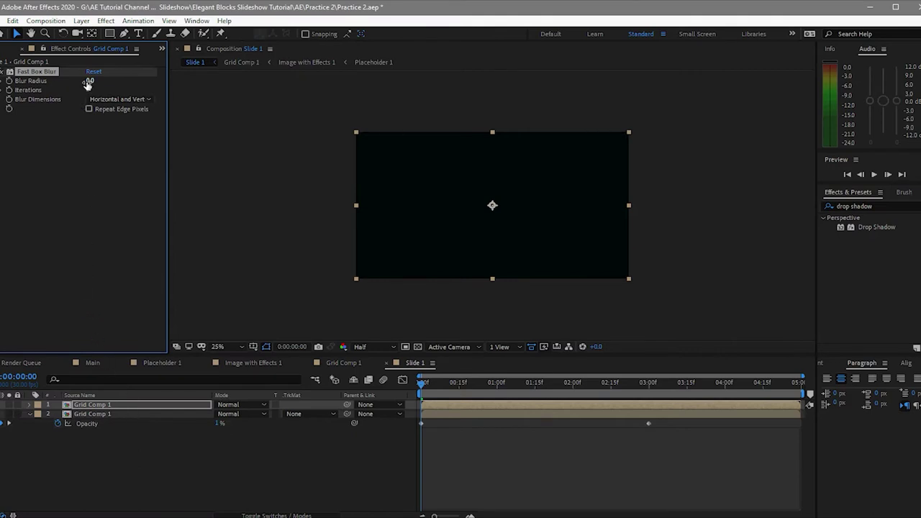
pyautogui.write('100')
pyautogui.click(89, 108)
# - Duplicate the blurred Grid Comp 1 layer and remove Fast Box Blur from the new copy
pyautogui.click(134, 404)
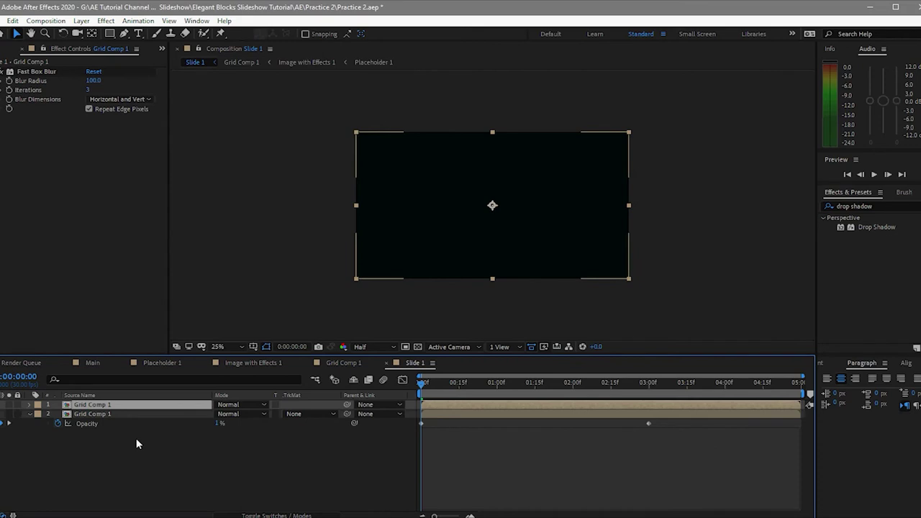
pyautogui.hotkey('ctrl', 'd')
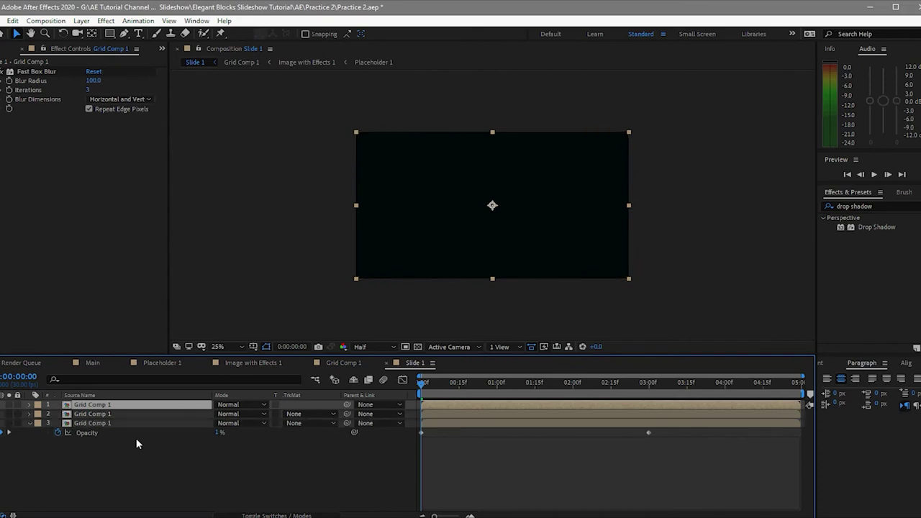
pyautogui.click(51, 71)
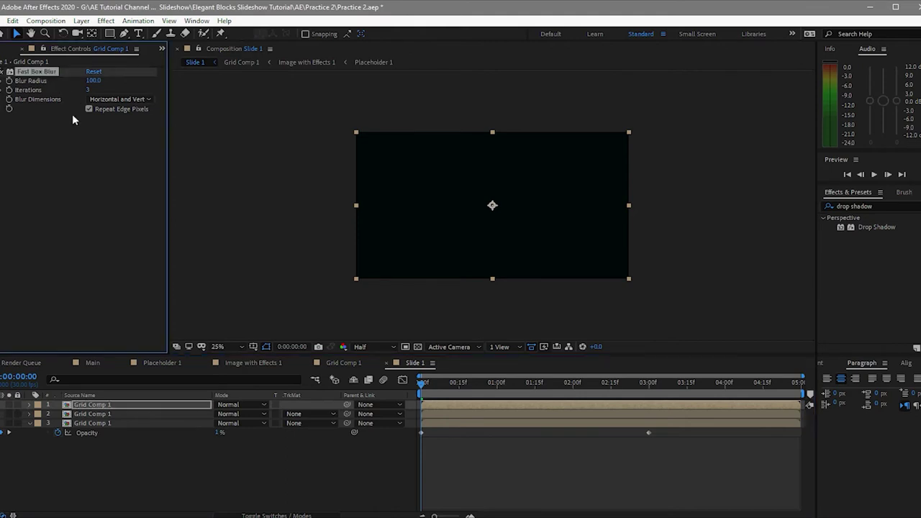
pyautogui.press('Delete')
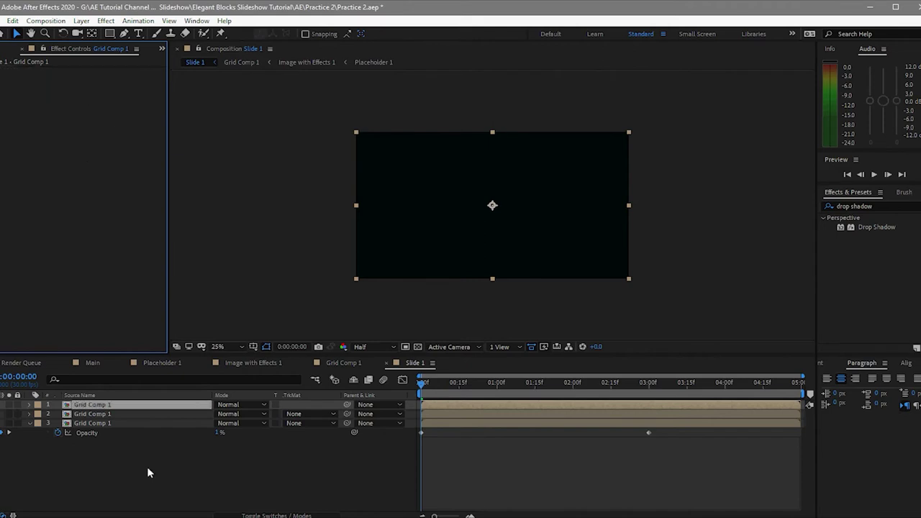
# - Apply the Gradient Ramp effect to the topmost Grid Comp 1 layer
pyautogui.hotkey('ctrl', 'space')
pyautogui.write('gr')
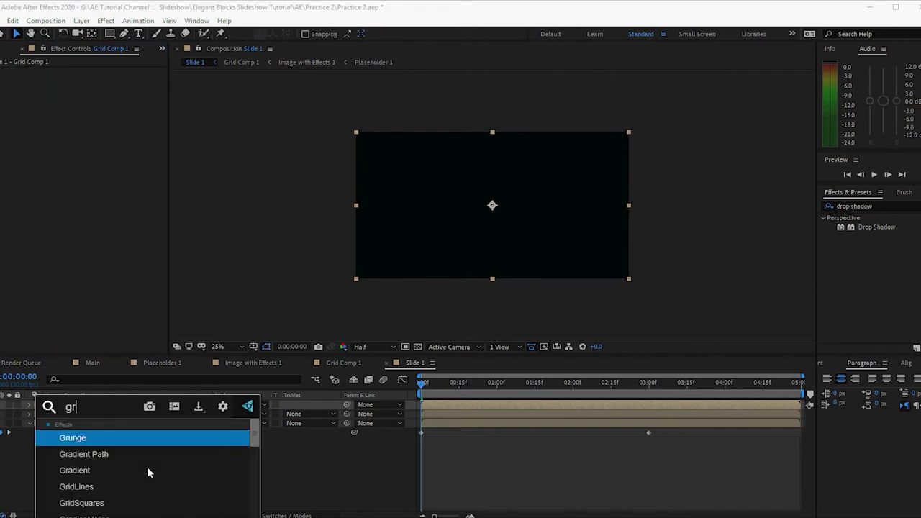
pyautogui.write('ad')
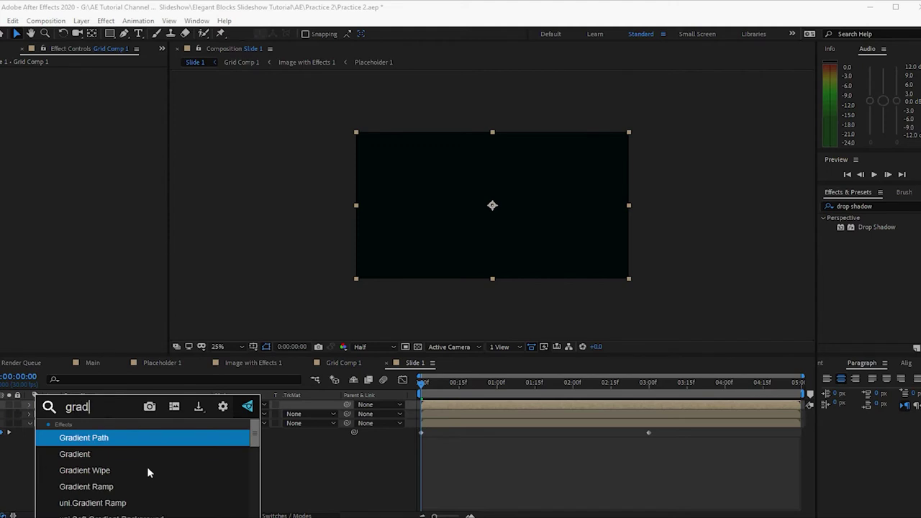
pyautogui.write('ient')
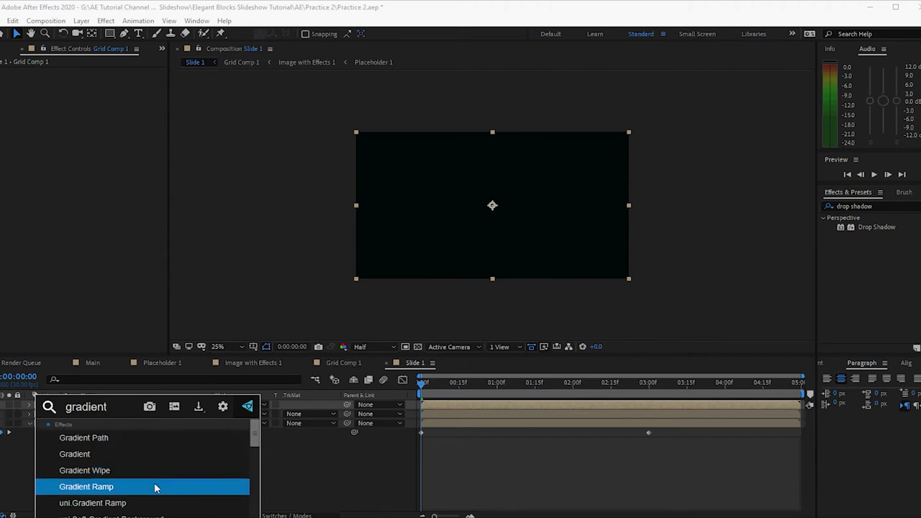
pyautogui.click(155, 488)
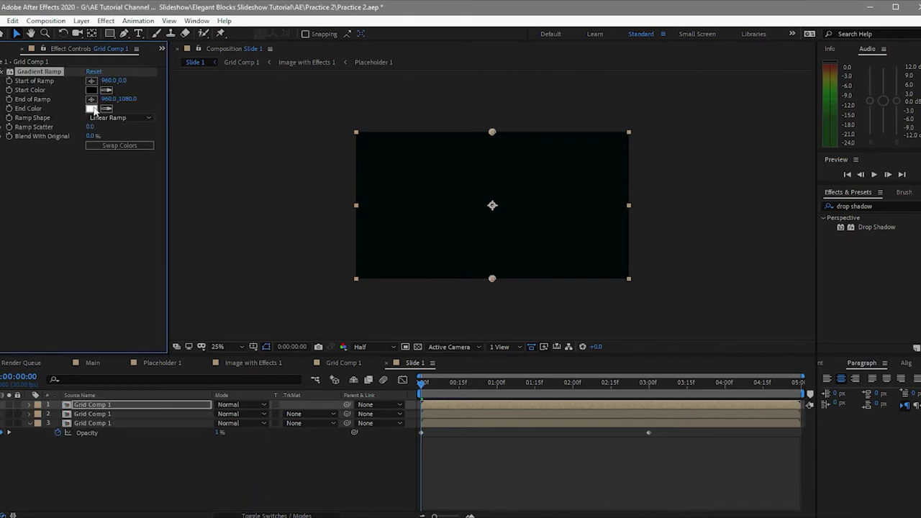
# - Set the Gradient Ramp's End Color to purple 9A1DE2 on the topmost Grid Comp 1 layer
pyautogui.click(92, 108)
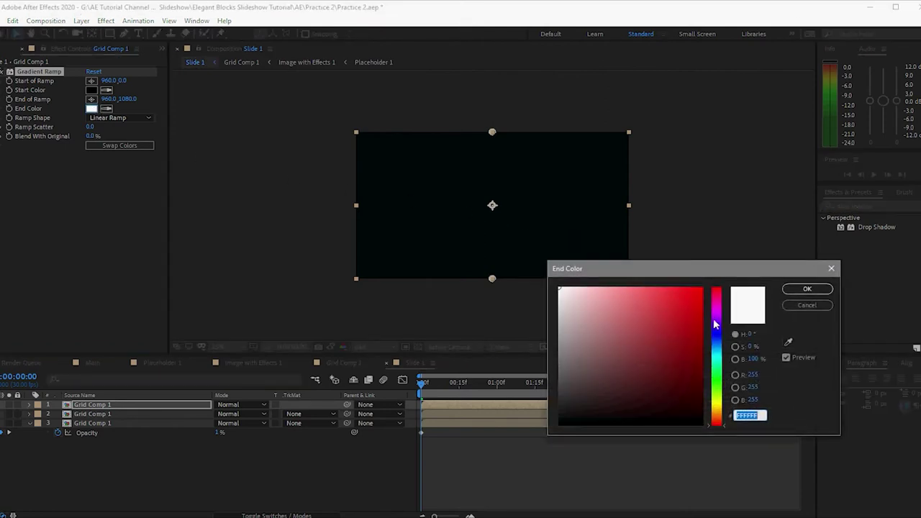
pyautogui.click(717, 320)
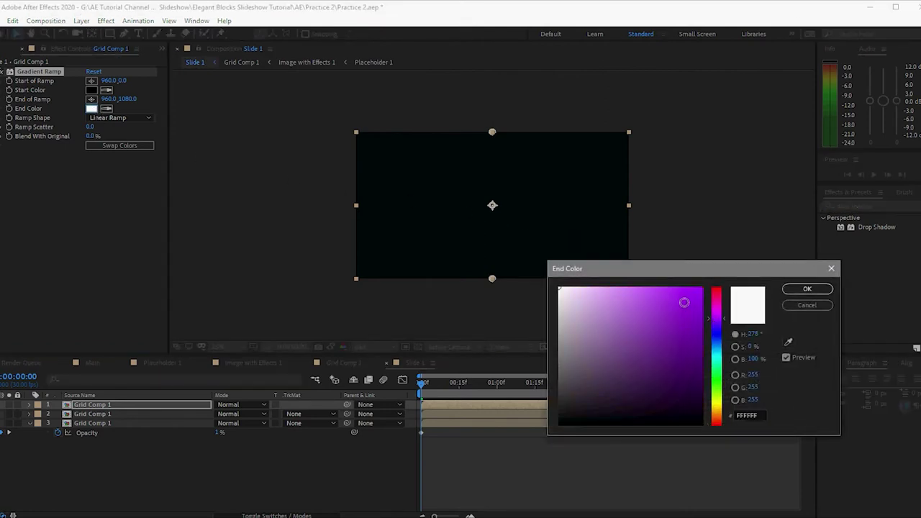
pyautogui.click(684, 303)
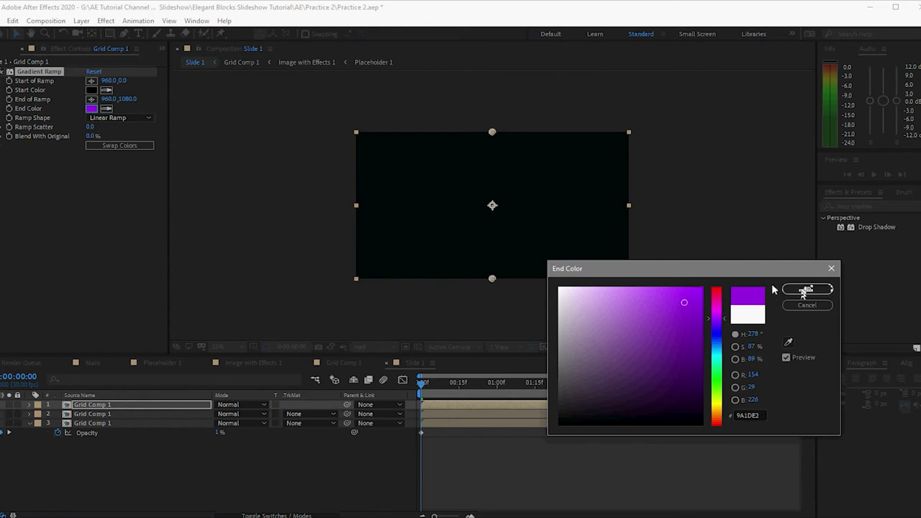
pyautogui.click(795, 291)
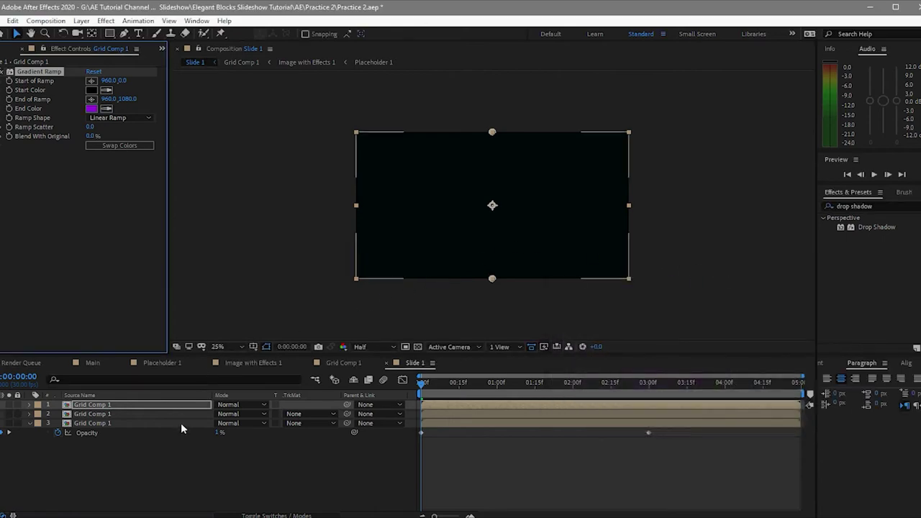
# - Duplicate the gradient Grid Comp 1 layer and remove Gradient Ramp from the new topmost copy
pyautogui.click(29, 424)
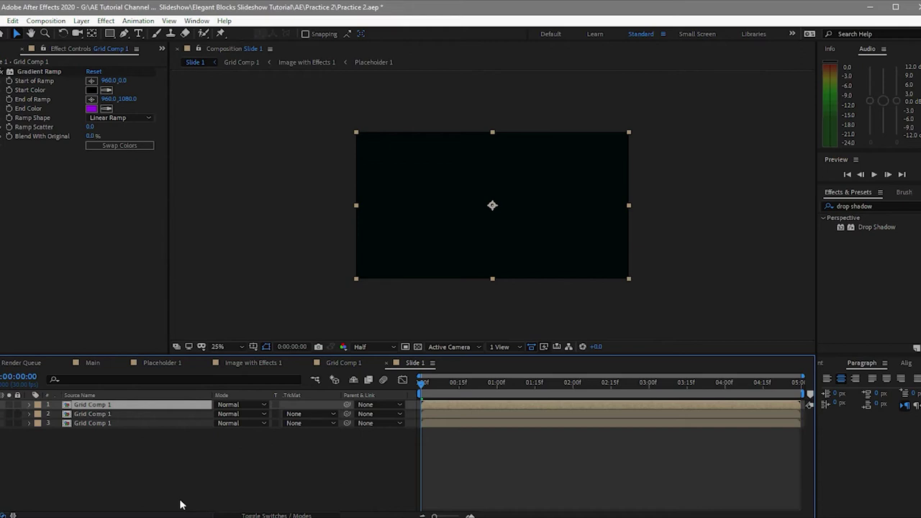
pyautogui.hotkey('ctrl', 'd')
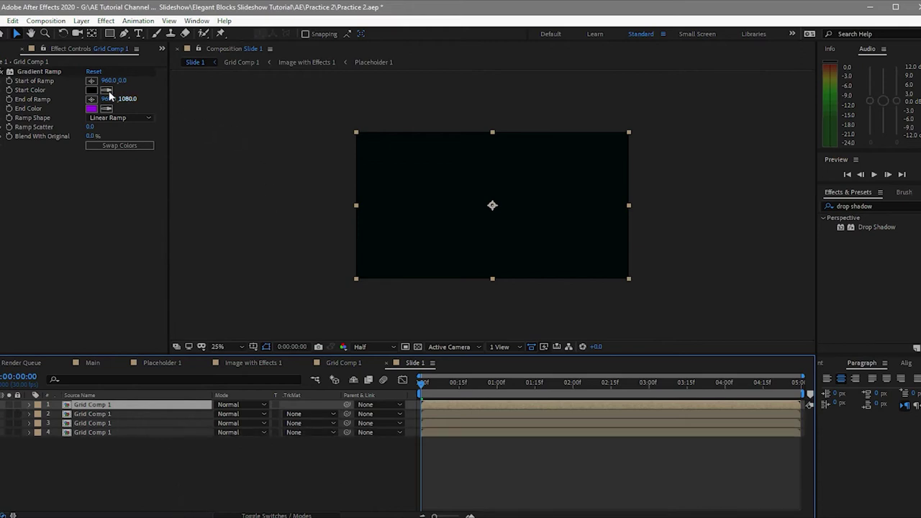
pyautogui.click(50, 73)
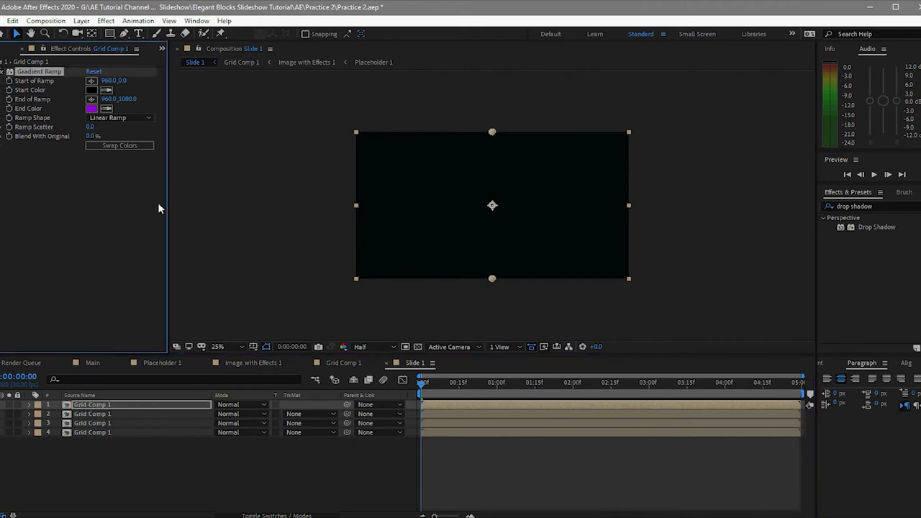
pyautogui.press('Delete')
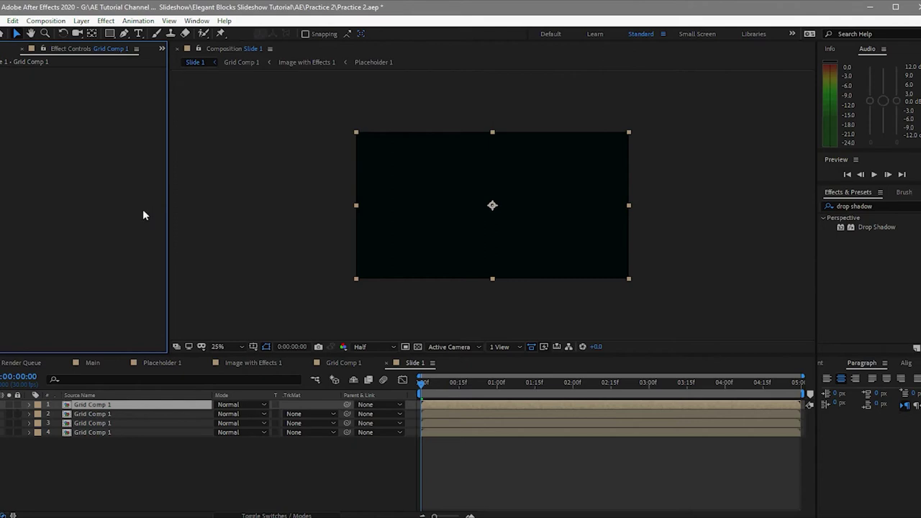
# - Apply Drop Shadow to the topmost Grid Comp 1 layer with Distance 20 and Softness 35
pyautogui.hotkey('ctrl', 'space')
pyautogui.write('dro')
pyautogui.click(109, 229)
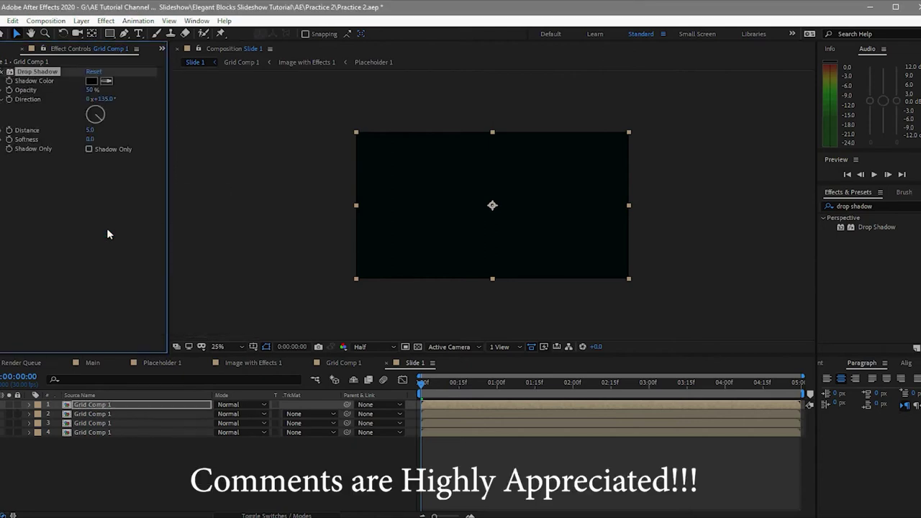
pyautogui.click(89, 130)
pyautogui.write('20')
pyautogui.click(88, 139)
pyautogui.write('35')
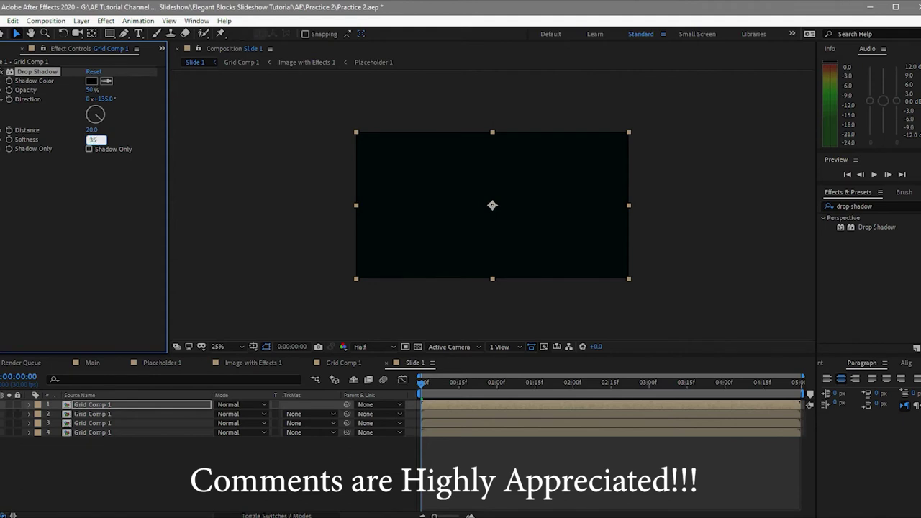
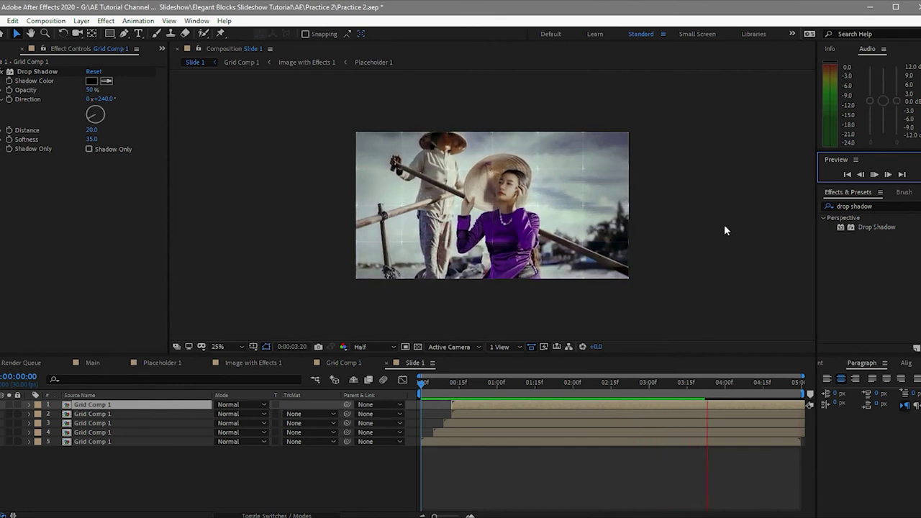
# - Stop the preview, go to 0:00:04:02, and add the title text GRID over the image in Slide 1
pyautogui.press('space')
pyautogui.click(552, 382)
pyautogui.moveTo(579, 379); pyautogui.dragTo(728, 379)
pyautogui.click(138, 33)
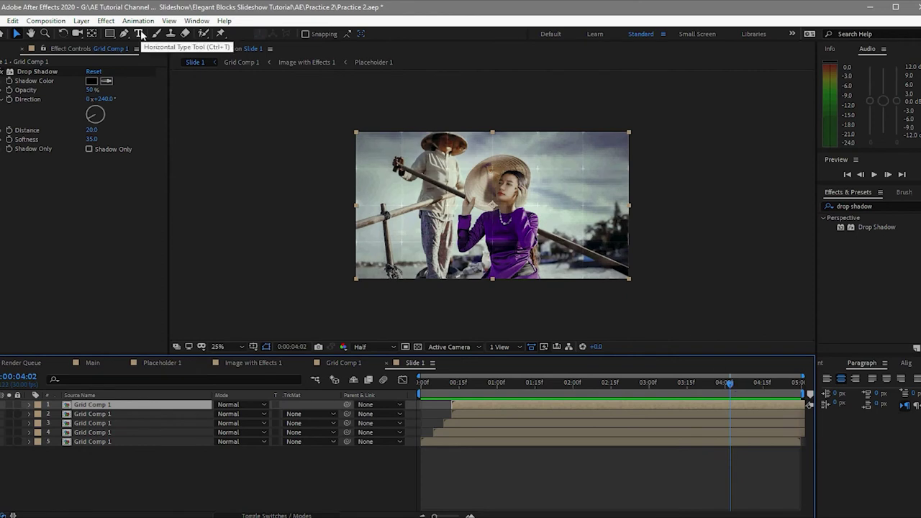
pyautogui.click(547, 209)
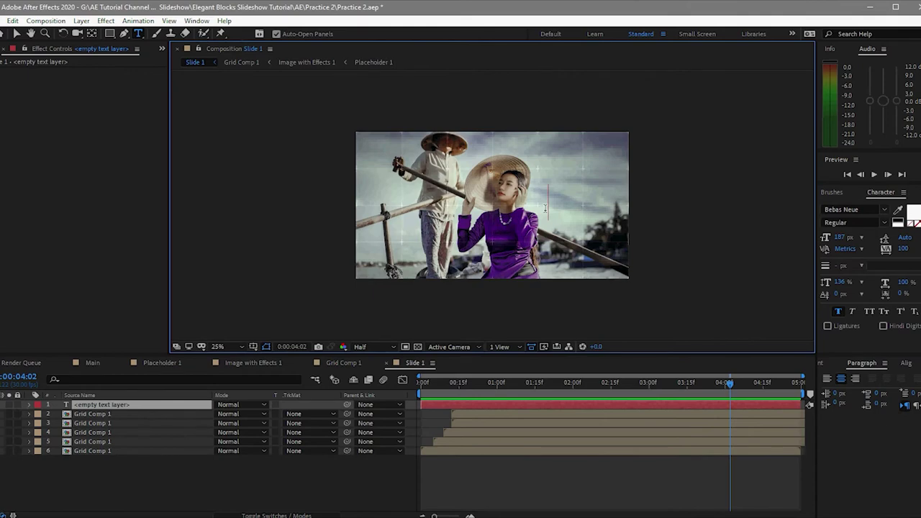
pyautogui.write('GR')
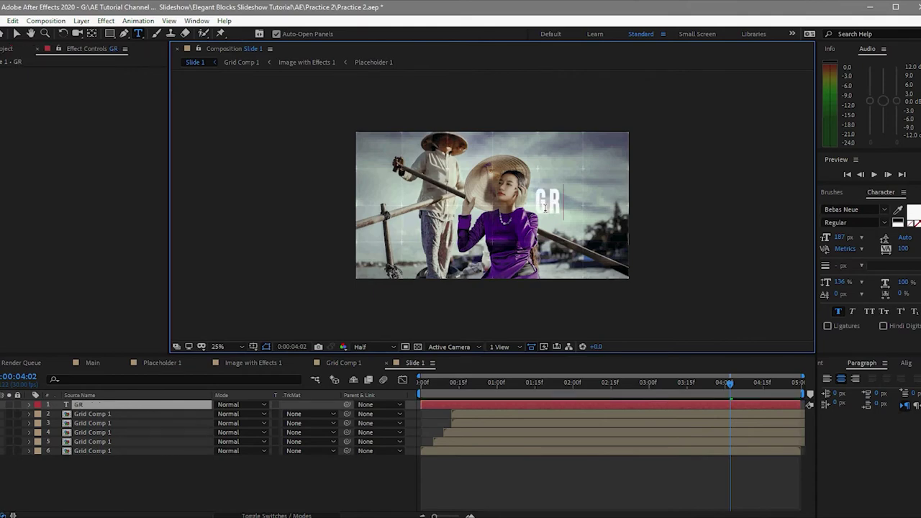
pyautogui.write('II')
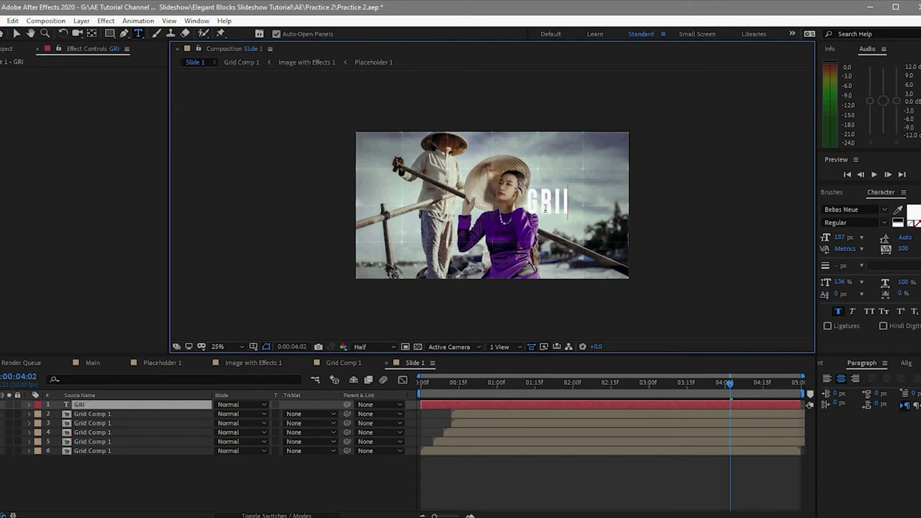
pyautogui.press('BackSpace')
pyautogui.write('D')
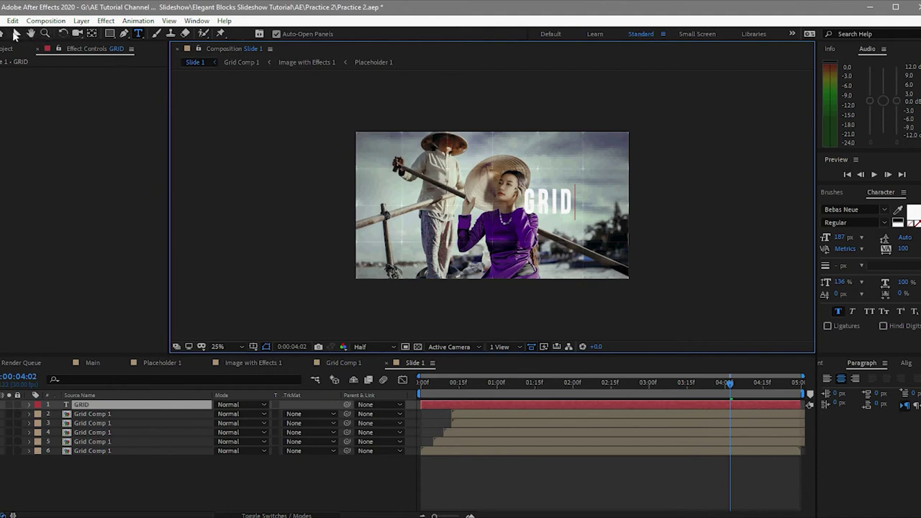
# - Reposition the GRID title into the empty area beside the woman, near the image's right edge
pyautogui.click(15, 34)
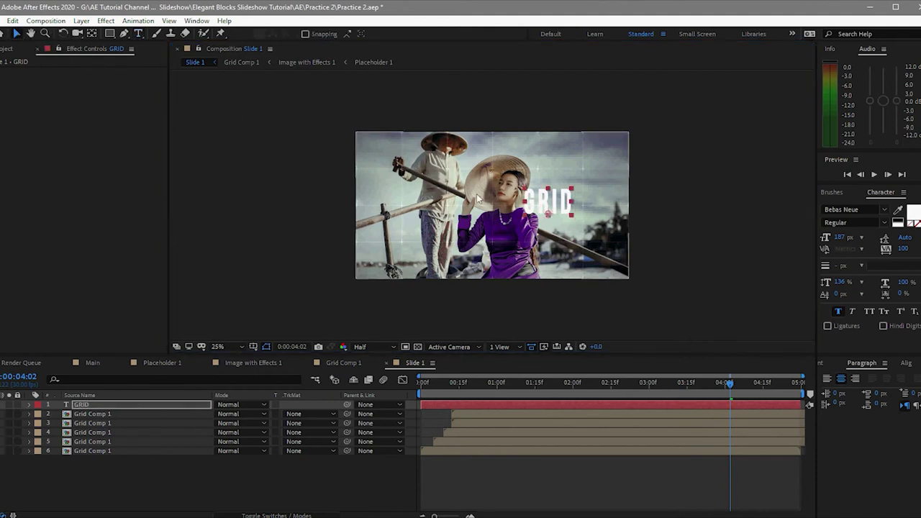
pyautogui.moveTo(551, 215); pyautogui.dragTo(577, 225)
pyautogui.press('capslock')
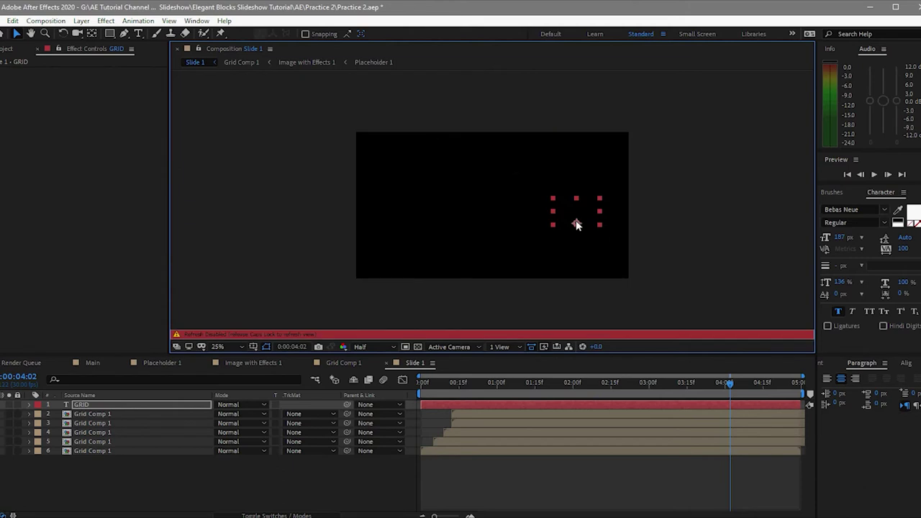
pyautogui.press('capslock')
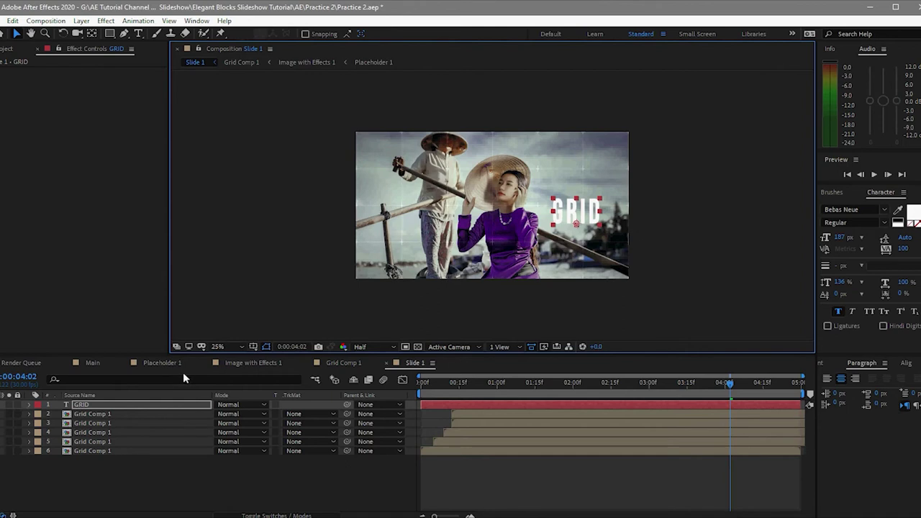
# - In the Image with Effects 1 composition, add the text PRESENTED BY: in Myriad Pro Light Condensed
pyautogui.click(246, 360)
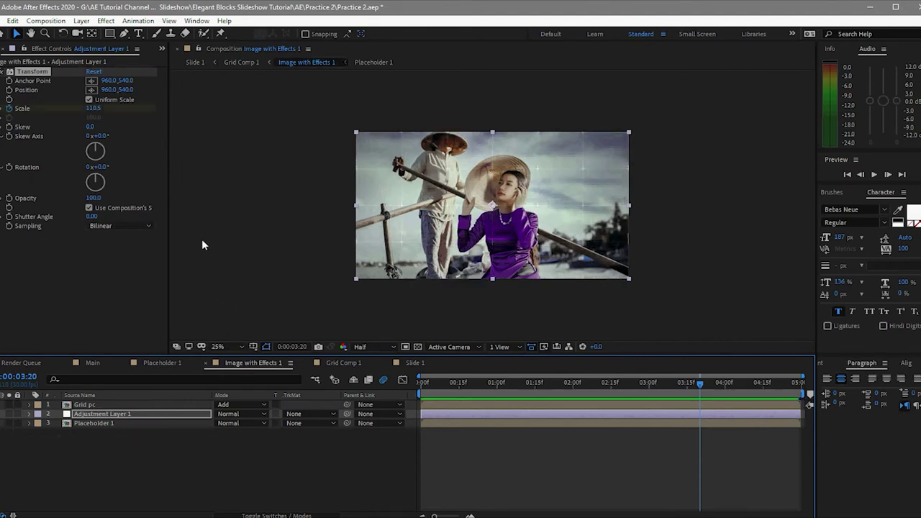
pyautogui.click(142, 34)
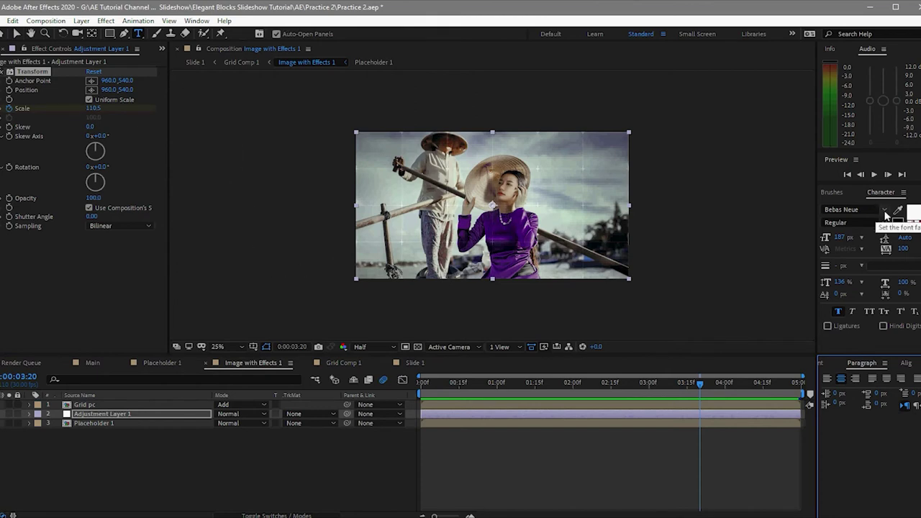
pyautogui.click(884, 210)
pyautogui.write('myria')
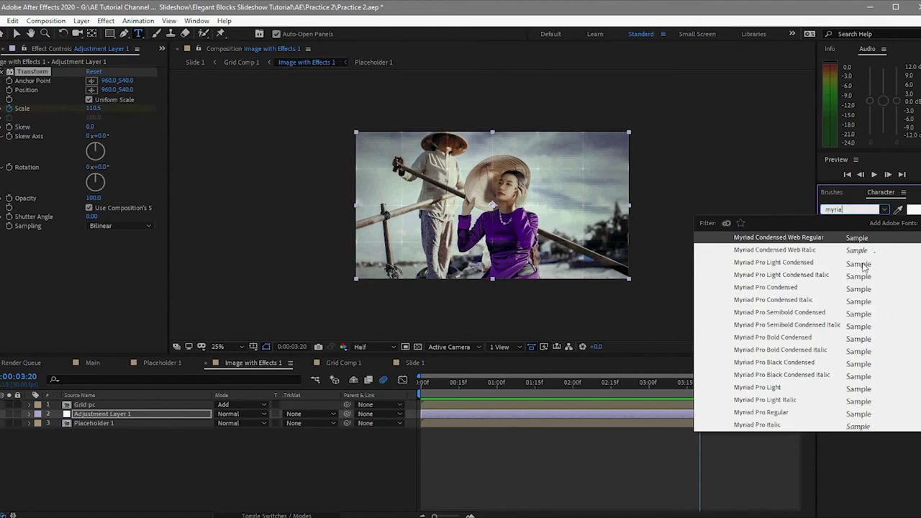
pyautogui.click(864, 263)
pyautogui.click(552, 212)
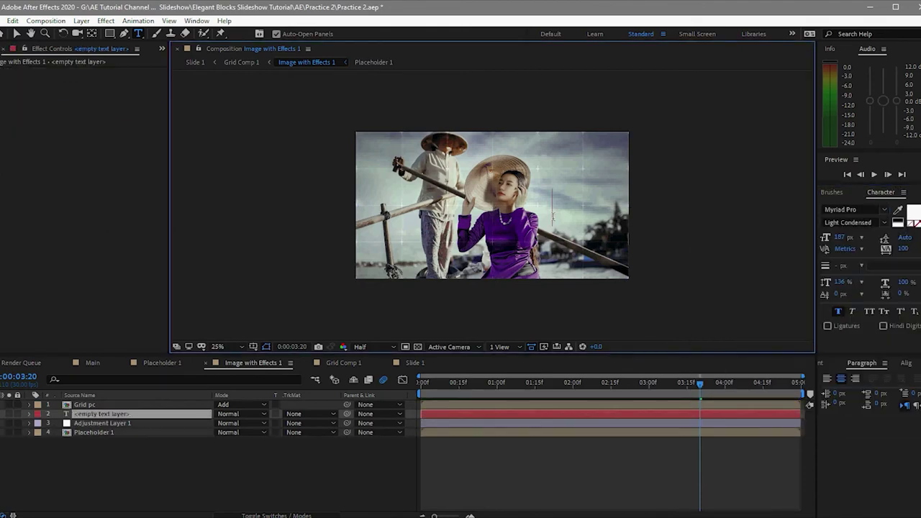
pyautogui.write('PRESE')
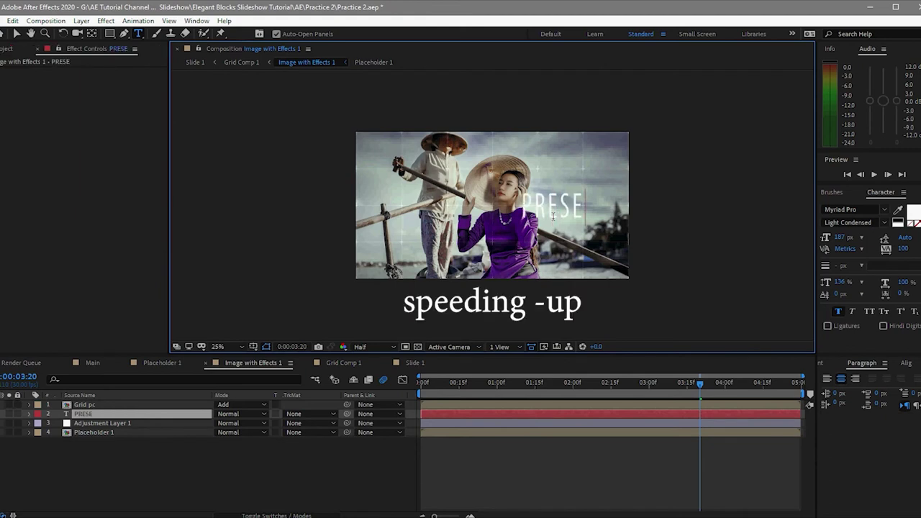
pyautogui.write('NTED BY:')
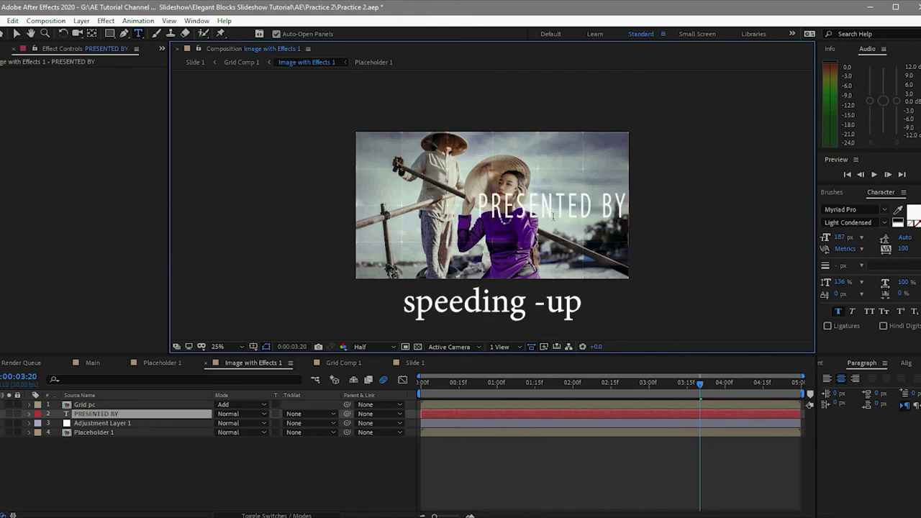
pyautogui.press('Escape')
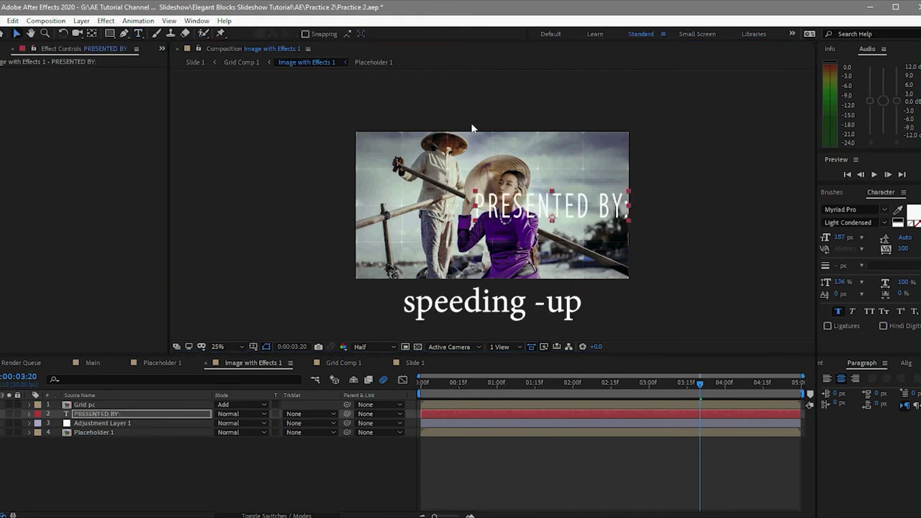
# - Reduce the PRESENTED BY: text to 57 px and place it in the lower-right area of the image
pyautogui.click(861, 283)
pyautogui.click(867, 241)
pyautogui.click(861, 297)
# - Add a second text layer reading RHANDZ GRAPHIX in the NCAA Illinois Fighting Illini font below PRESENTED BY:
pyautogui.click(884, 209)
pyautogui.scroll(-5, 801, 319)
pyautogui.click(888, 215)
pyautogui.scroll(-3, 735, 309)
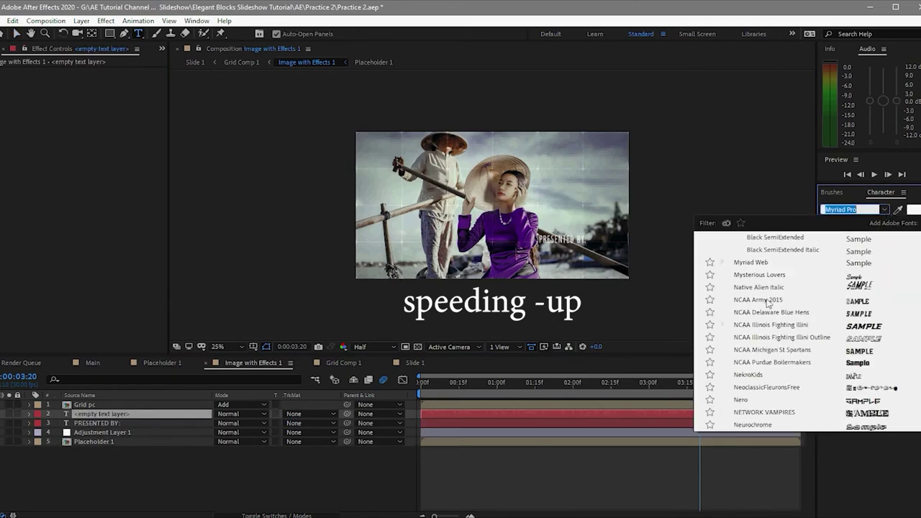
pyautogui.click(770, 374)
pyautogui.write('R')
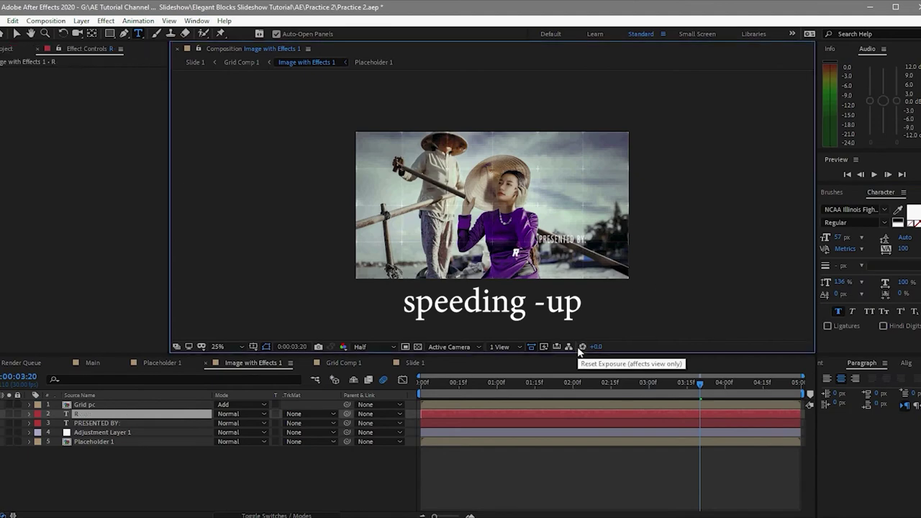
pyautogui.write('HANDZ GRAPHI')
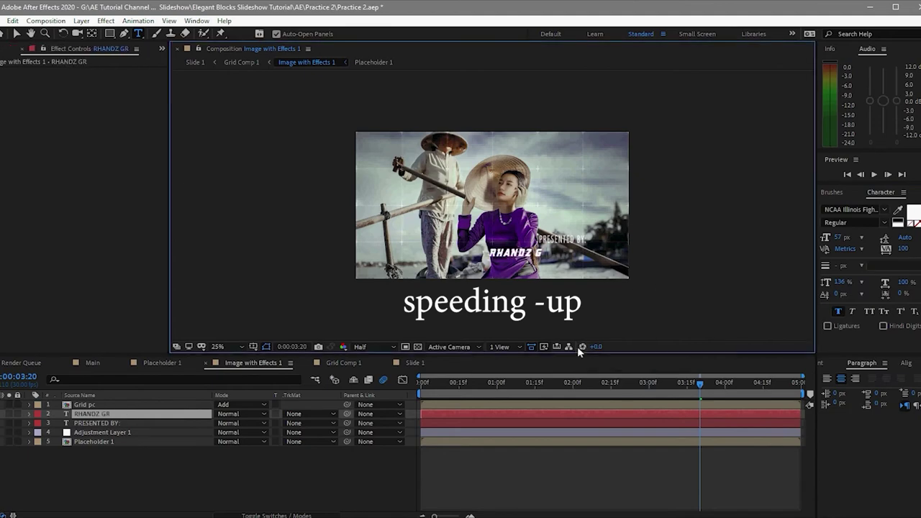
pyautogui.write('X')
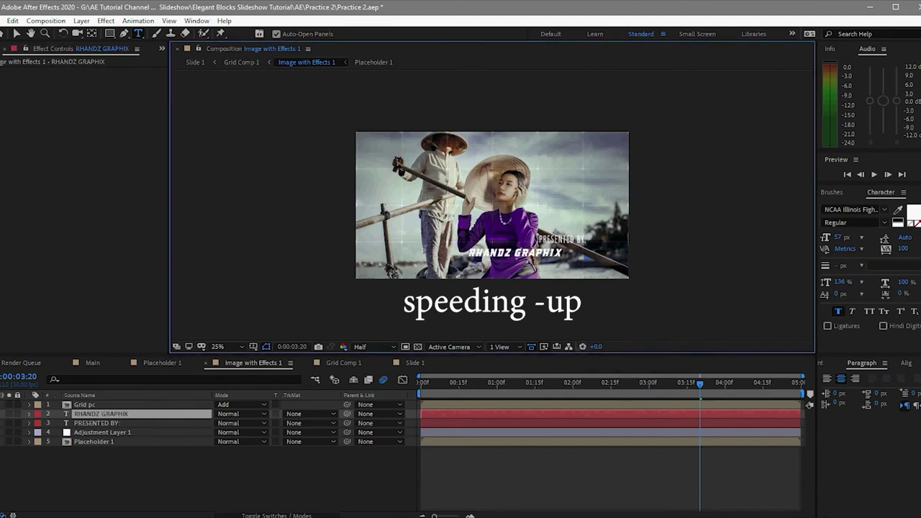
# - In the Slide 1 composition, add an Opacity text animator to the GRID layer and set its opacity to 1%
pyautogui.click(415, 362)
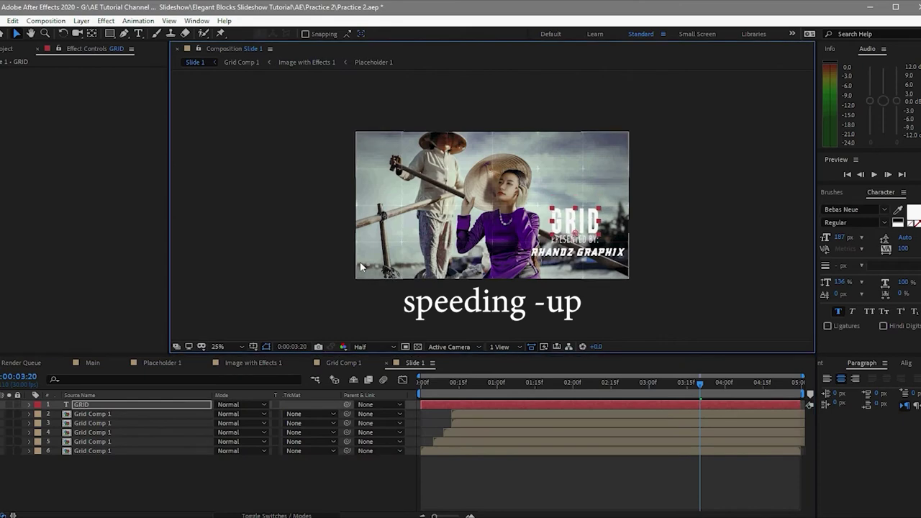
pyautogui.click(311, 253)
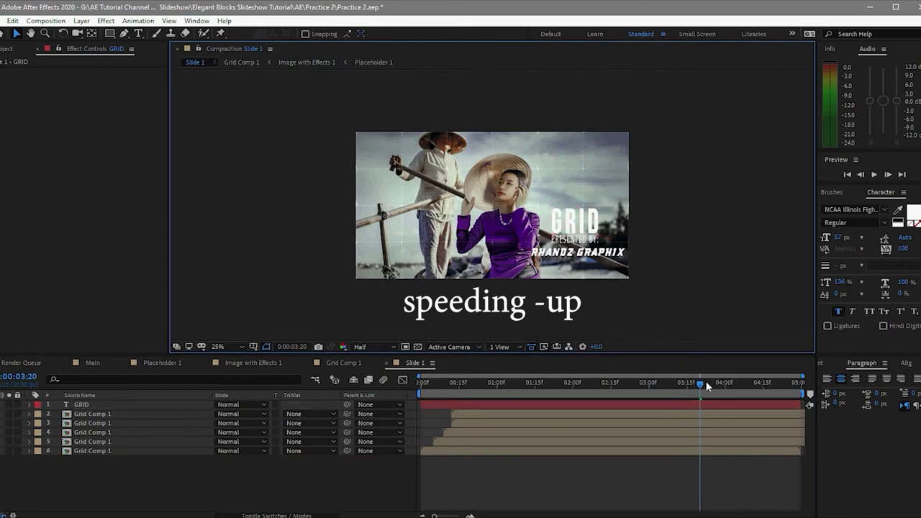
pyautogui.moveTo(699, 383); pyautogui.dragTo(655, 377)
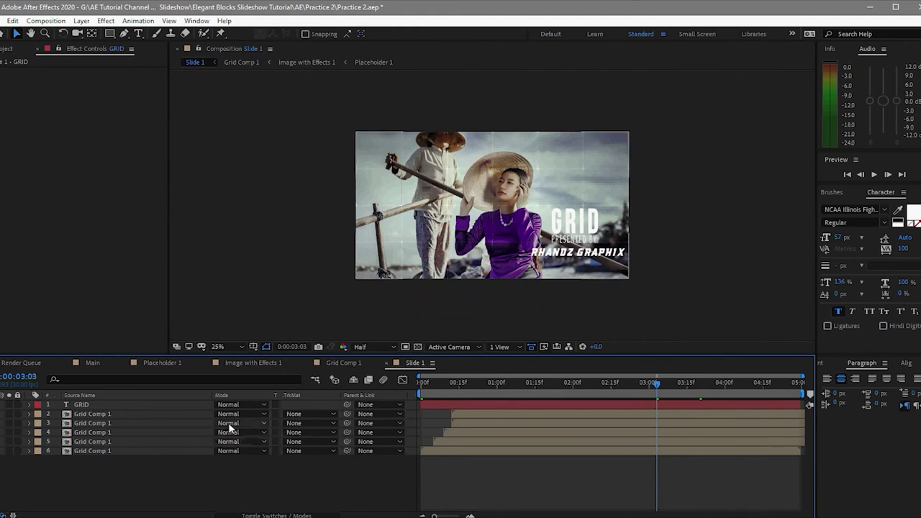
pyautogui.click(161, 404)
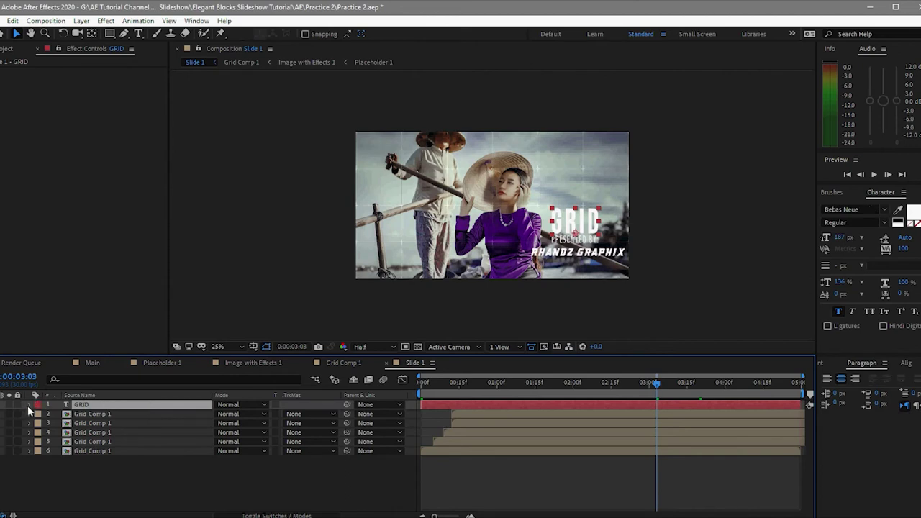
pyautogui.click(28, 406)
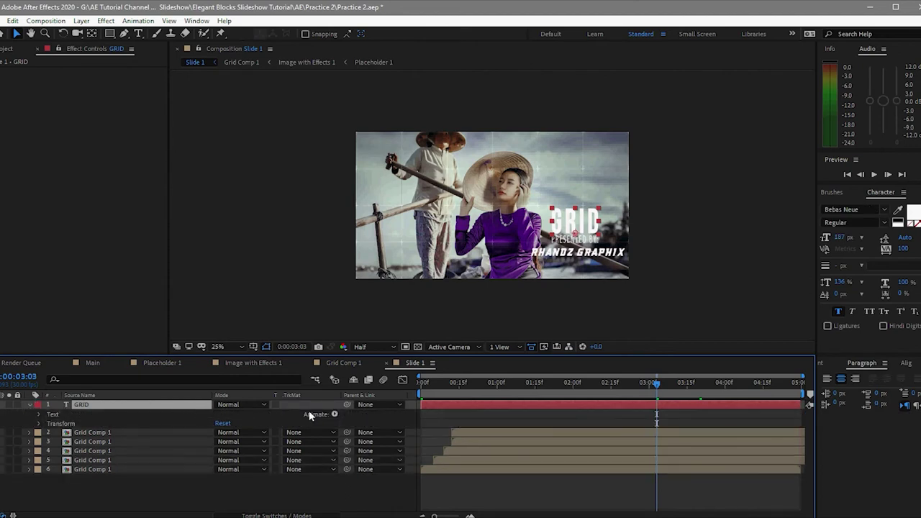
pyautogui.click(335, 413)
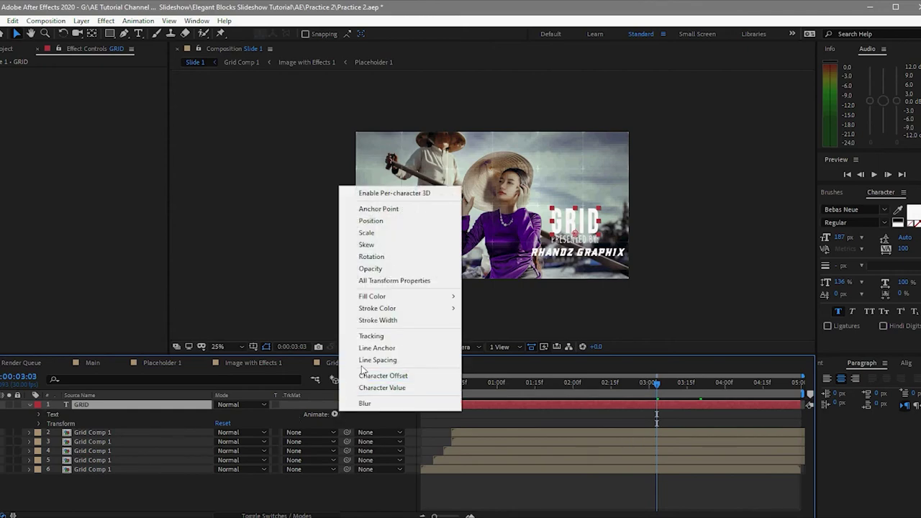
pyautogui.click(370, 268)
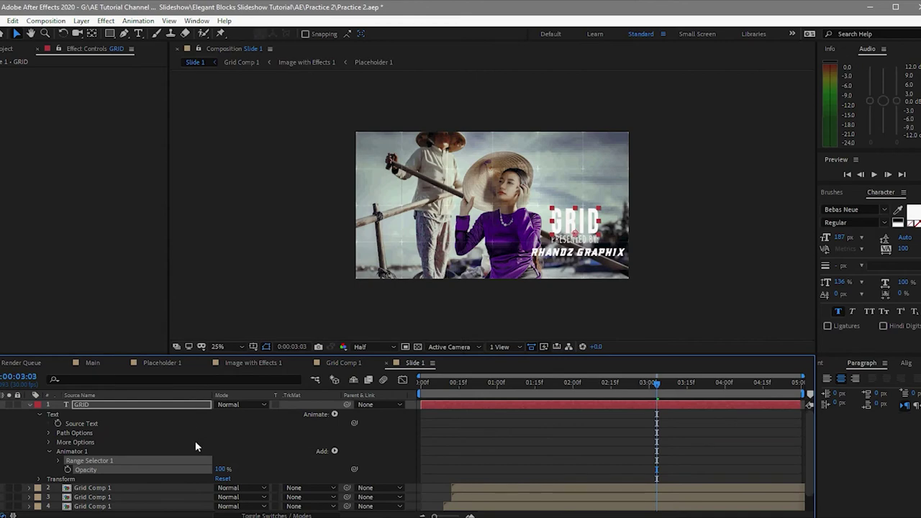
pyautogui.moveTo(220, 469); pyautogui.dragTo(108, 481)
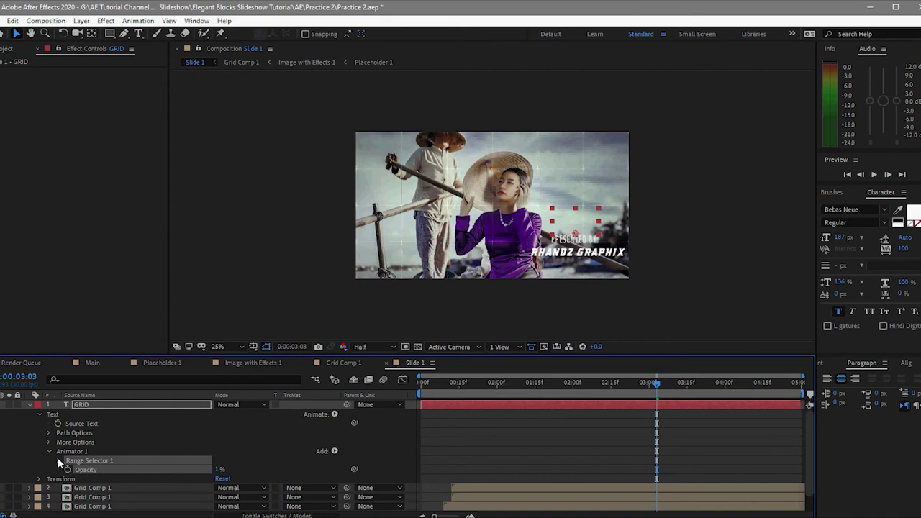
# - Add a 0% keyframe to the Start property of the GRID text's Range Selector 1 at 0:00:02:00
pyautogui.click(59, 460)
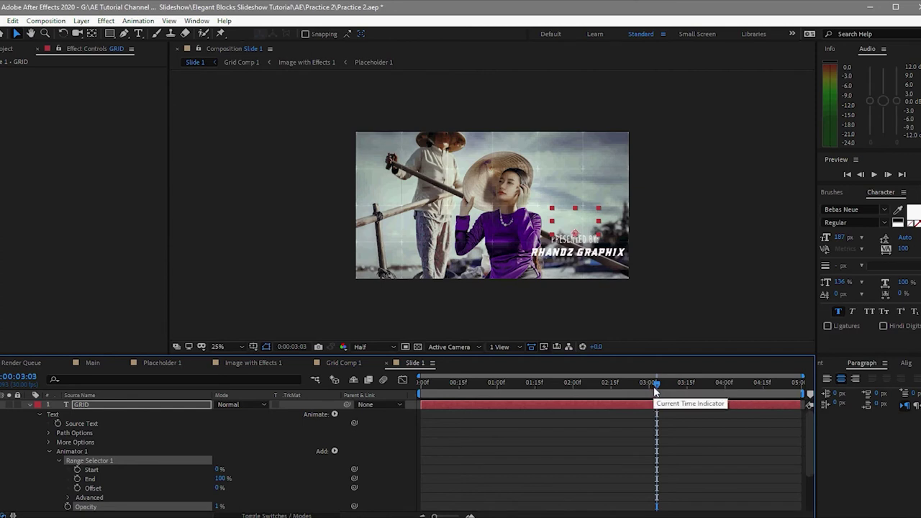
pyautogui.moveTo(654, 390); pyautogui.dragTo(561, 394)
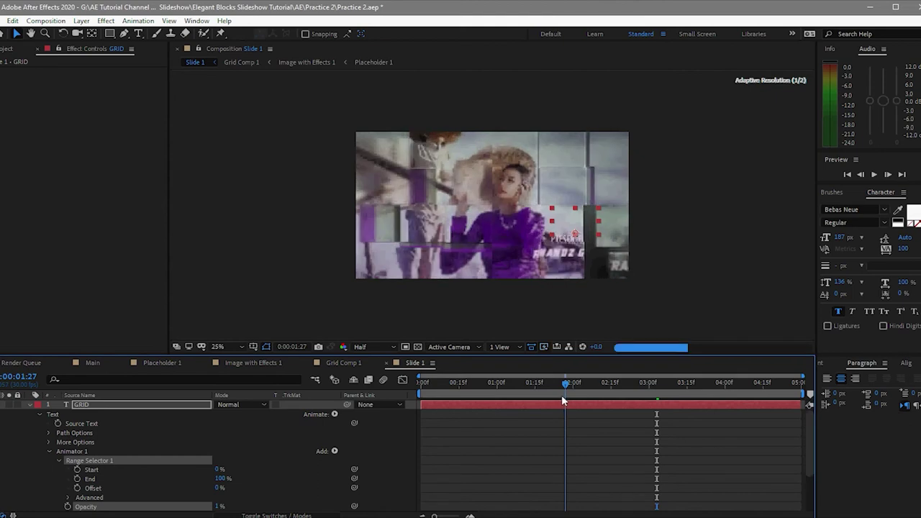
pyautogui.moveTo(561, 397); pyautogui.dragTo(573, 420)
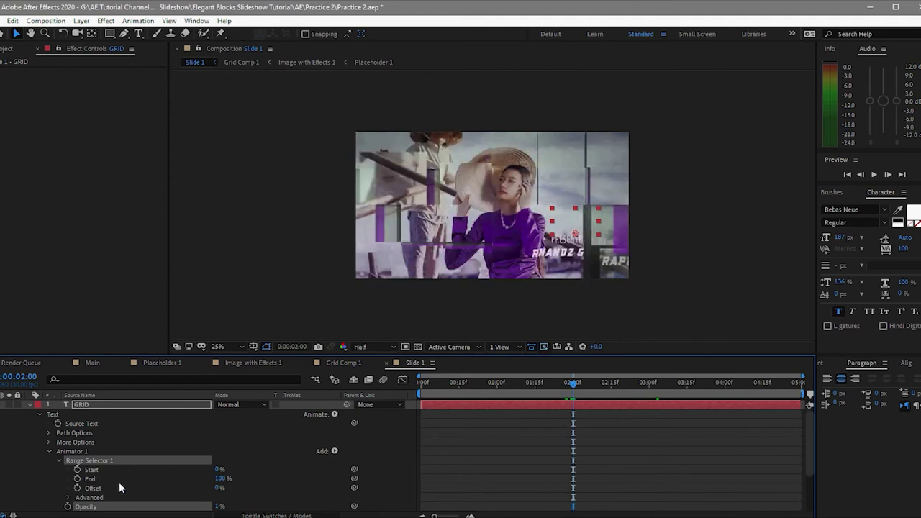
pyautogui.click(76, 471)
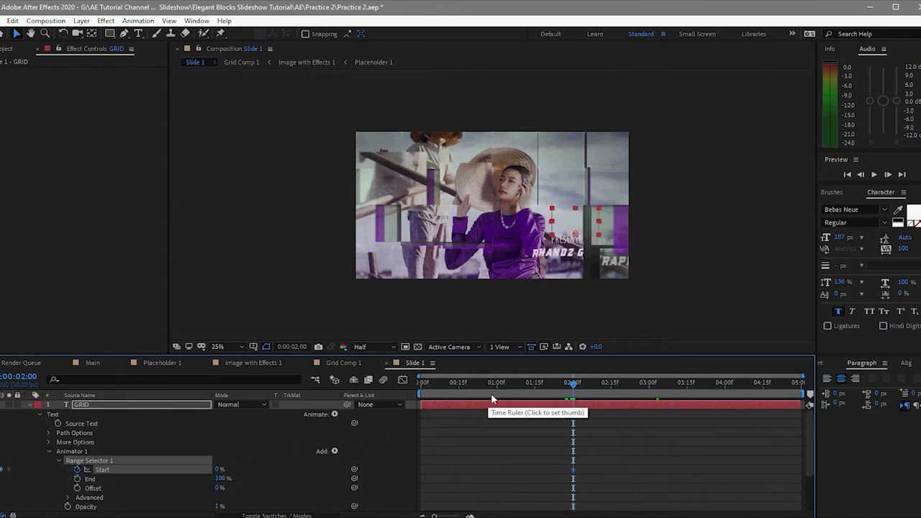
# - Set the range selector's Start to 100% at 0:00:03:15 so a second keyframe is added
pyautogui.moveTo(573, 384); pyautogui.dragTo(685, 423)
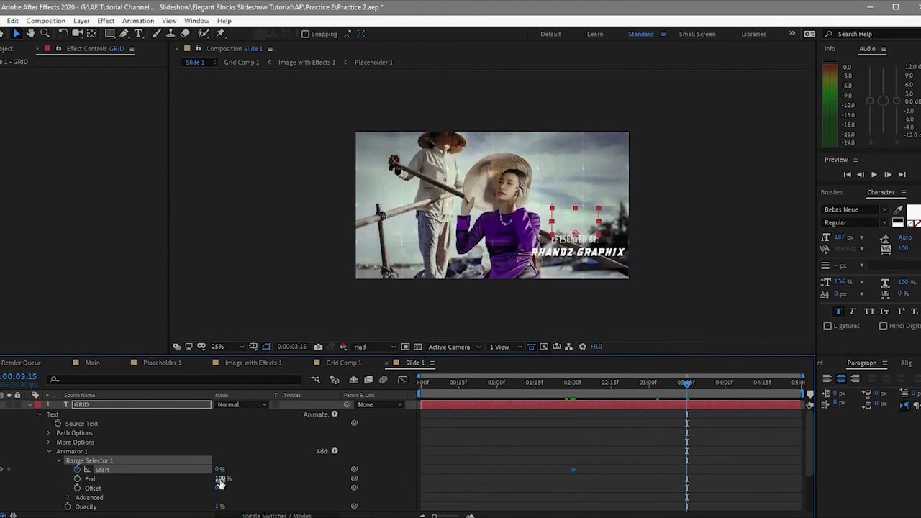
pyautogui.moveTo(218, 471); pyautogui.dragTo(327, 475)
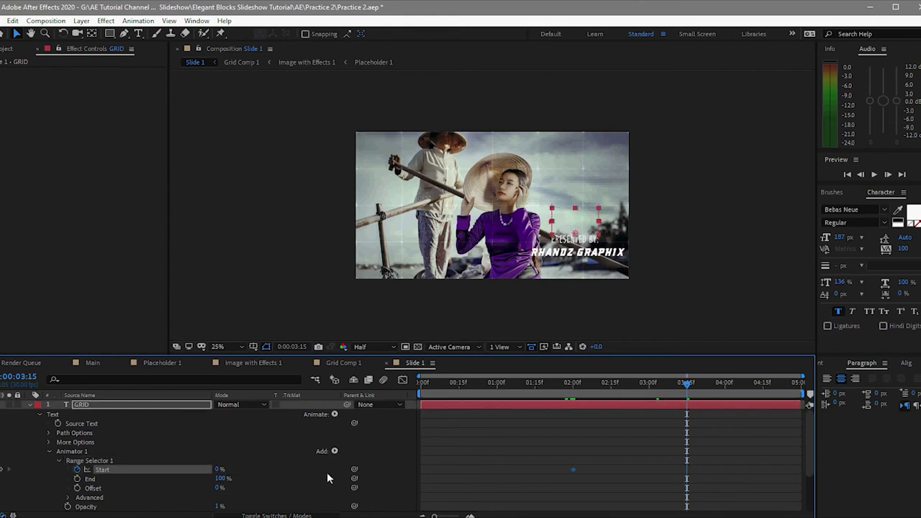
pyautogui.click(219, 470)
pyautogui.write('100')
pyautogui.press('Return')
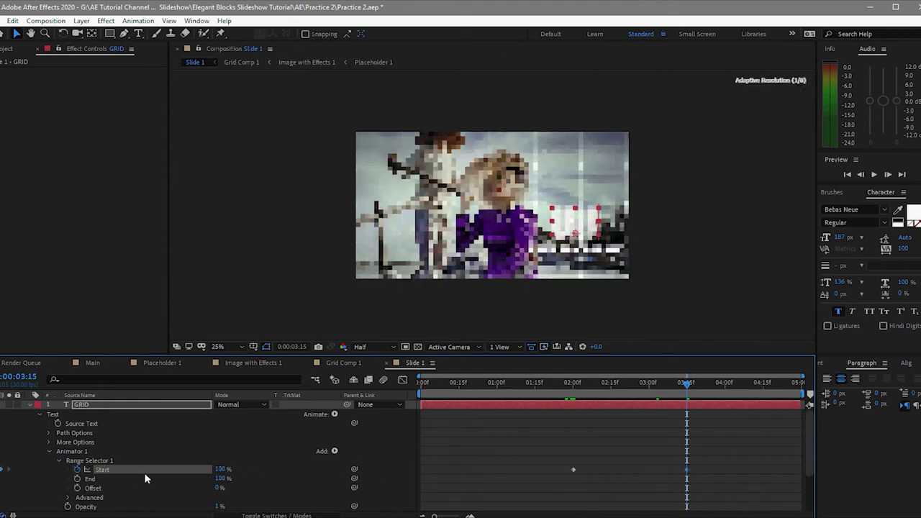
# - Turn on Randomize Order in the range selector's Advanced options and collapse the GRID layer's properties
pyautogui.click(68, 498)
pyautogui.scroll(-3, 212, 509)
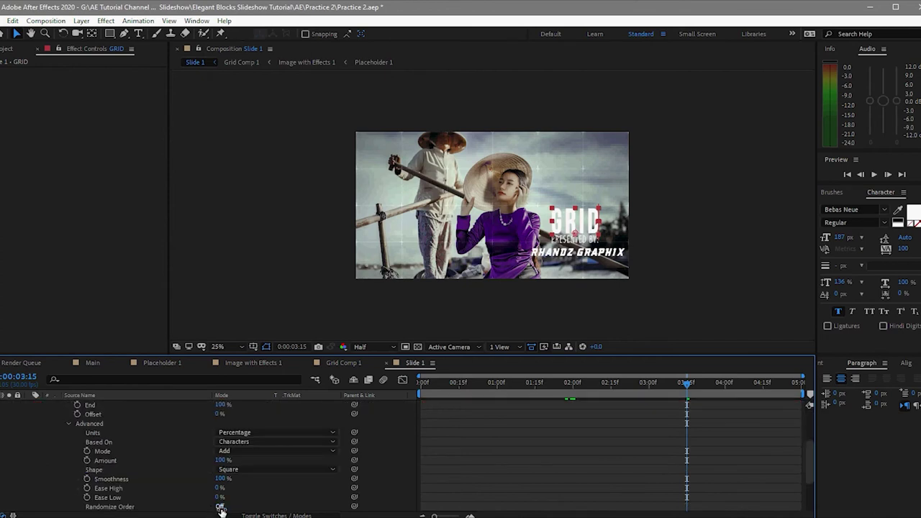
pyautogui.click(221, 508)
pyautogui.click(33, 411)
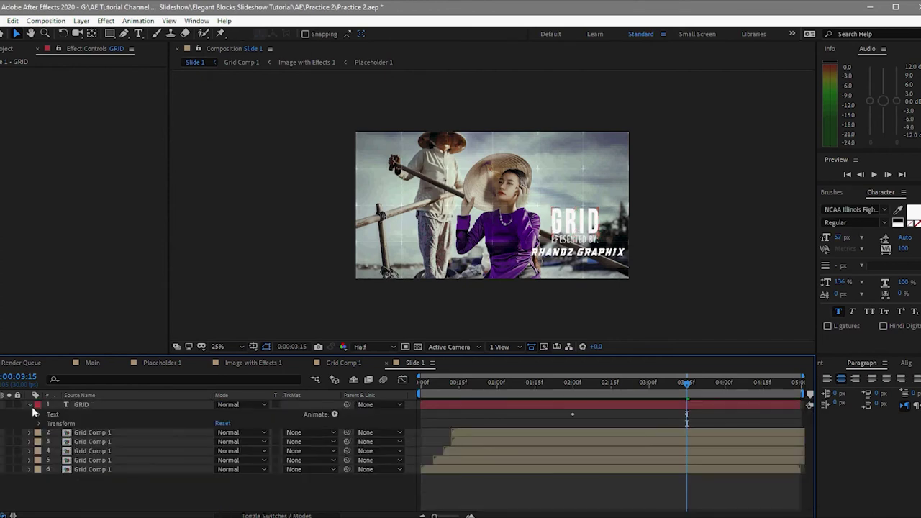
pyautogui.click(30, 406)
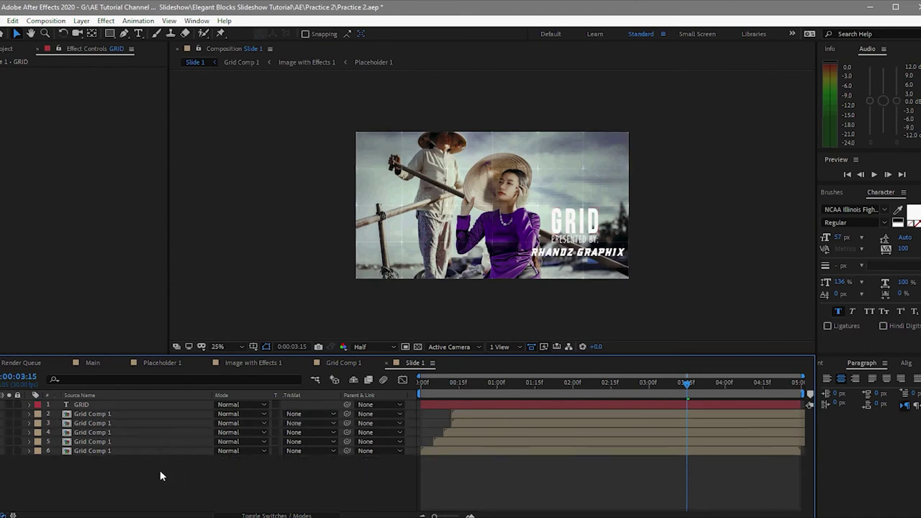
# - Draw rectangular masks on the topmost Grid Comp 1 over four grid cells: row 1 columns 6 and 4, row 3 column 1, row 4 column 3
pyautogui.click(116, 412)
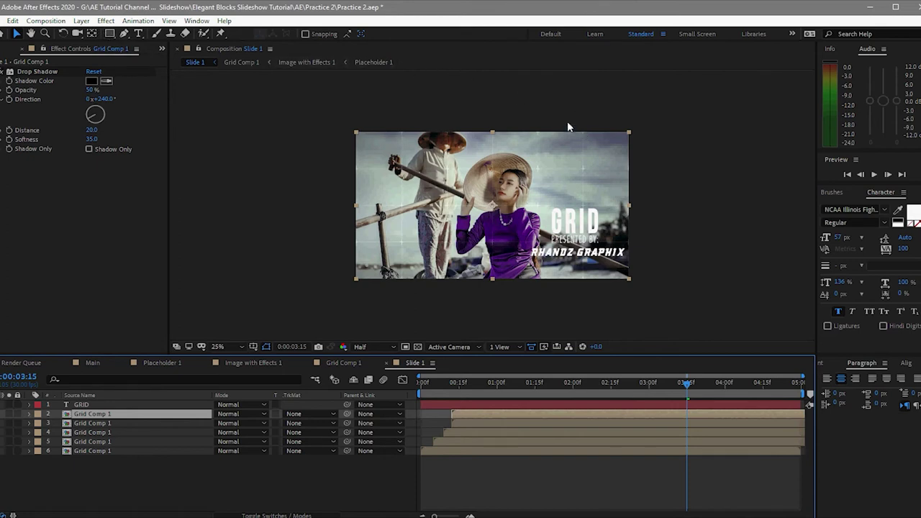
pyautogui.click(108, 34)
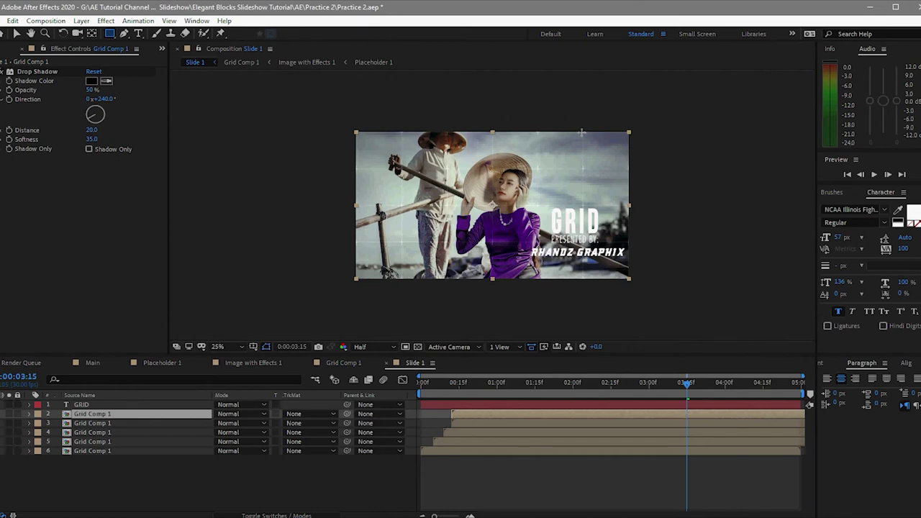
pyautogui.moveTo(581, 131); pyautogui.dragTo(627, 170)
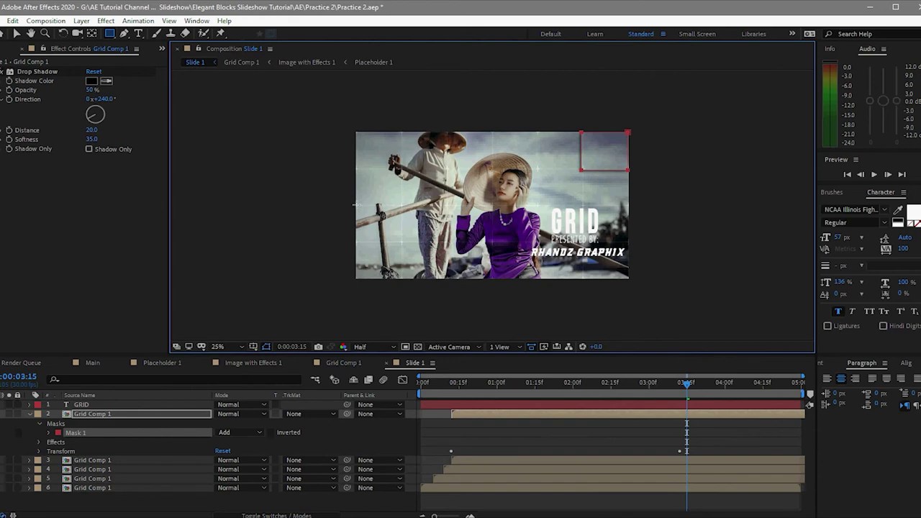
pyautogui.moveTo(355, 205); pyautogui.dragTo(401, 240)
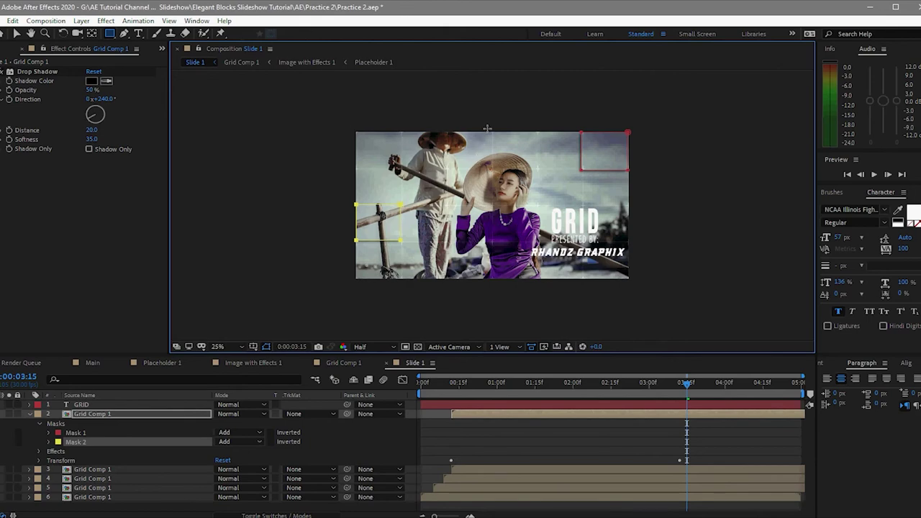
pyautogui.moveTo(492, 131); pyautogui.dragTo(537, 171)
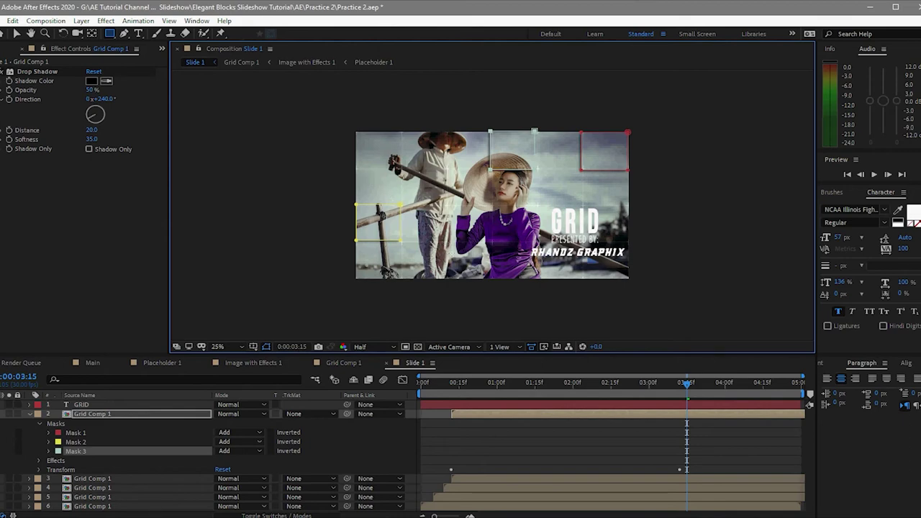
pyautogui.moveTo(445, 240); pyautogui.dragTo(490, 280)
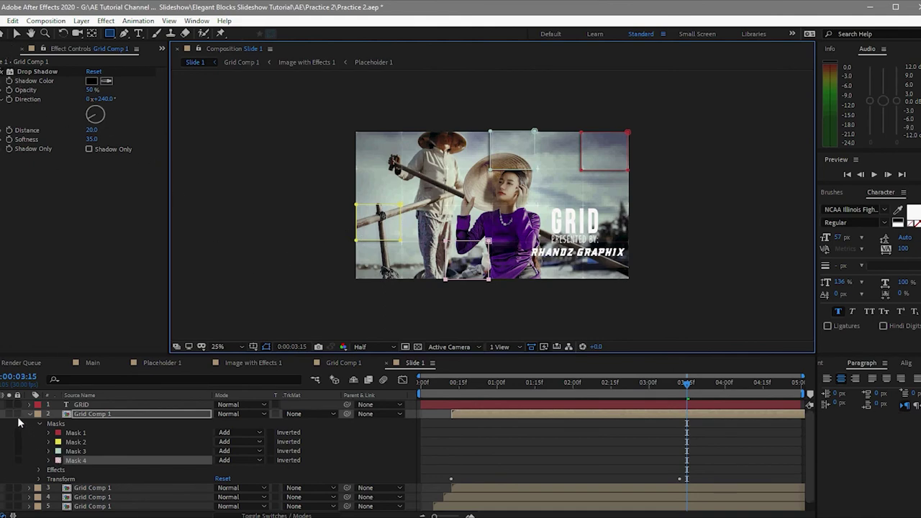
pyautogui.click(29, 414)
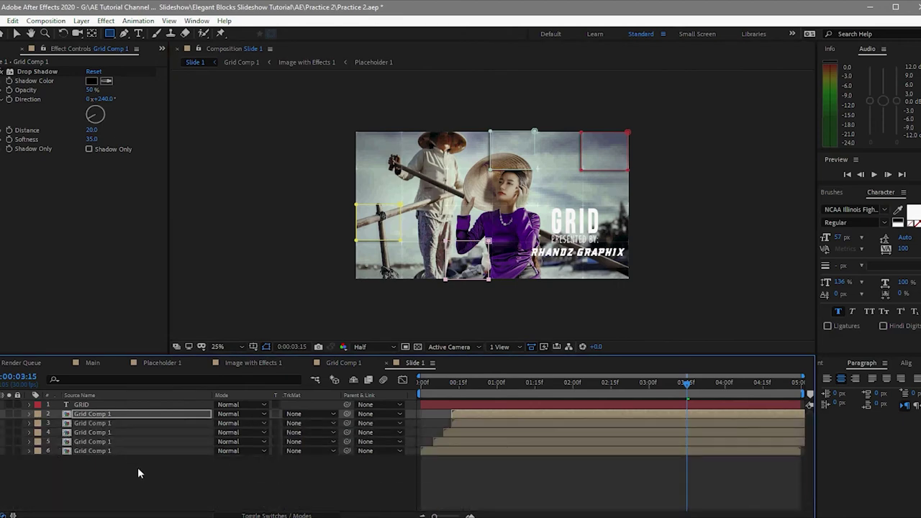
# - Create a new project folder named Comps
pyautogui.click(6, 48)
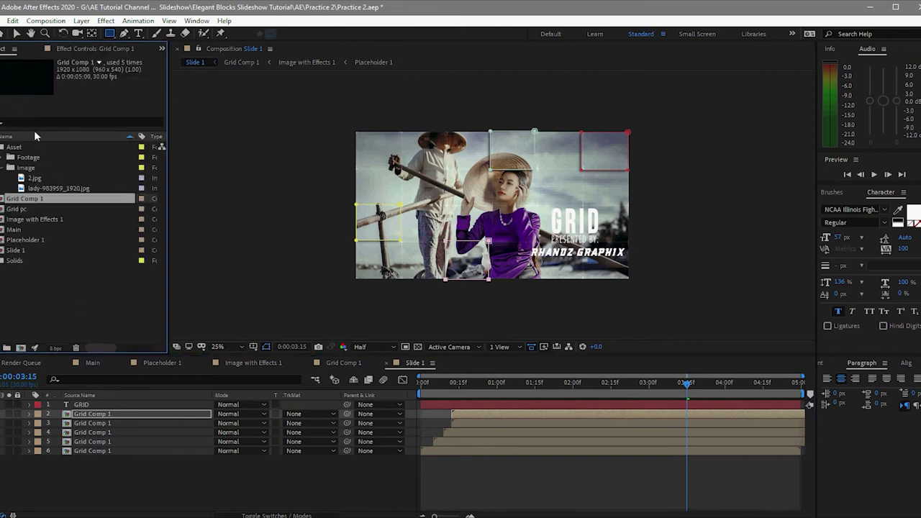
pyautogui.click(11, 335)
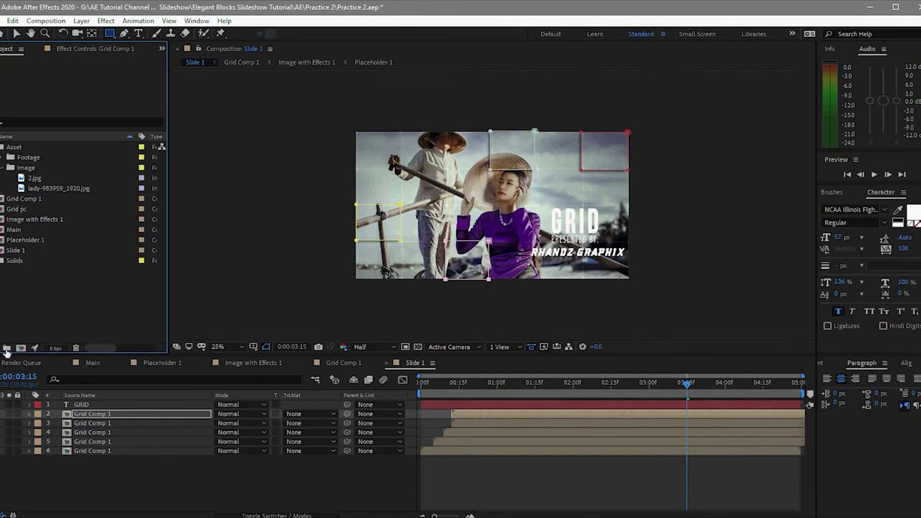
pyautogui.click(7, 347)
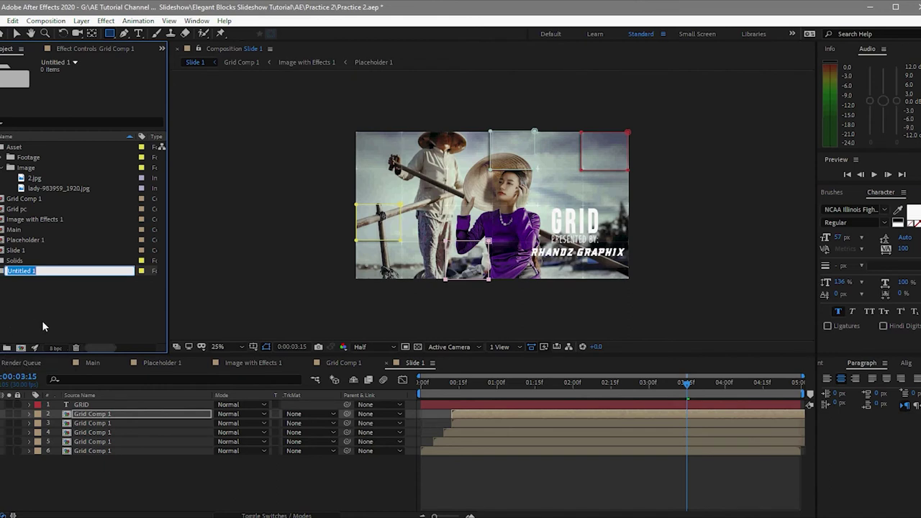
pyautogui.write('Comps')
pyautogui.click(99, 308)
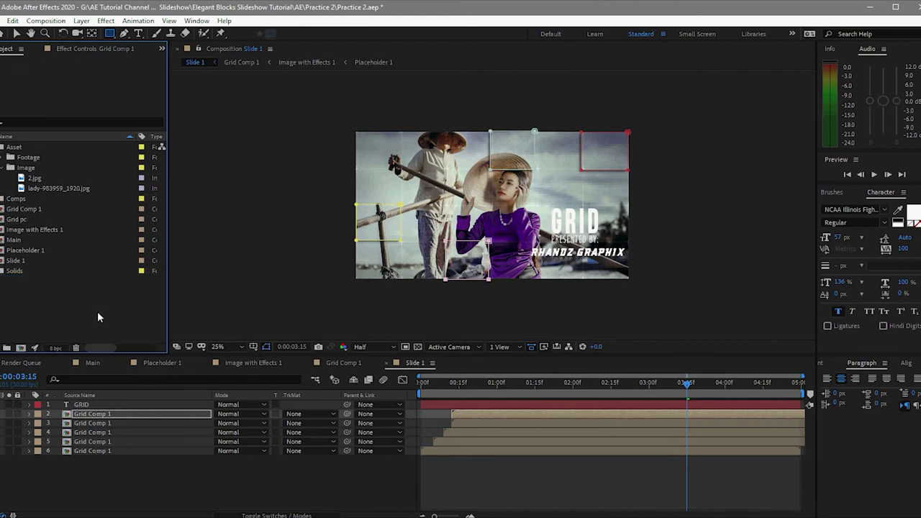
# - Create a second project folder named Scene 1
pyautogui.click(7, 348)
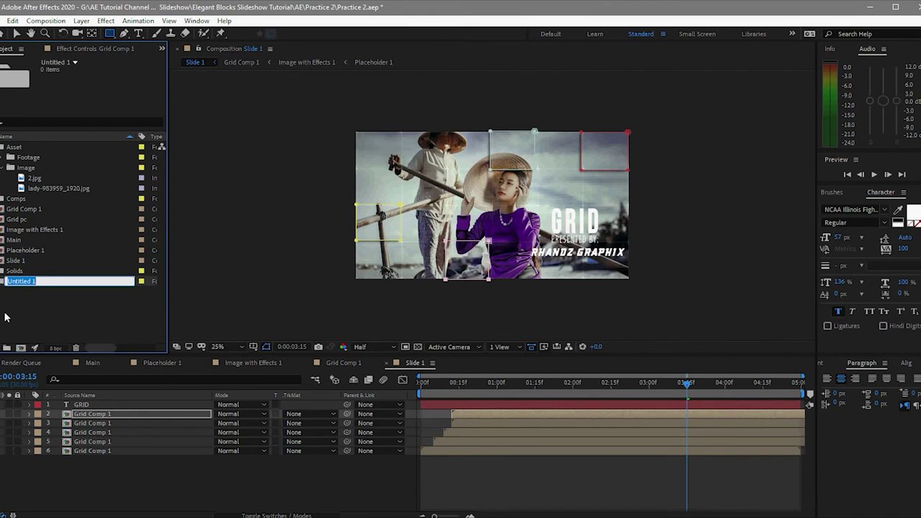
pyautogui.write('Scene 1')
pyautogui.click(46, 324)
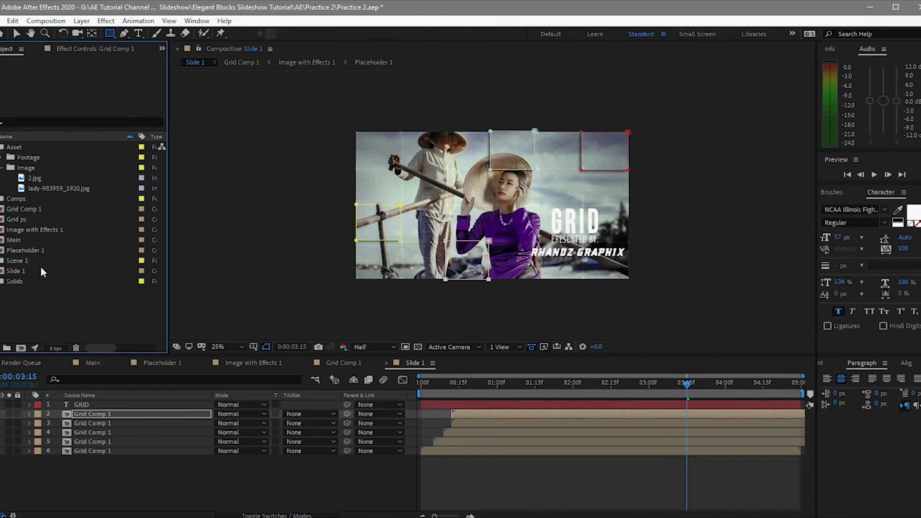
# - Move Slide 1, Placeholder 1, Image with Effects 1, Grid pc and Grid Comp 1 into the Scene 1 folder
pyautogui.moveTo(40, 271); pyautogui.dragTo(34, 261)
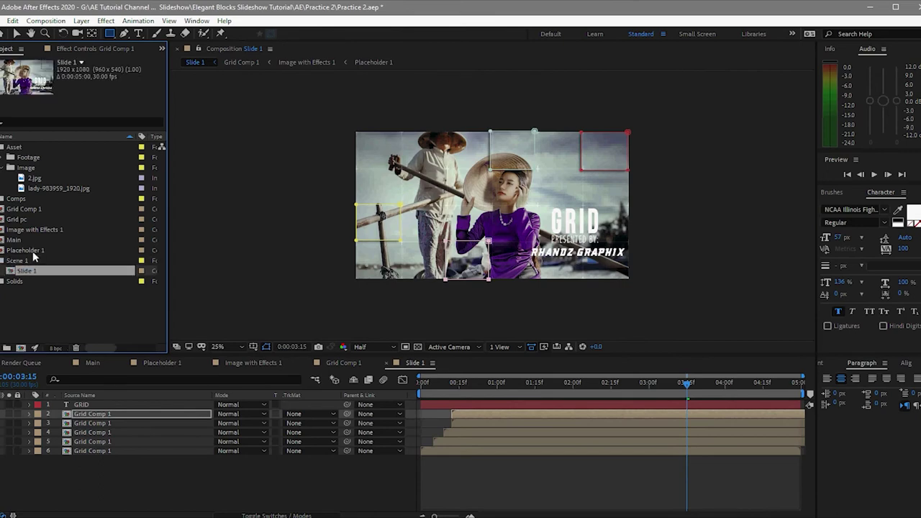
pyautogui.moveTo(32, 253)
pyautogui.mouseDown()
pyautogui.moveTo(37, 268)
pyautogui.moveTo(22, 232)
pyautogui.moveTo(22, 246)
pyautogui.mouseUp()
pyautogui.moveTo(20, 211); pyautogui.dragTo(21, 220)
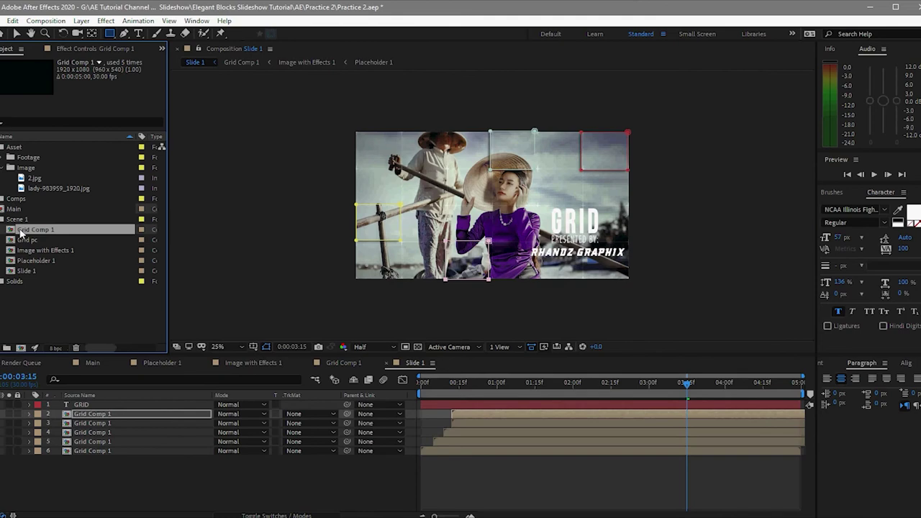
# - Create a new top-level project folder named Scene 2
pyautogui.click(43, 308)
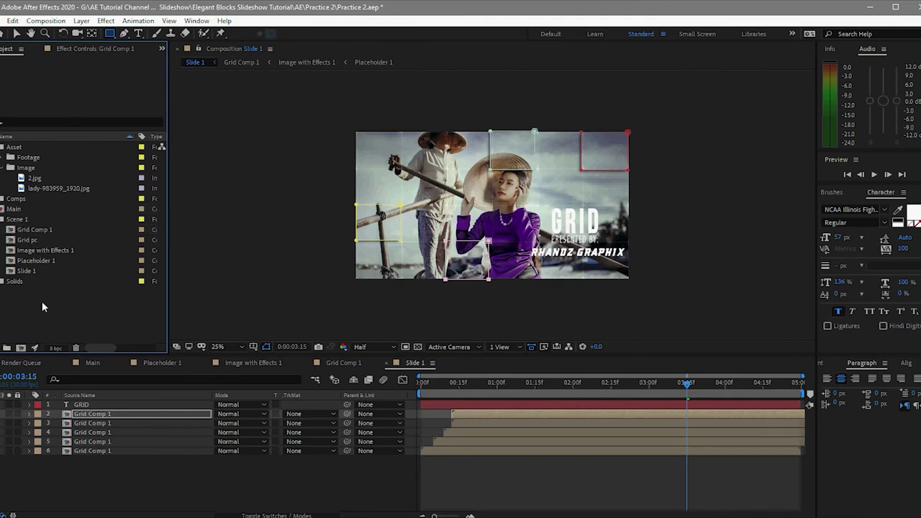
pyautogui.click(7, 347)
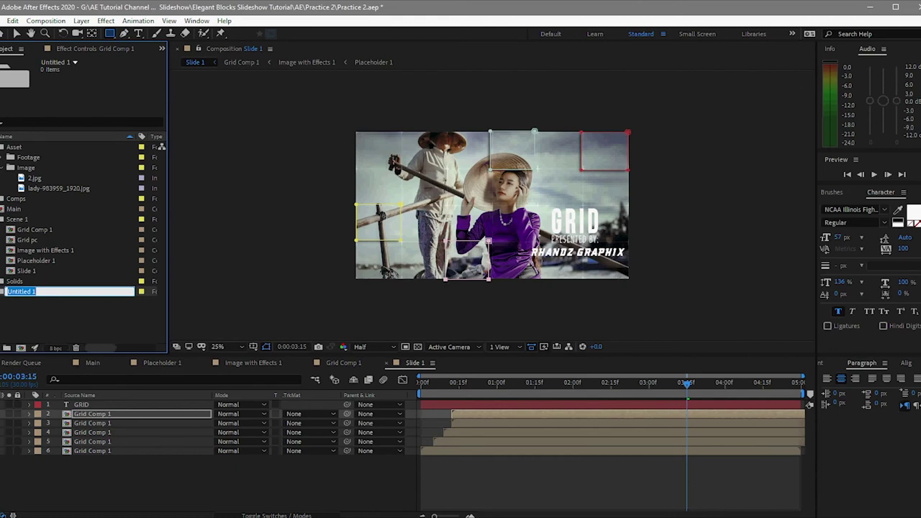
pyautogui.write('Scene')
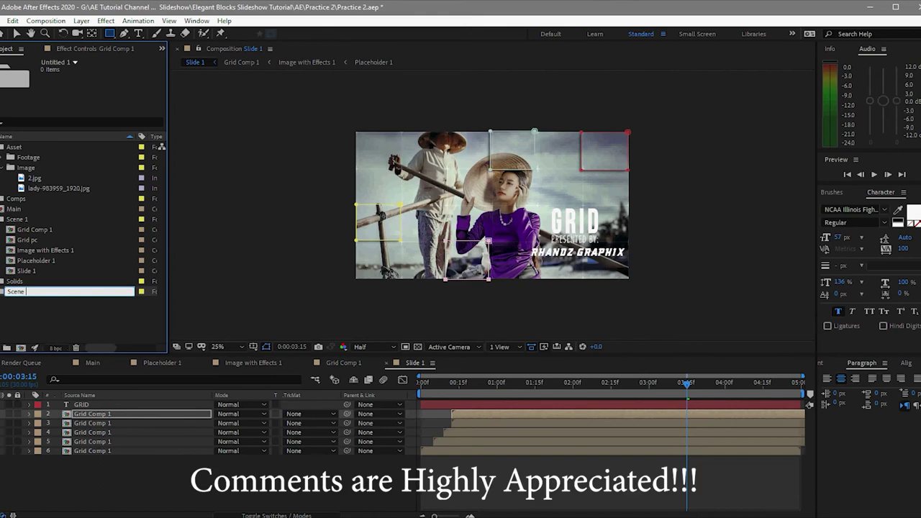
pyautogui.write(' 2')
pyautogui.click(72, 324)
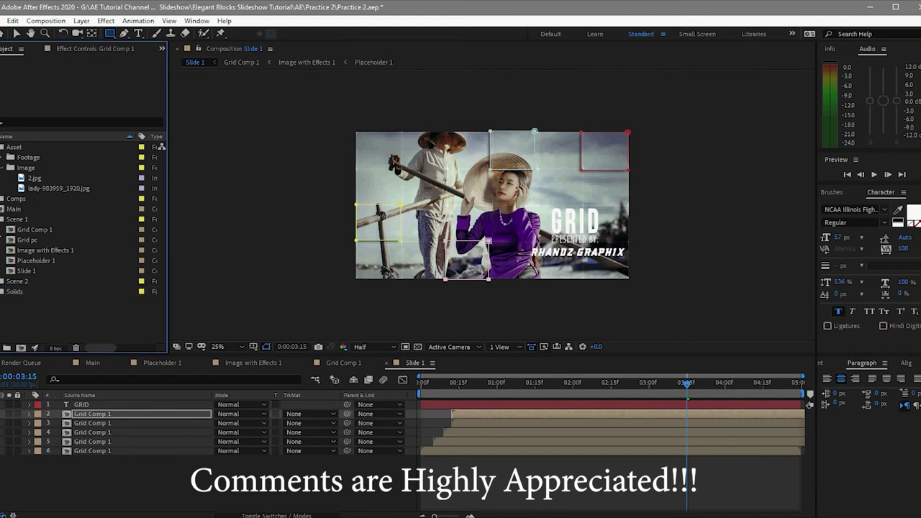
# - Duplicate the five compositions in the Scene 1 folder and move the copies into the Scene 2 folder
pyautogui.moveTo(3, 225); pyautogui.dragTo(27, 271)
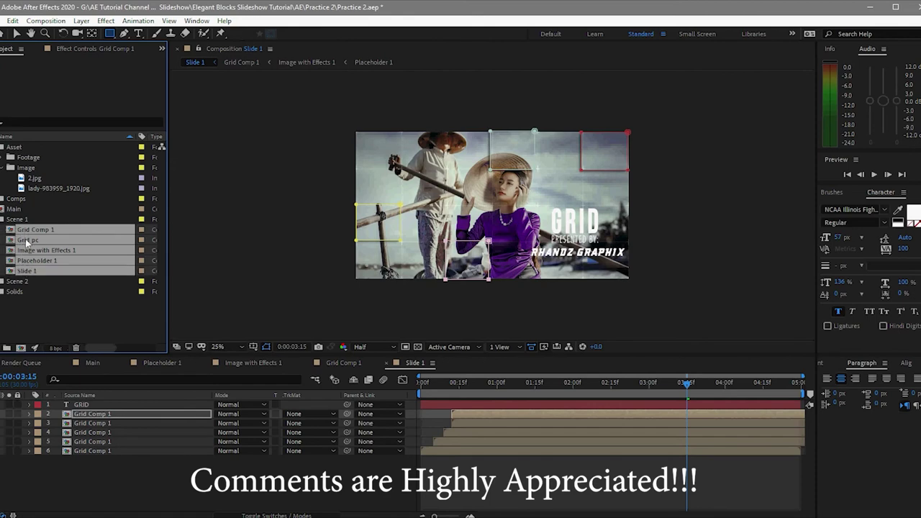
pyautogui.click(12, 20)
pyautogui.click(65, 159)
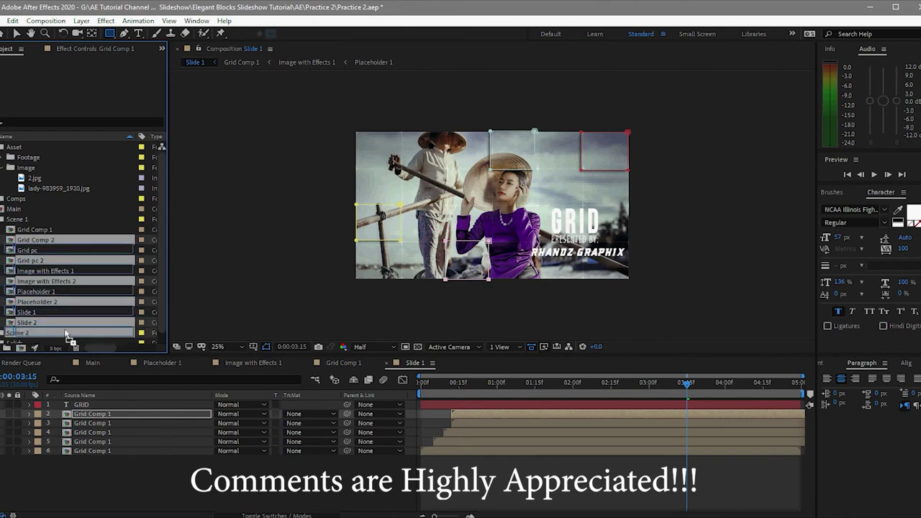
pyautogui.press('Delete')
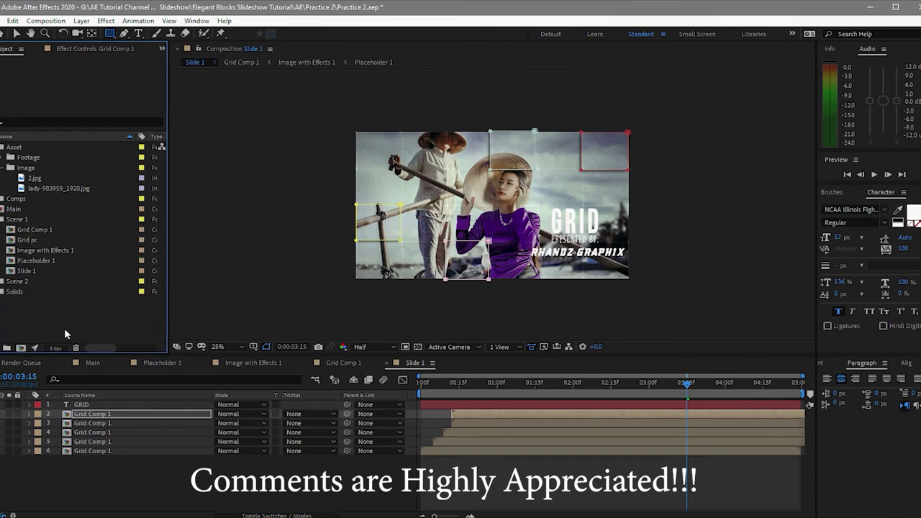
# - Close the open Placeholder 1, Image with Effects 1, Grid Comp 1 and Slide 1 timelines, leaving Main open
pyautogui.click(127, 367)
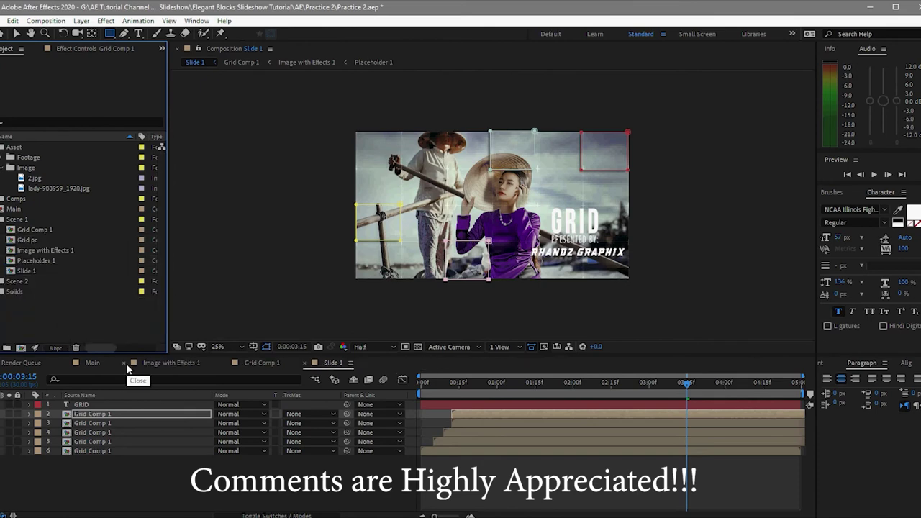
pyautogui.click(125, 363)
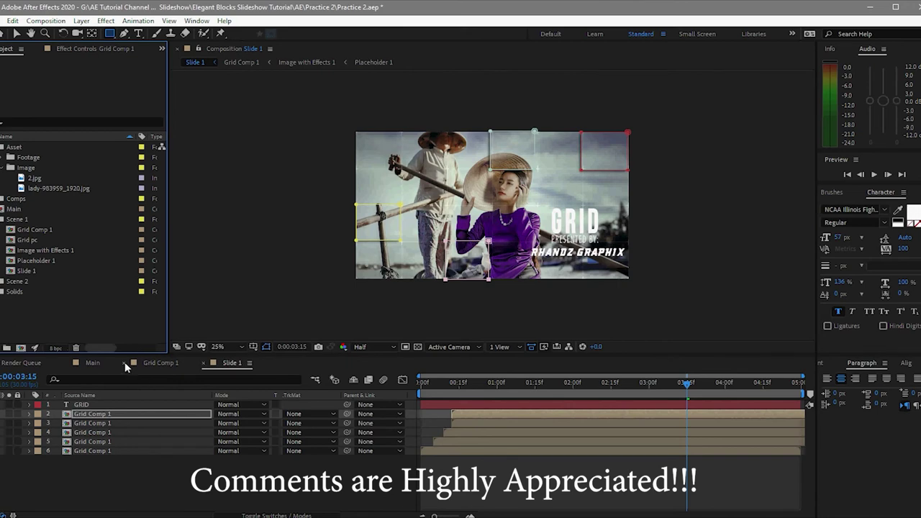
pyautogui.click(125, 363)
pyautogui.click(125, 363)
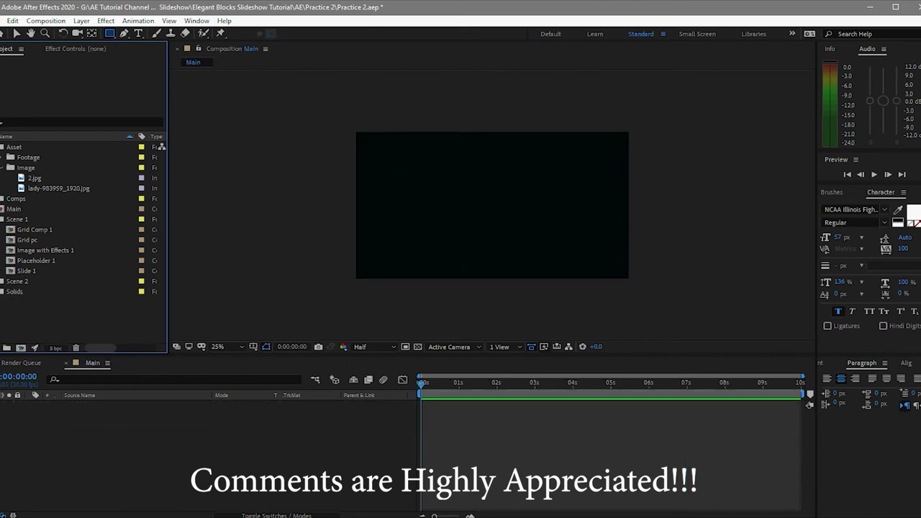
# - Collapse the Scene 1 folder, expand Scene 2, and open the Placeholder 2 and Grid Comp 2 compositions
pyautogui.click(3, 219)
pyautogui.click(3, 230)
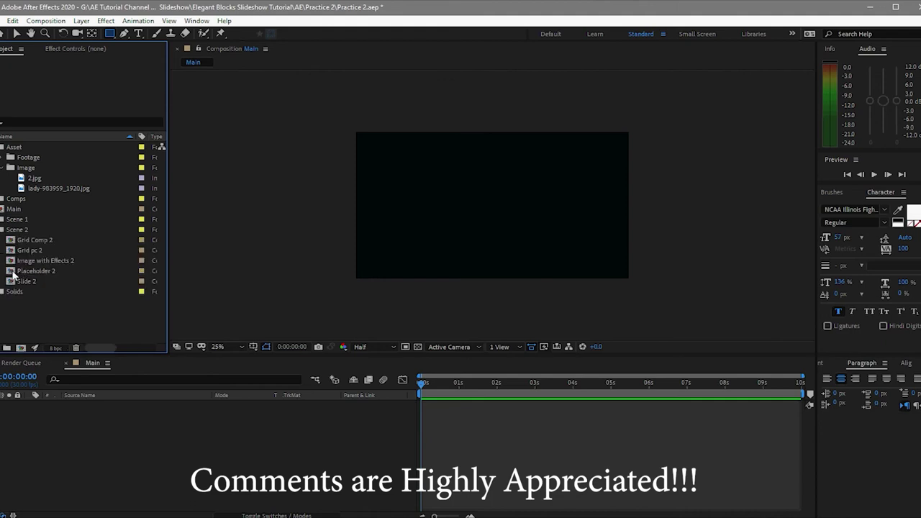
pyautogui.doubleClick(13, 273)
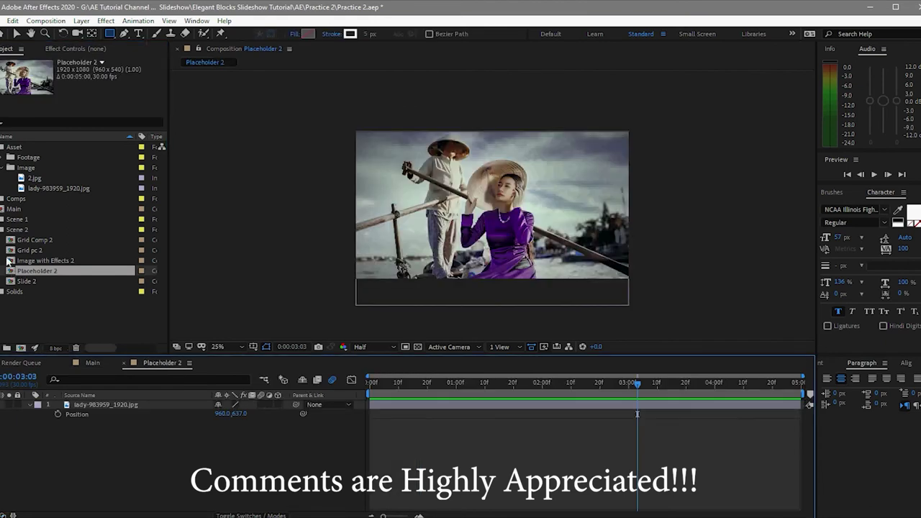
pyautogui.doubleClick(13, 241)
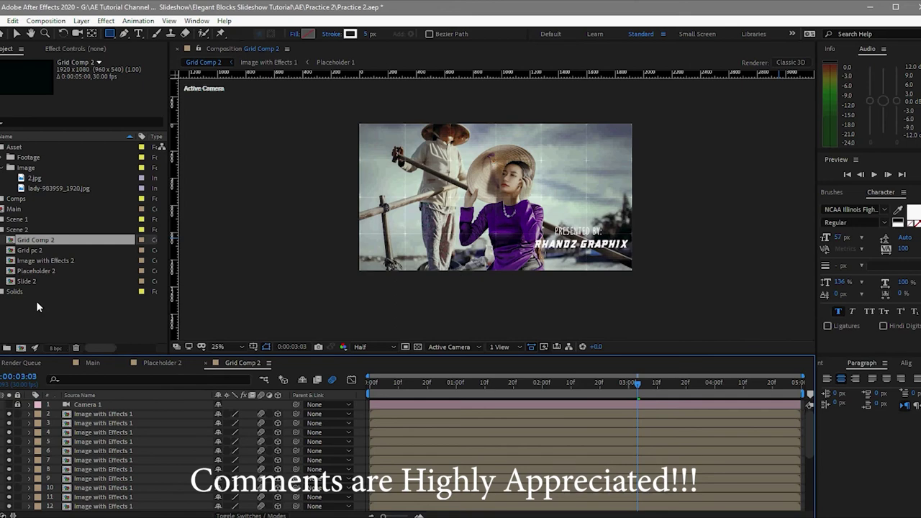
# - Open Image with Effects 2 and hide both of its text layers
pyautogui.doubleClick(28, 262)
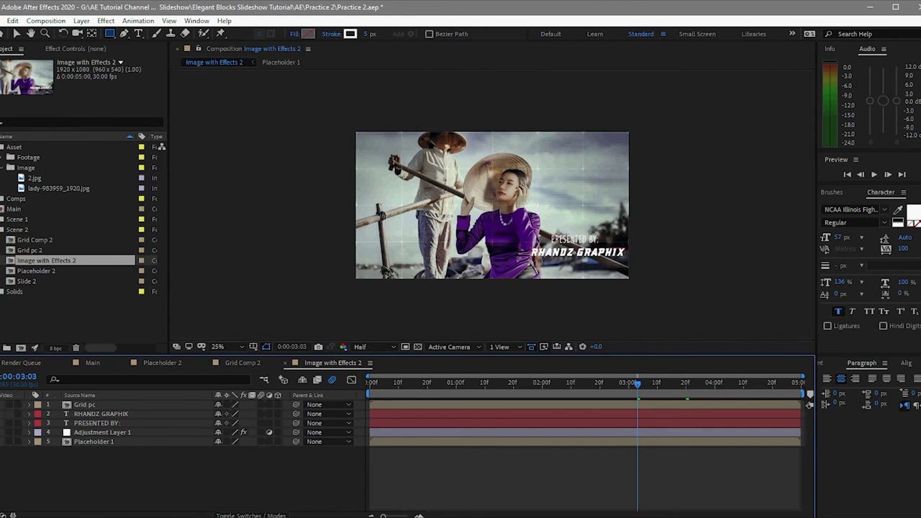
pyautogui.moveTo(9, 413); pyautogui.dragTo(9, 423)
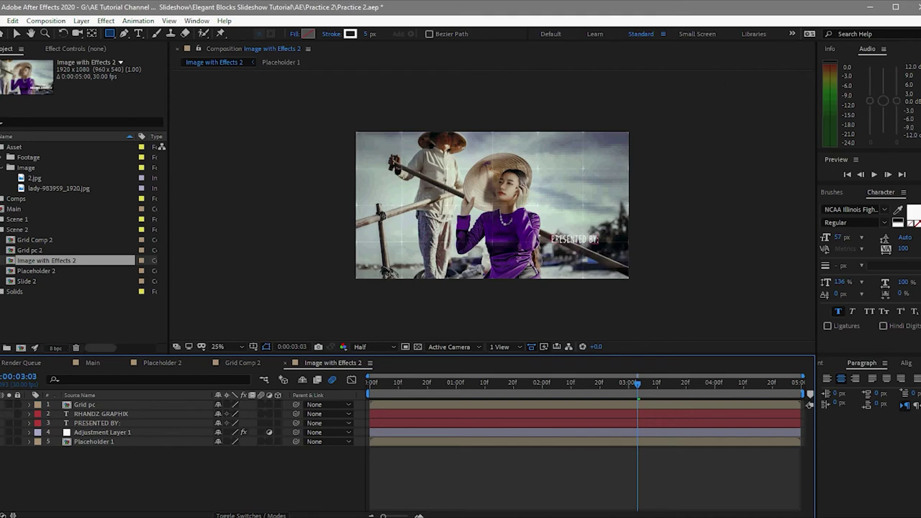
# - Delete the lady-983959_1920.jpg layer from the Placeholder 2 composition
pyautogui.click(141, 367)
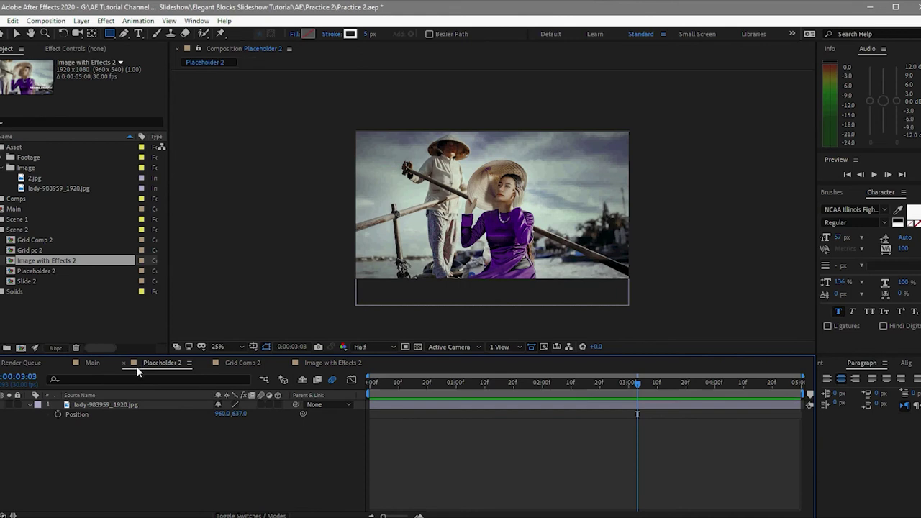
pyautogui.click(140, 406)
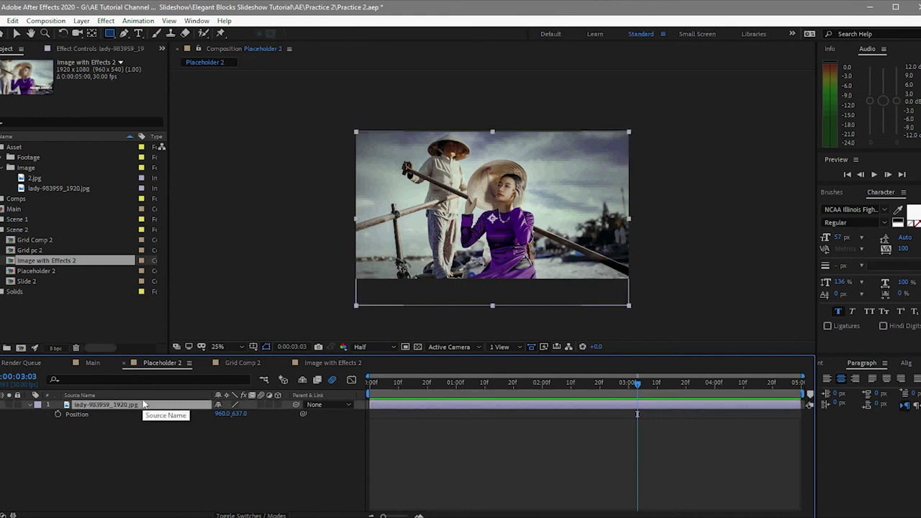
pyautogui.press('Delete')
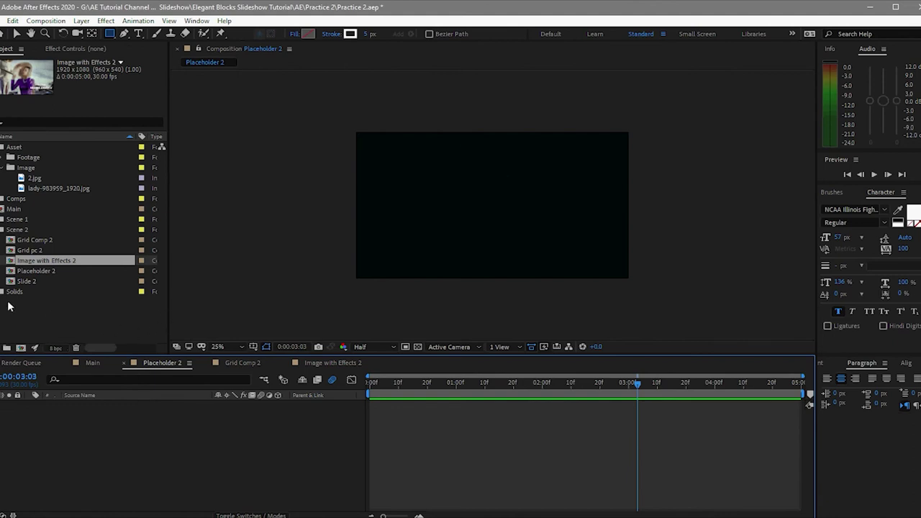
# - Add 2.jpg to the Placeholder 2 timeline and set its Position to 960, 637
pyautogui.click(45, 178)
pyautogui.press('Return')
pyautogui.moveTo(45, 177); pyautogui.dragTo(189, 437)
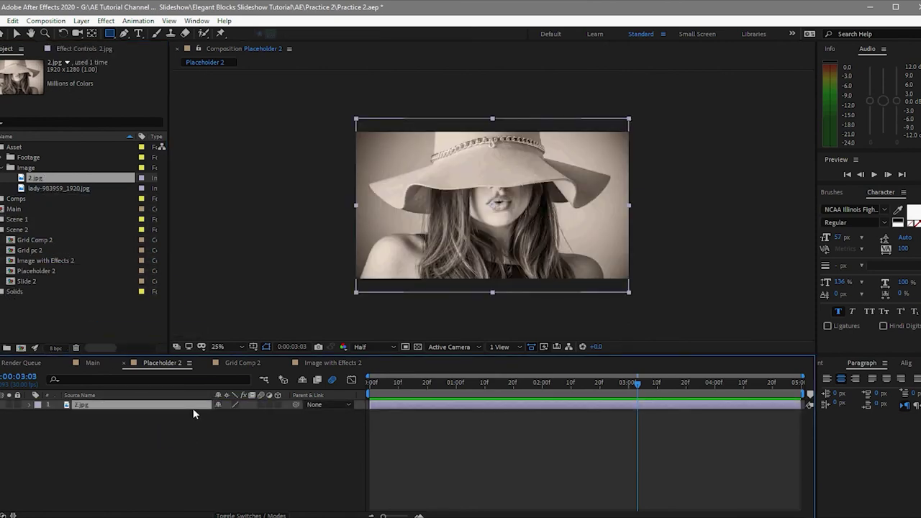
pyautogui.press('p')
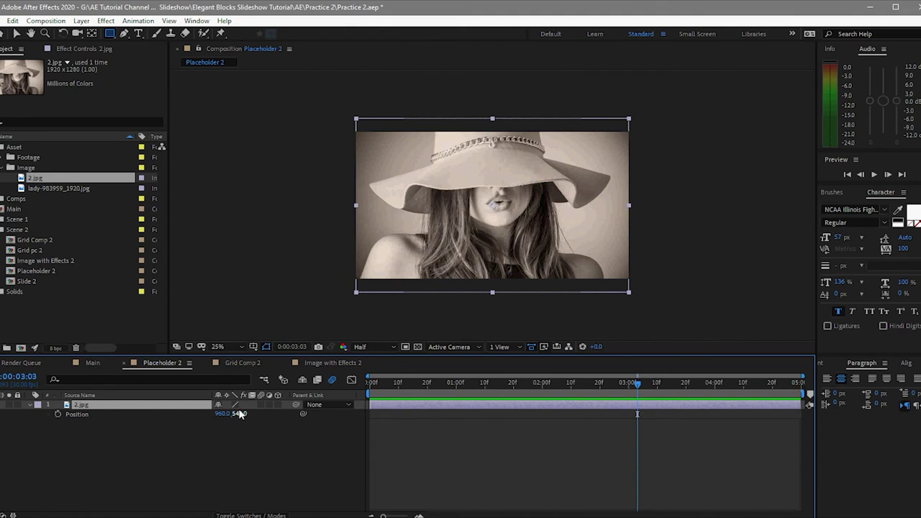
pyautogui.moveTo(239, 414); pyautogui.dragTo(273, 436)
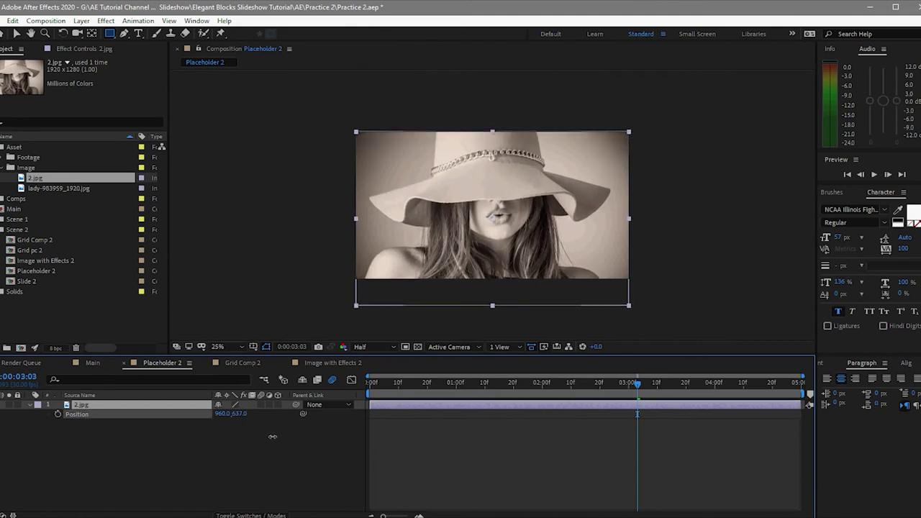
# - Replace the Placeholder 1 layer in Image with Effects 2 with the Placeholder 2 composition
pyautogui.click(227, 366)
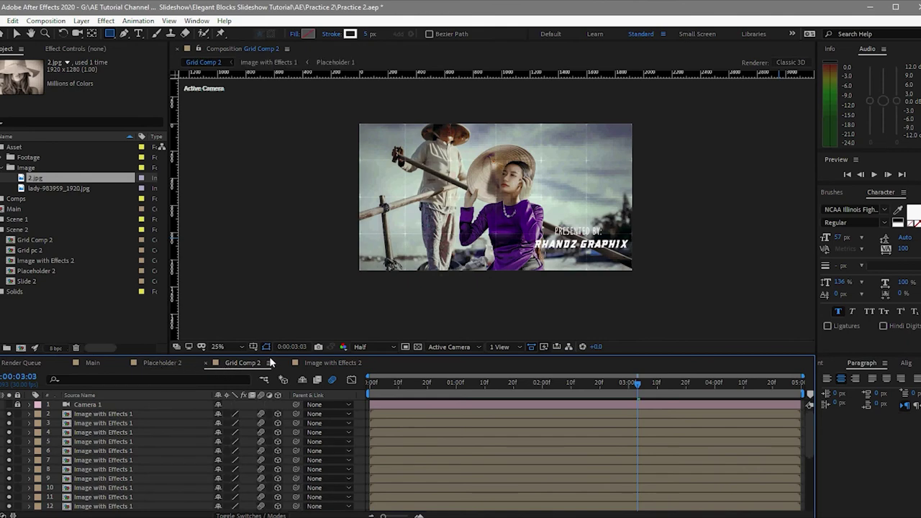
pyautogui.click(310, 362)
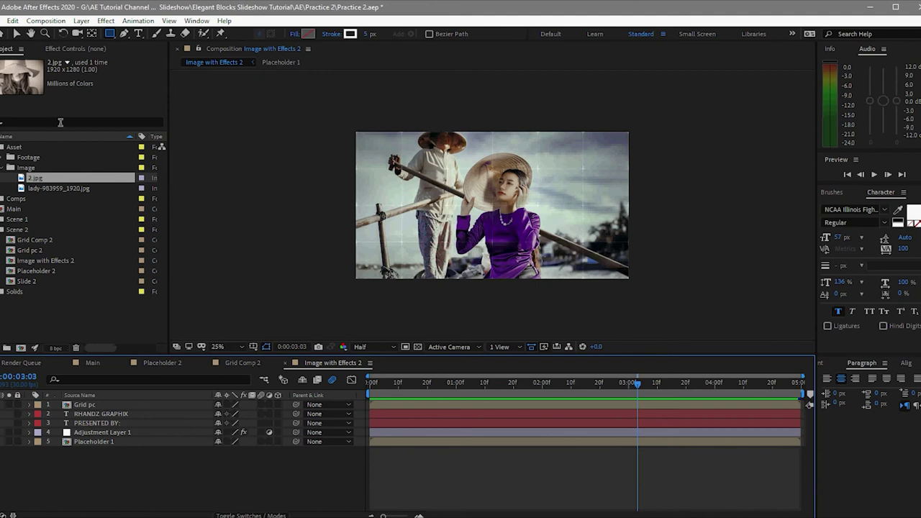
pyautogui.click(158, 443)
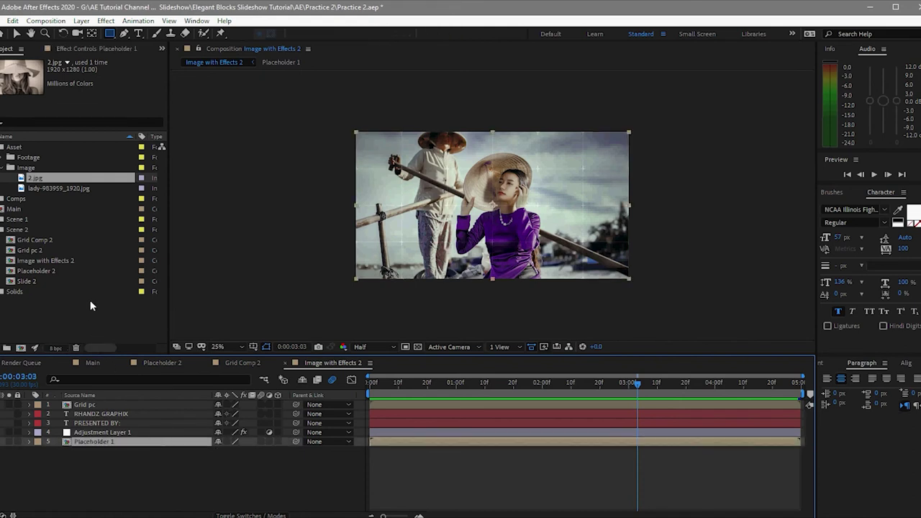
pyautogui.click(80, 272)
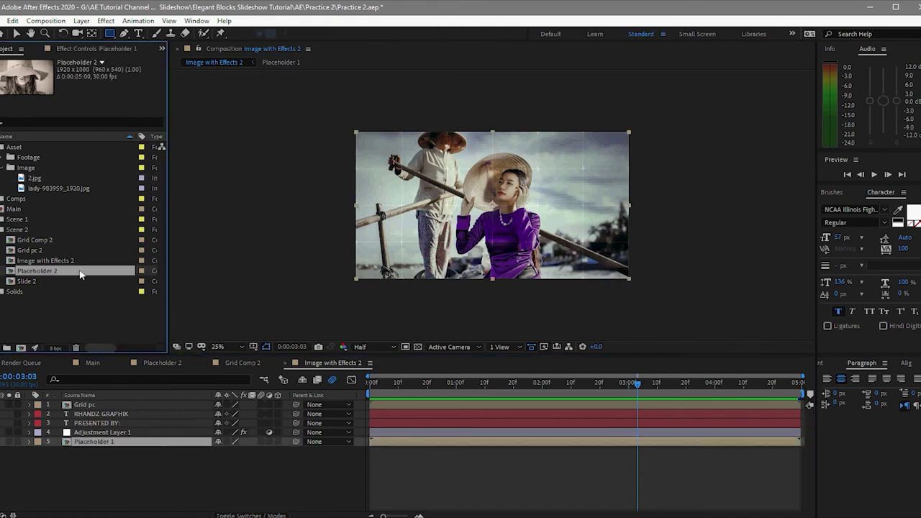
pyautogui.moveTo(81, 274); pyautogui.dragTo(113, 446)
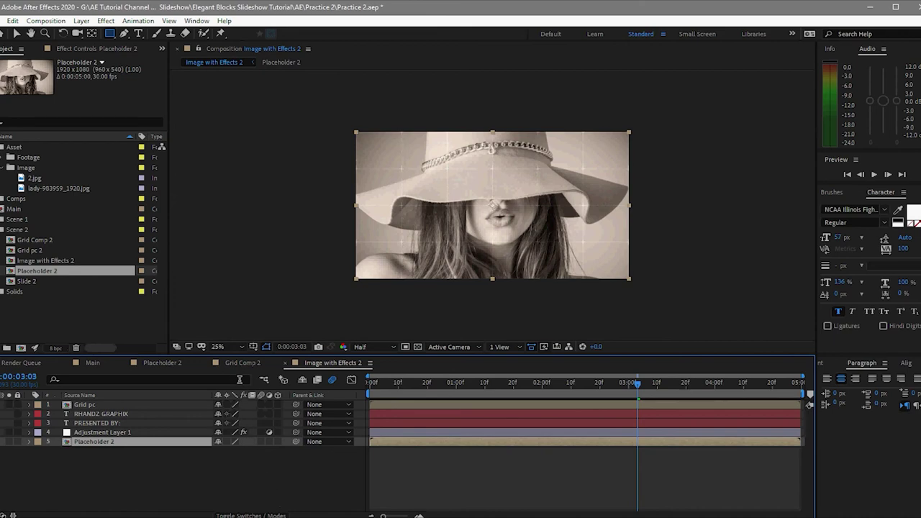
# - Solo only the first Image with Effects 1 layer in Grid Comp 2 to check its grid cell, and clear the solo switches
pyautogui.click(232, 365)
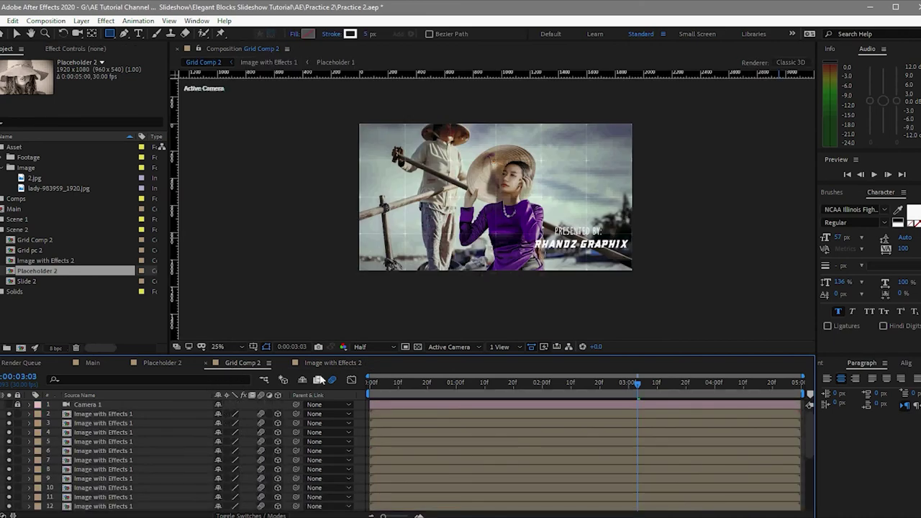
pyautogui.click(339, 362)
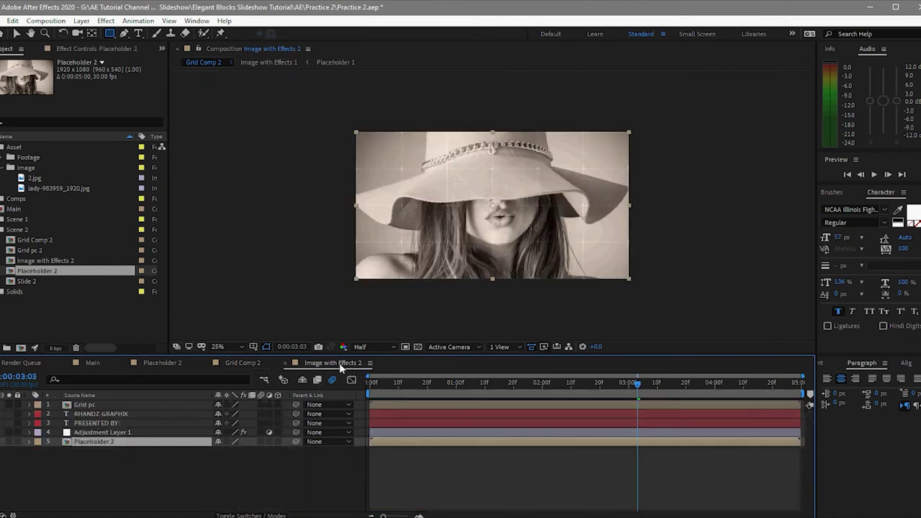
pyautogui.click(227, 364)
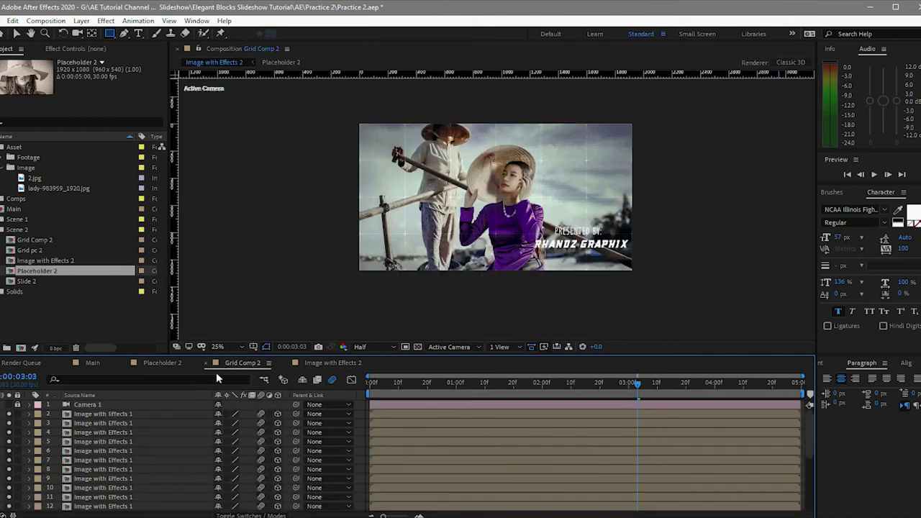
pyautogui.click(139, 414)
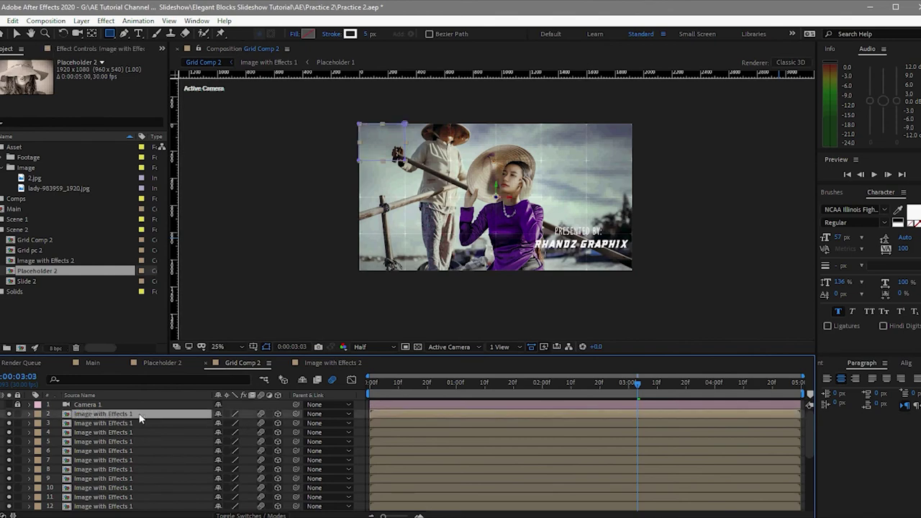
pyautogui.click(8, 414)
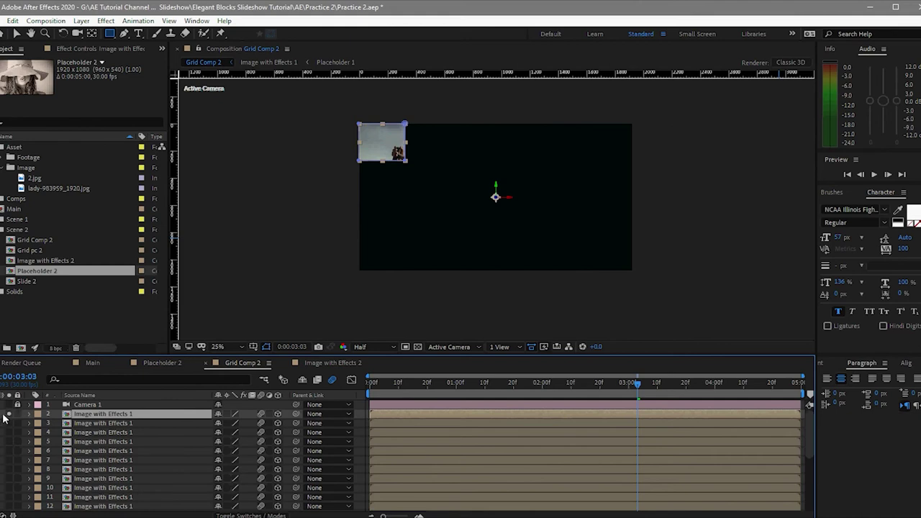
pyautogui.click(7, 414)
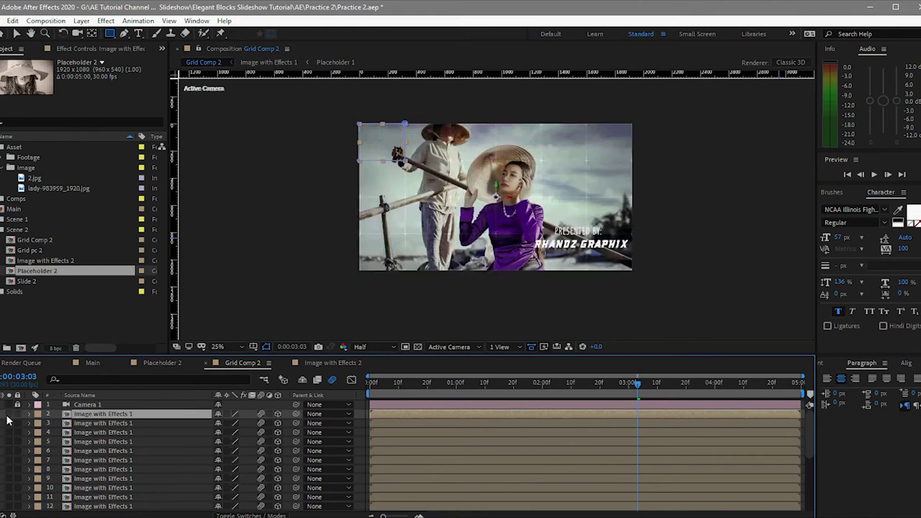
# - Replace layers 2 through 6 in Grid Comp 2 with the Image with Effects 2 composition
pyautogui.scroll(-4, 23, 446)
pyautogui.scroll(-3, 22, 458)
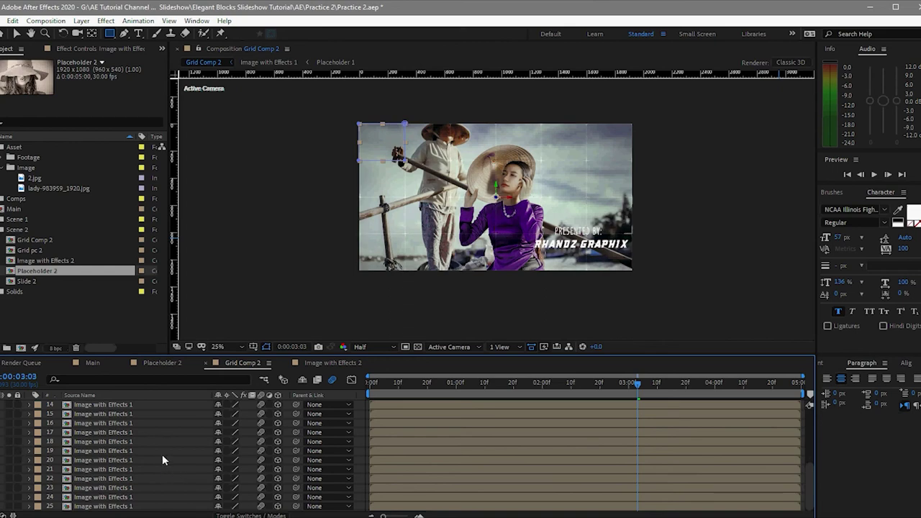
pyautogui.scroll(8, 156, 459)
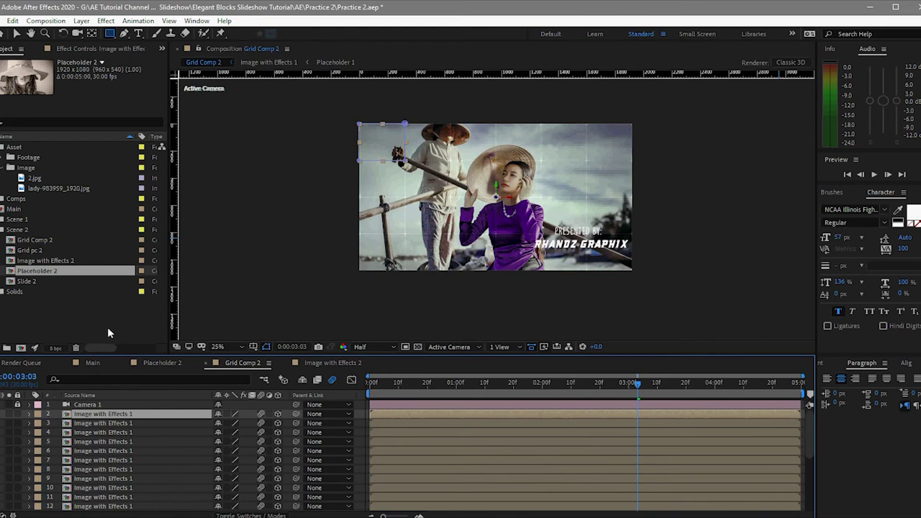
pyautogui.click(86, 261)
pyautogui.moveTo(85, 261); pyautogui.dragTo(124, 416)
pyautogui.click(119, 423)
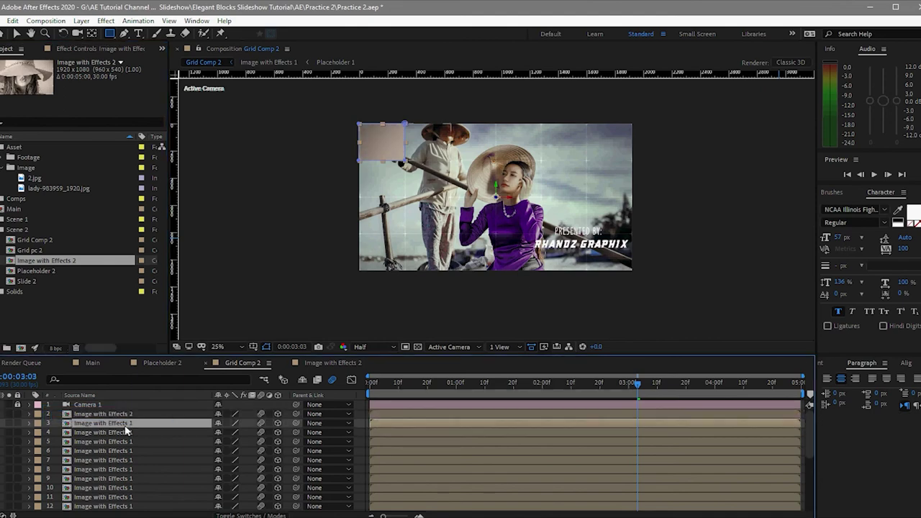
pyautogui.moveTo(56, 264); pyautogui.dragTo(100, 426)
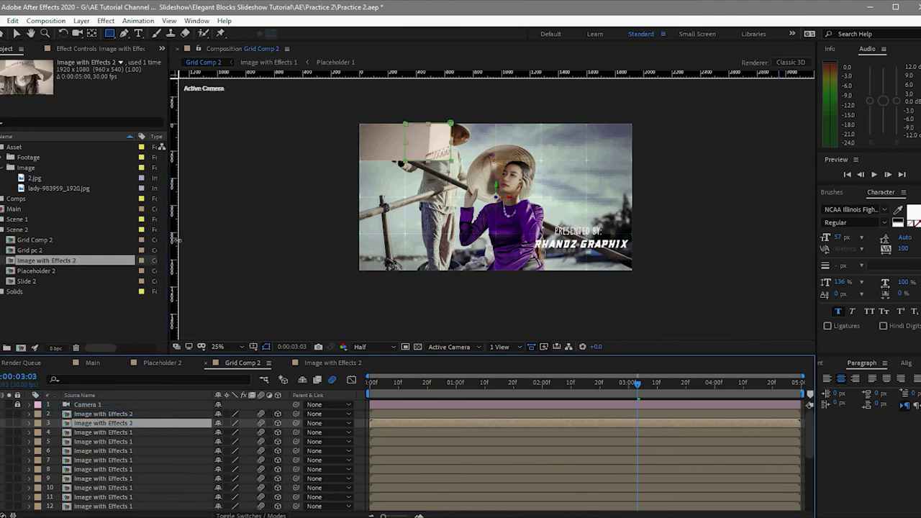
pyautogui.click(89, 433)
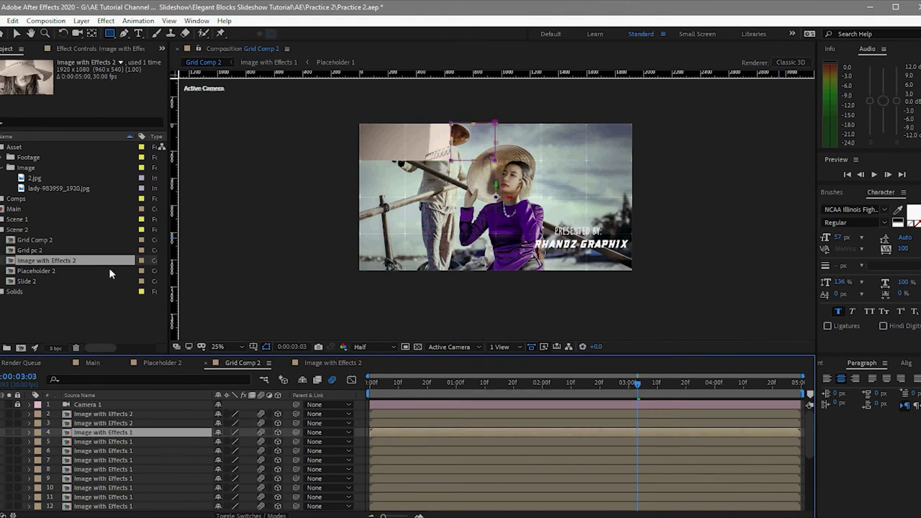
pyautogui.moveTo(101, 264); pyautogui.dragTo(144, 436)
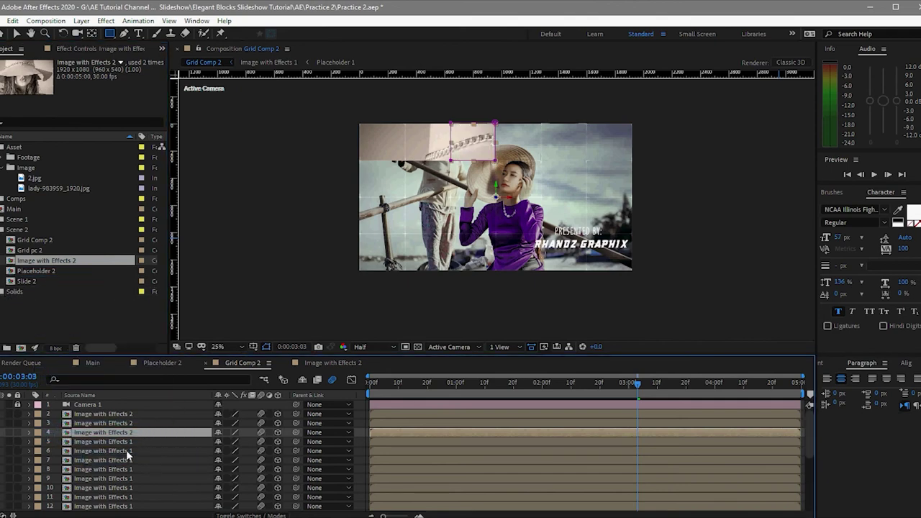
pyautogui.click(125, 443)
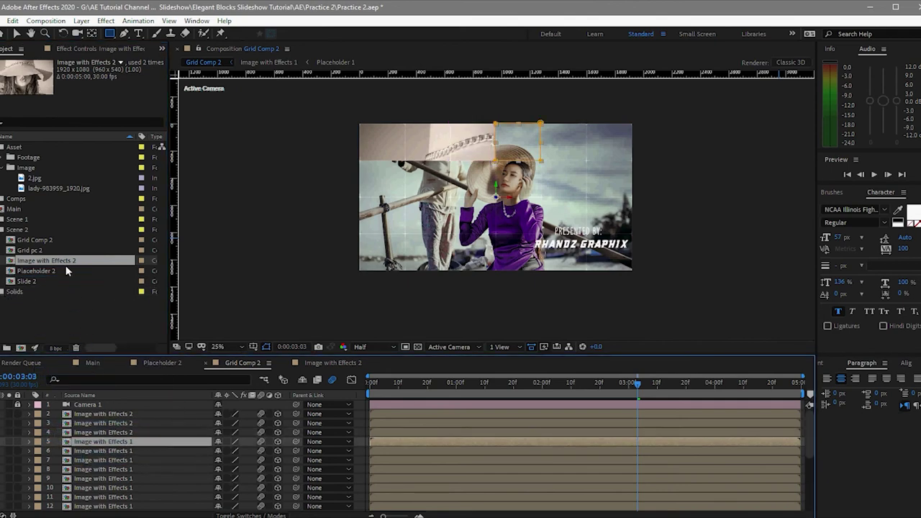
pyautogui.moveTo(63, 265); pyautogui.dragTo(111, 444)
pyautogui.click(108, 450)
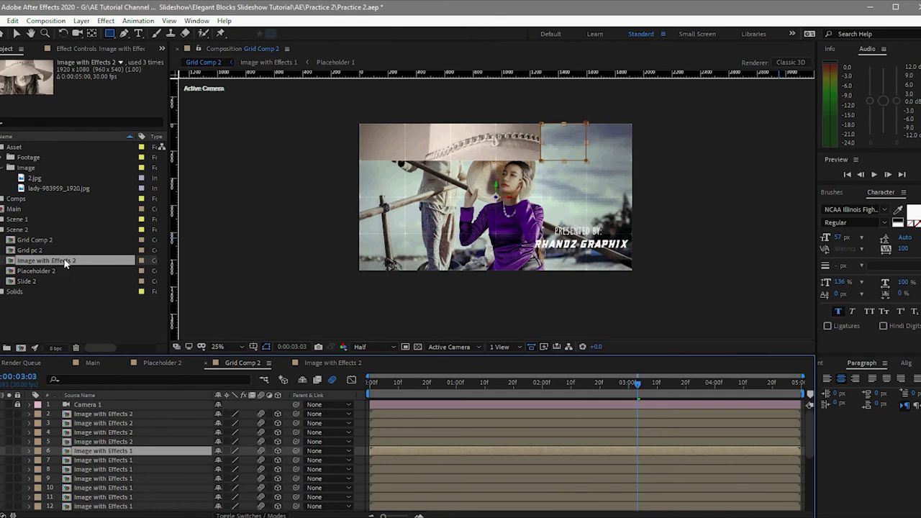
pyautogui.moveTo(65, 264); pyautogui.dragTo(111, 451)
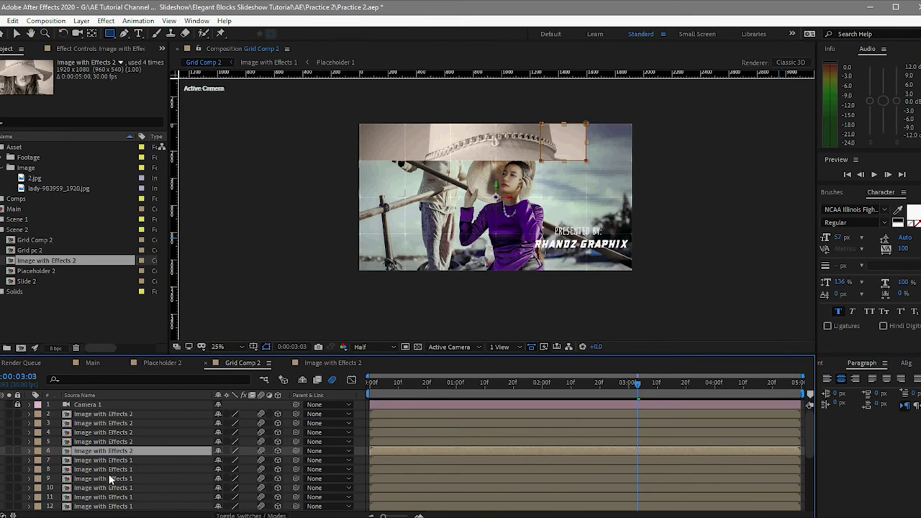
# - Replace the remaining Image with Effects 1 layers in Grid Comp 2, layers 7 through 25, with Image with Effects 2
pyautogui.click(105, 466)
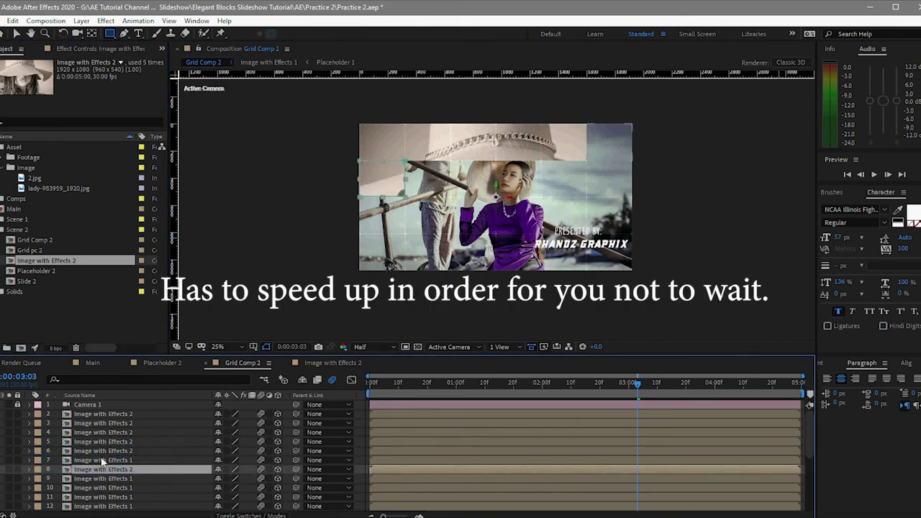
pyautogui.click(74, 269)
pyautogui.click(44, 261)
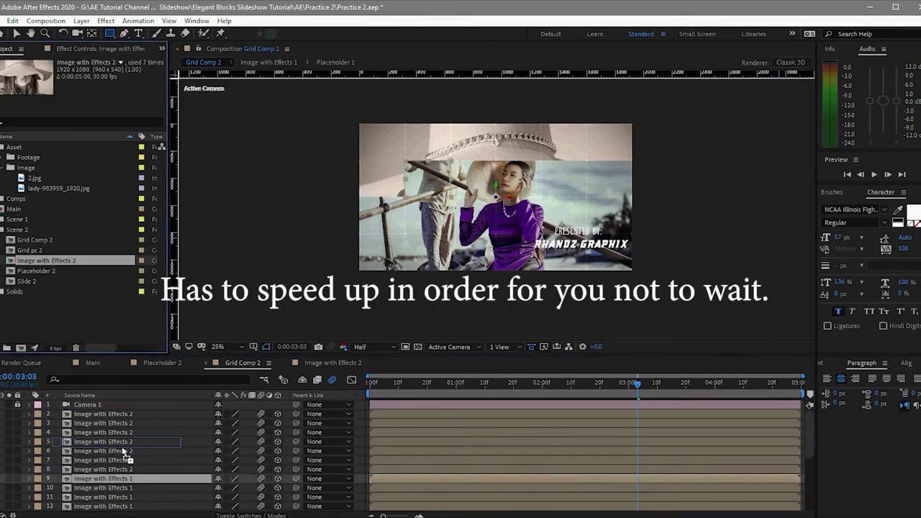
pyautogui.scroll(-5, 216, 453)
pyautogui.moveTo(62, 265); pyautogui.dragTo(108, 493)
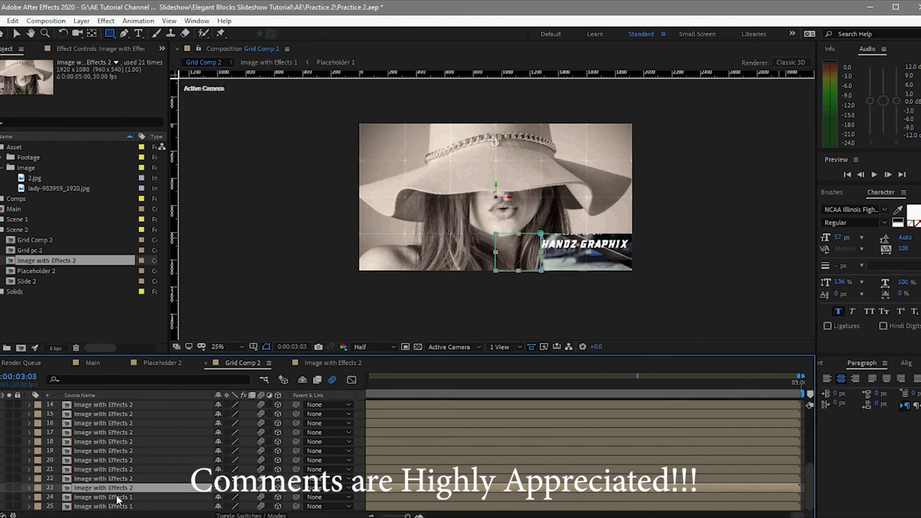
pyautogui.click(116, 496)
pyautogui.moveTo(59, 262); pyautogui.dragTo(128, 497)
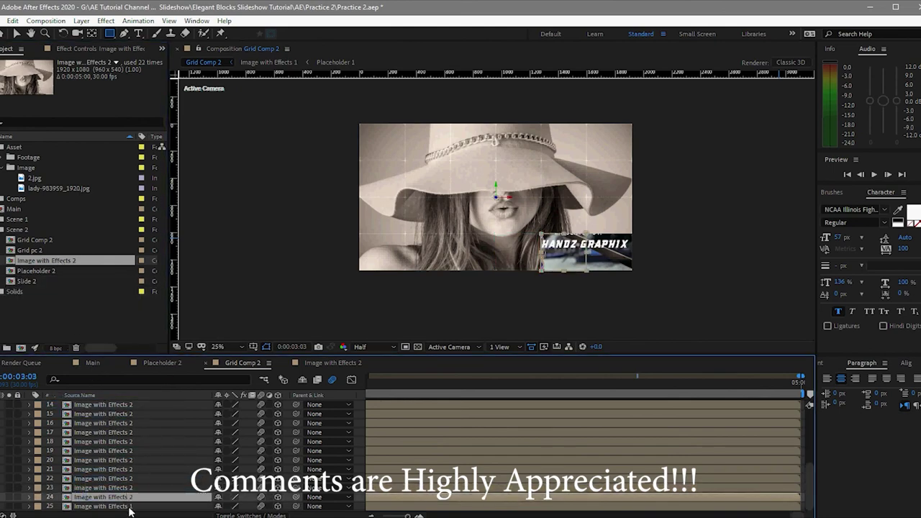
pyautogui.click(126, 506)
pyautogui.moveTo(65, 265); pyautogui.dragTo(139, 507)
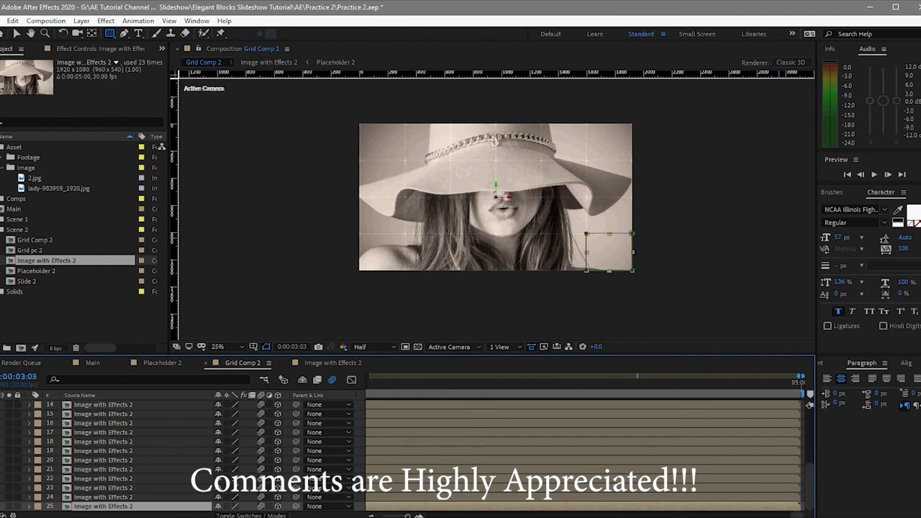
# - Save the project and play a preview
pyautogui.click(3, 20)
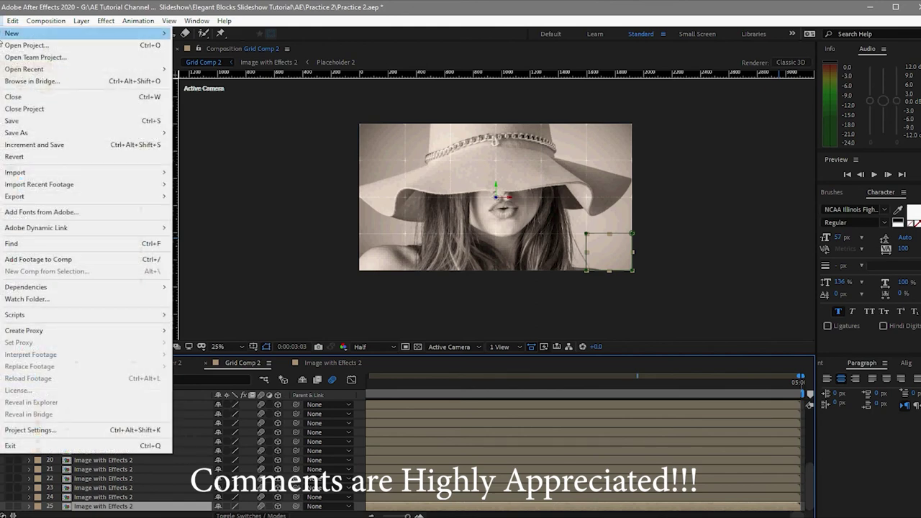
pyautogui.click(12, 122)
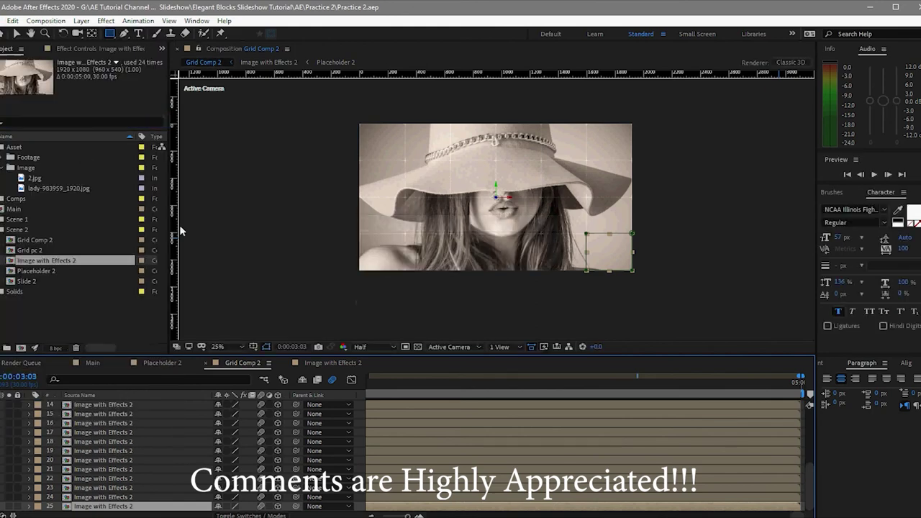
pyautogui.click(873, 175)
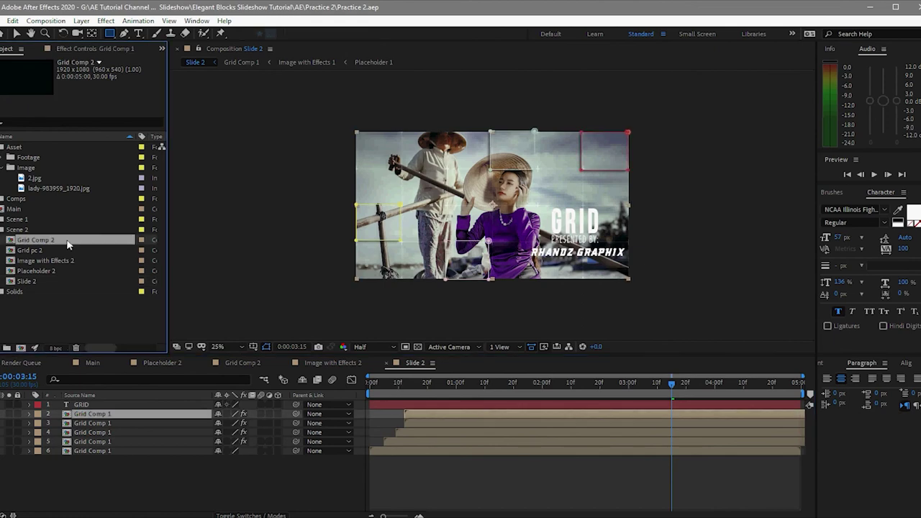
# - Replace all five Grid Comp 1 layers in Slide 2 with the Grid Comp 2 composition
pyautogui.moveTo(36, 240); pyautogui.dragTo(108, 416)
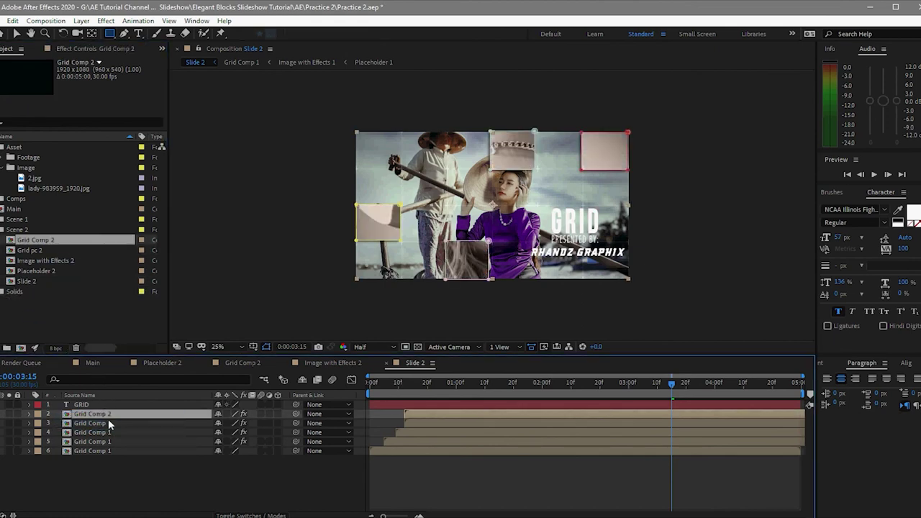
pyautogui.click(113, 430)
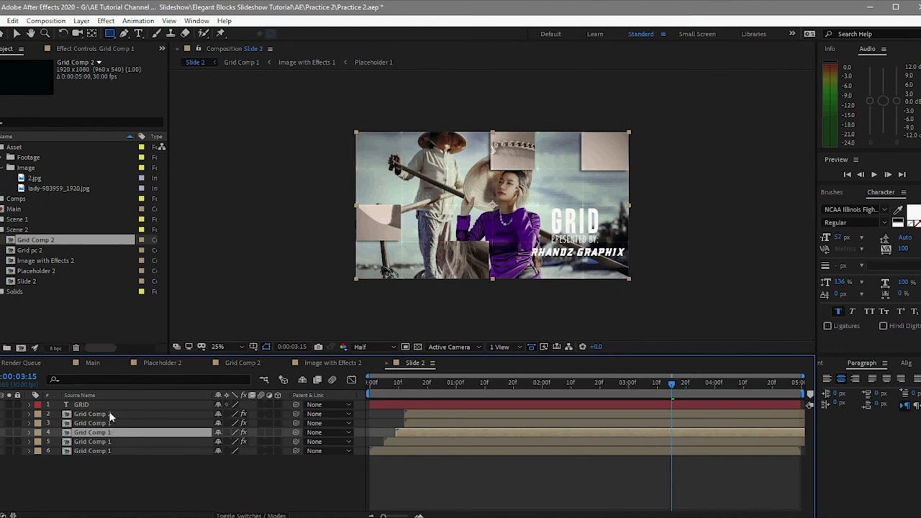
pyautogui.moveTo(55, 240); pyautogui.dragTo(108, 426)
pyautogui.moveTo(59, 246); pyautogui.dragTo(113, 438)
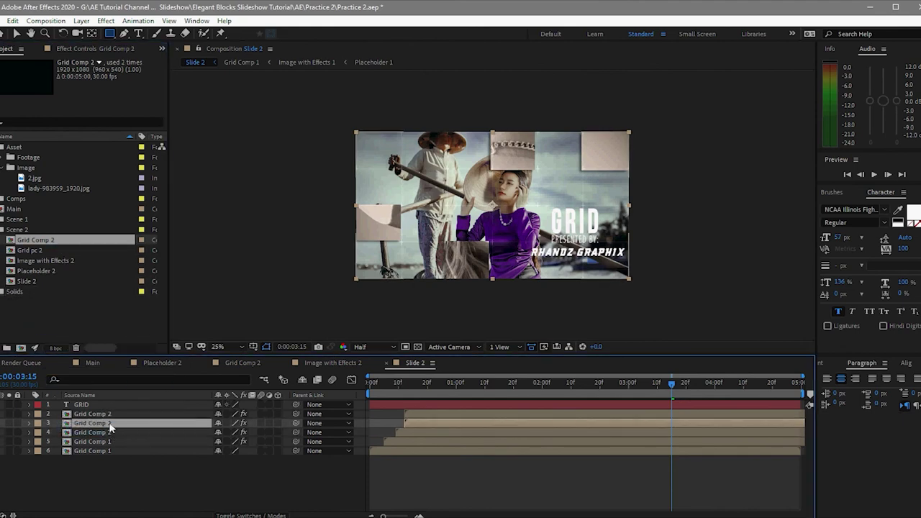
pyautogui.hotkey('ctrl', 'alt', '/')
pyautogui.click(110, 441)
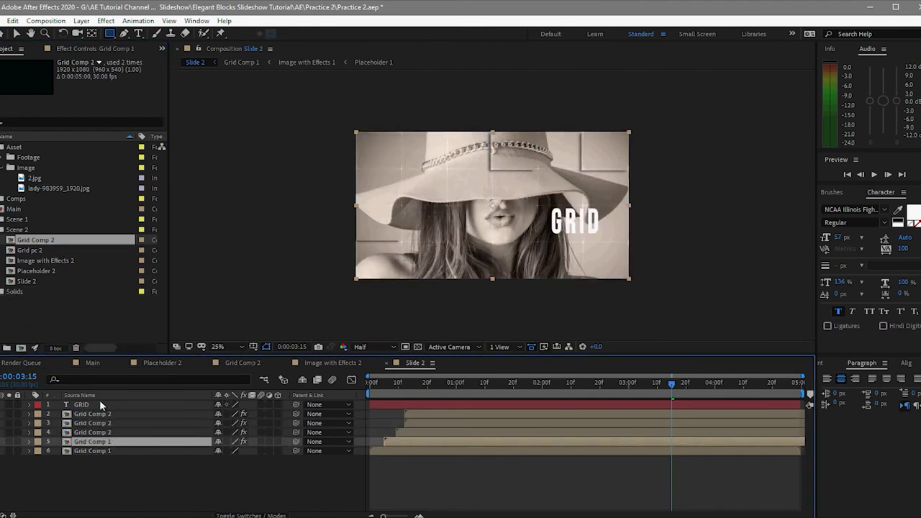
pyautogui.moveTo(46, 244); pyautogui.dragTo(77, 446)
pyautogui.click(95, 451)
pyautogui.hotkey('ctrl', 'alt', '/')
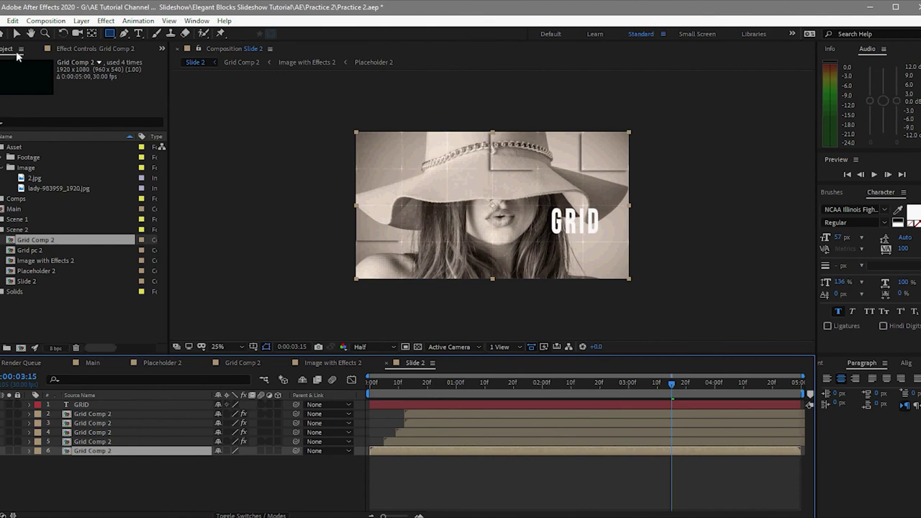
# - Add Light Leak 03.mov from the Footage folder to Slide 2 and send it to the bottom of the layer stack
pyautogui.click(5, 56)
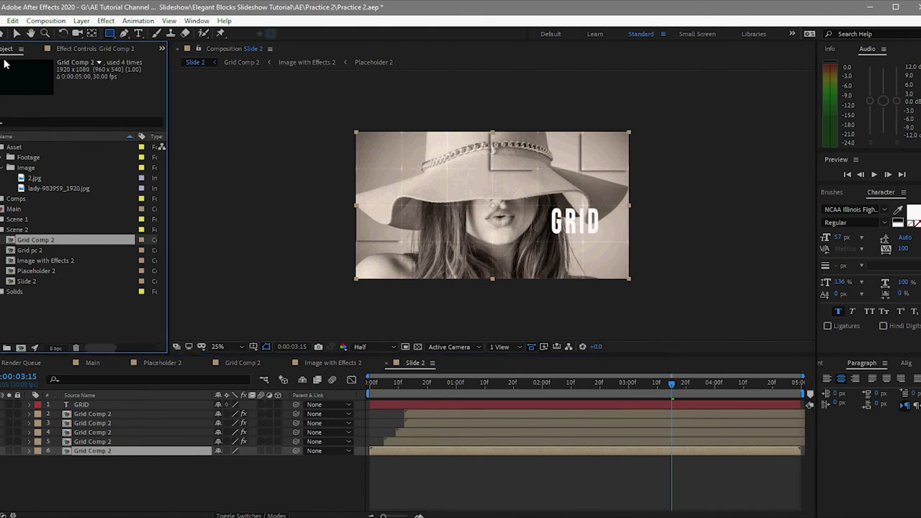
pyautogui.click(2, 158)
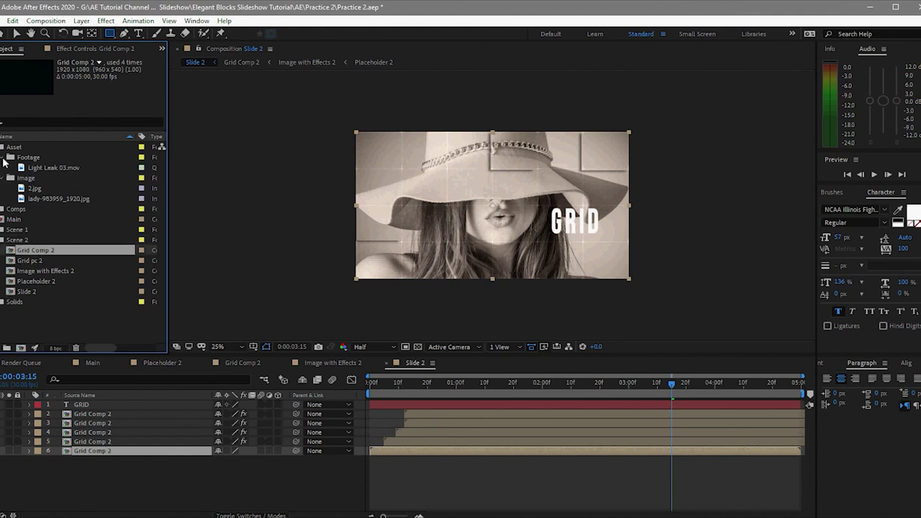
pyautogui.moveTo(34, 168)
pyautogui.mouseDown()
pyautogui.moveTo(92, 413)
pyautogui.moveTo(83, 407)
pyautogui.moveTo(83, 415)
pyautogui.moveTo(66, 397)
pyautogui.moveTo(74, 412)
pyautogui.moveTo(43, 291)
pyautogui.moveTo(26, 165)
pyautogui.mouseUp()
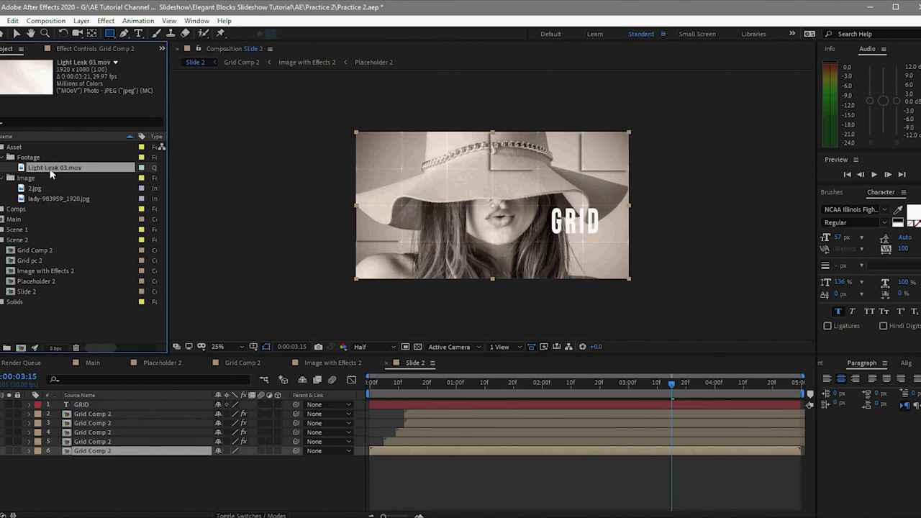
pyautogui.moveTo(50, 173); pyautogui.dragTo(108, 418)
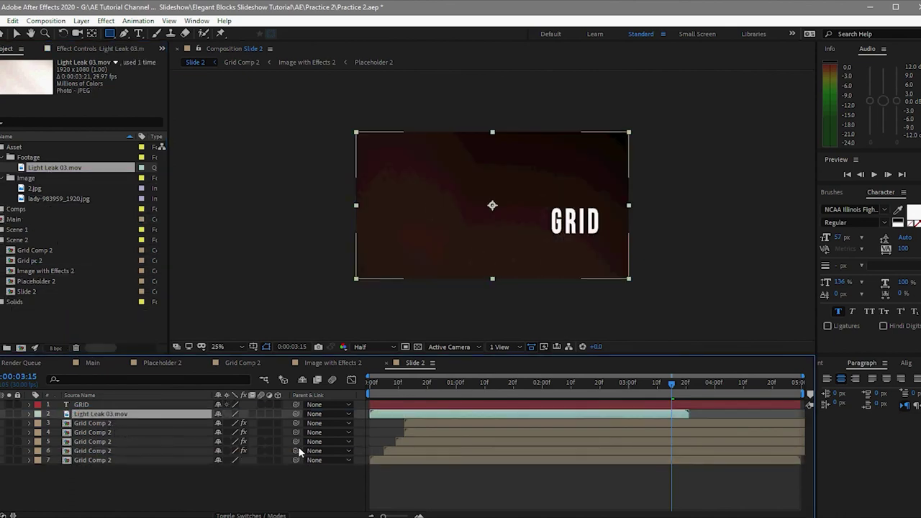
pyautogui.hotkey('ctrl', 'shift', '[')
# - Enable Time Remapping on the Light Leak 03.mov layer and extend the layer and its last keyframe to the composition's end
pyautogui.rightClick(408, 460)
pyautogui.moveTo(496, 224)
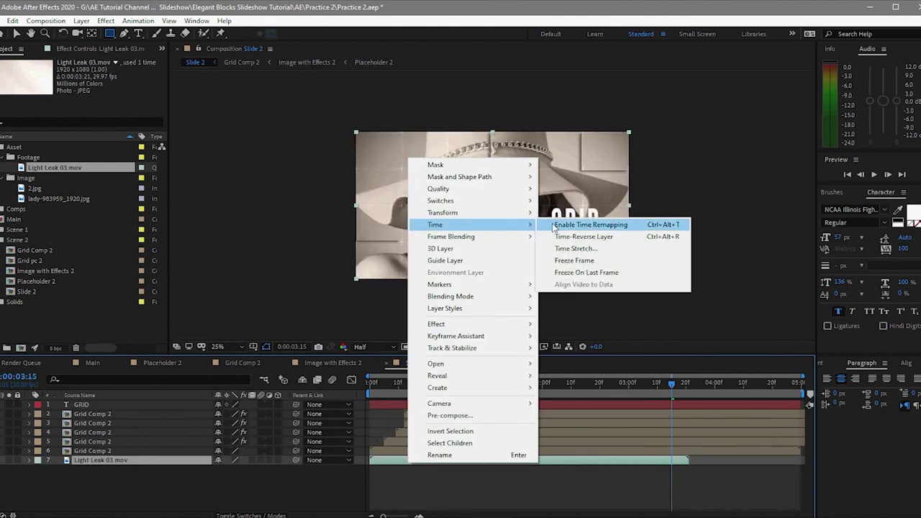
pyautogui.click(554, 226)
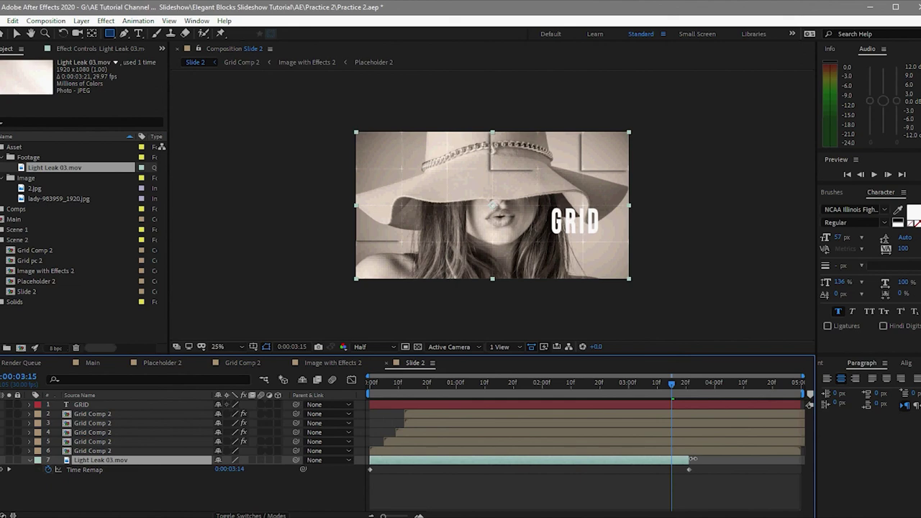
pyautogui.moveTo(692, 459); pyautogui.dragTo(806, 479)
pyautogui.moveTo(689, 471); pyautogui.dragTo(807, 496)
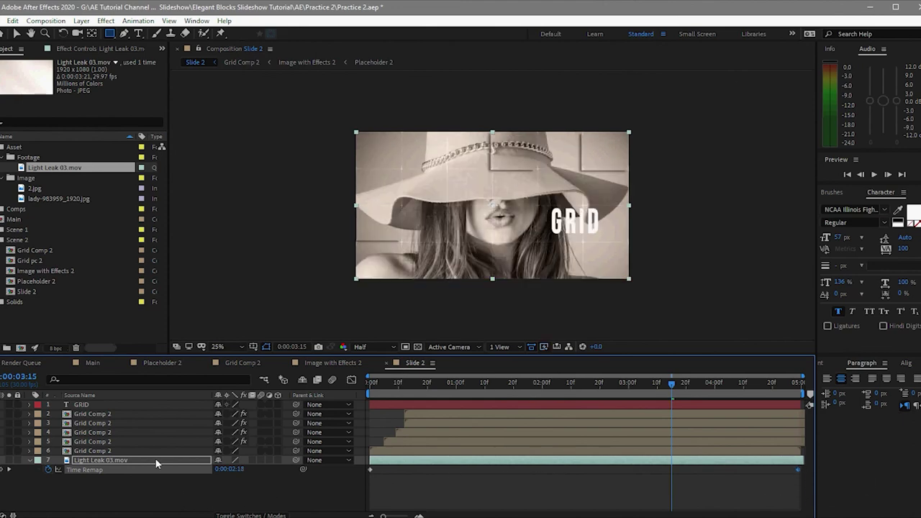
# - Move the Light Leak 03.mov layer directly below the GRID text layer and set its blending mode to Soft Light
pyautogui.moveTo(156, 462); pyautogui.dragTo(156, 416)
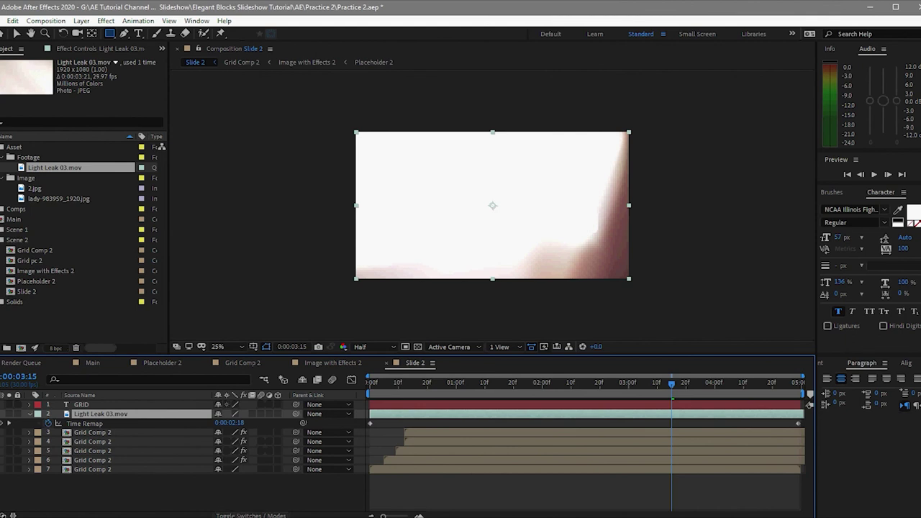
pyautogui.click(264, 516)
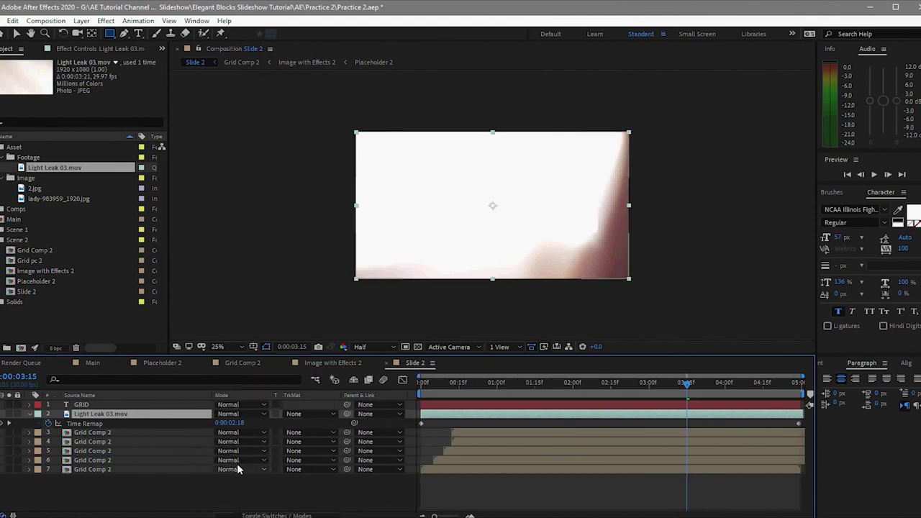
pyautogui.click(261, 414)
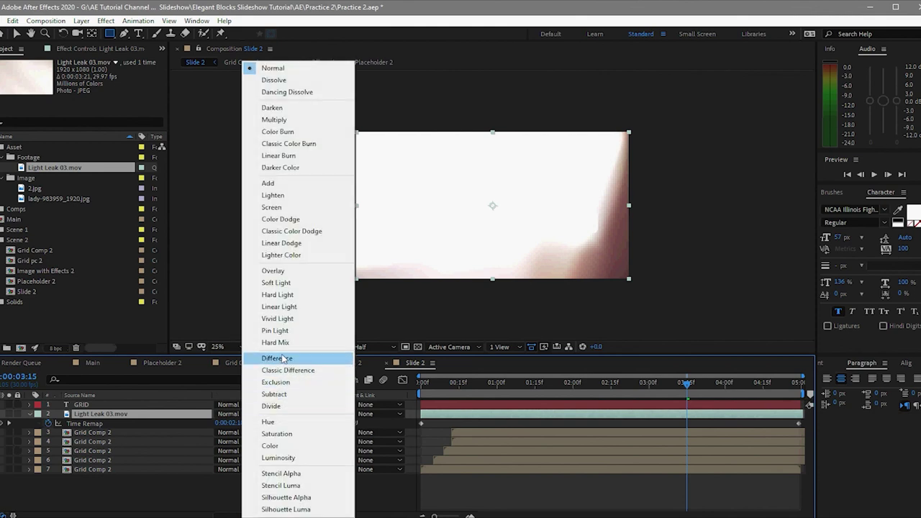
pyautogui.click(276, 283)
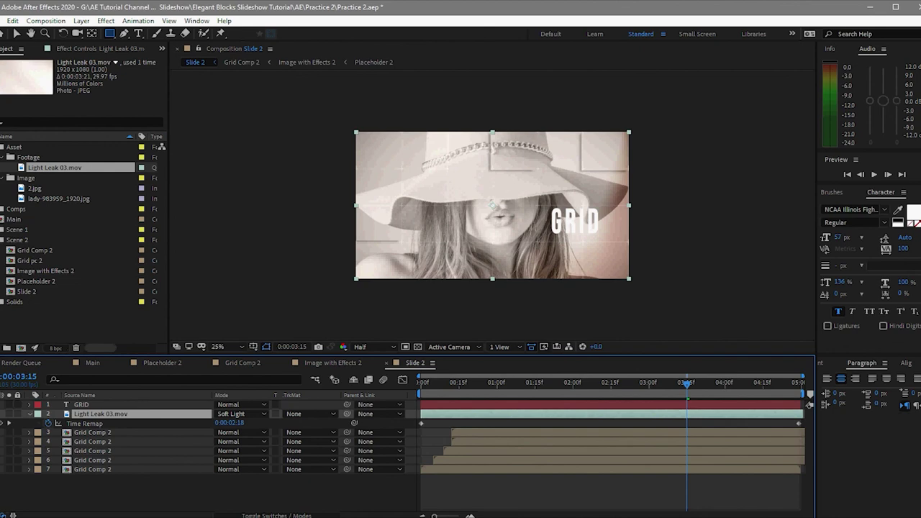
# - Open the Slide 1 composition from Scene 1 and add Light Leak 03.mov directly below the GRID text layer
pyautogui.click(3, 229)
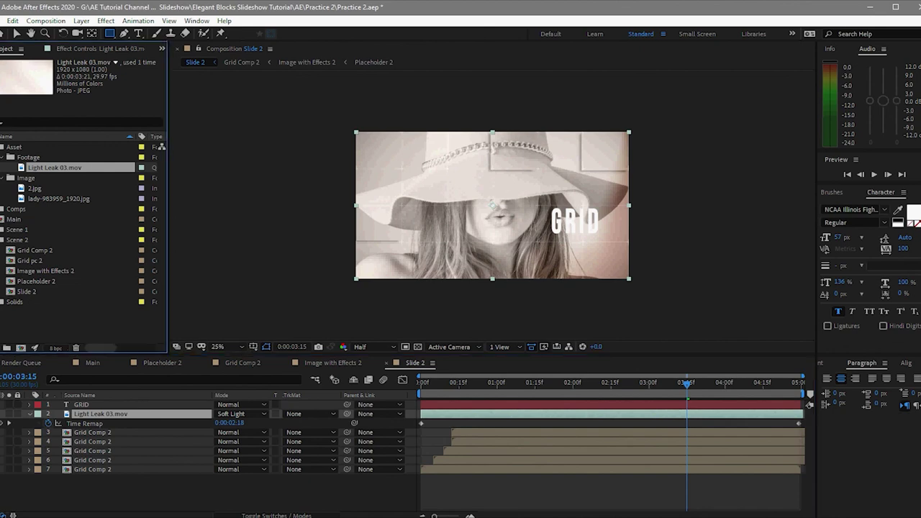
pyautogui.doubleClick(36, 280)
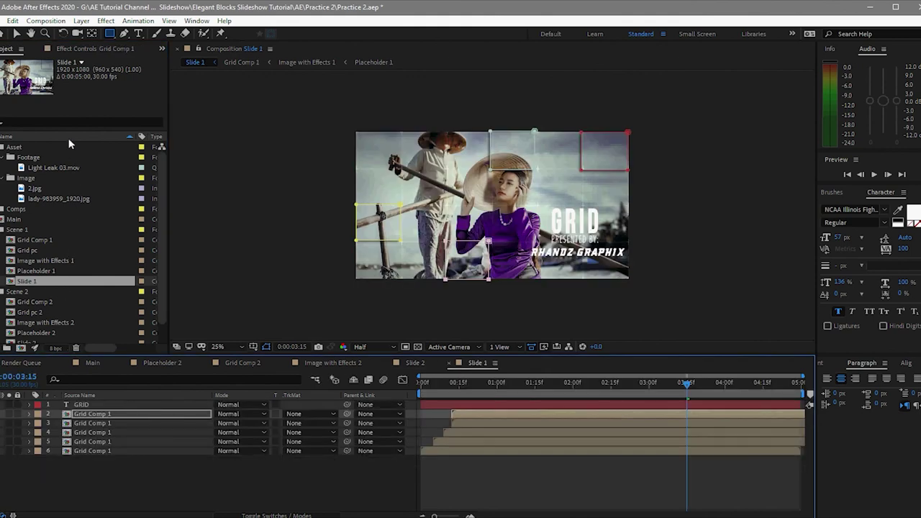
pyautogui.moveTo(39, 168); pyautogui.dragTo(96, 410)
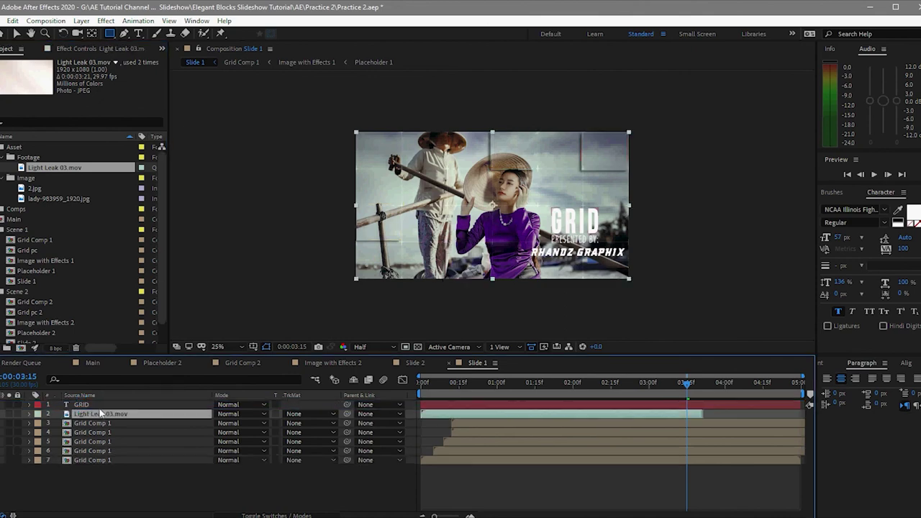
# - Enable Time Remapping on Slide 1's Light Leak 03.mov layer and extend the layer and its last keyframe to the composition's end
pyautogui.rightClick(464, 420)
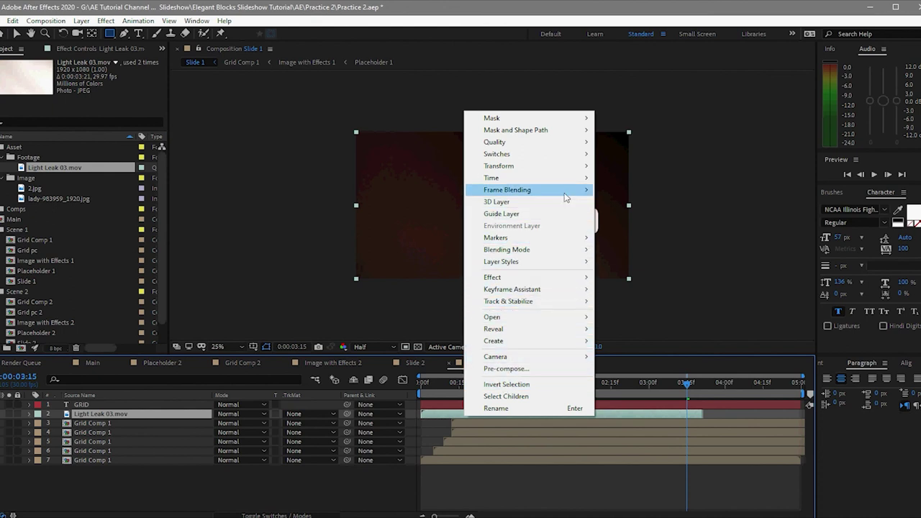
pyautogui.moveTo(570, 179)
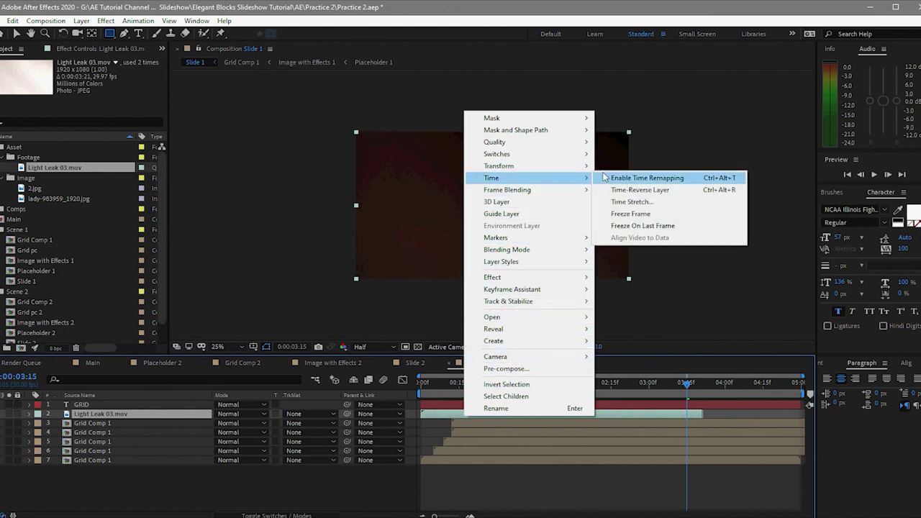
pyautogui.click(604, 177)
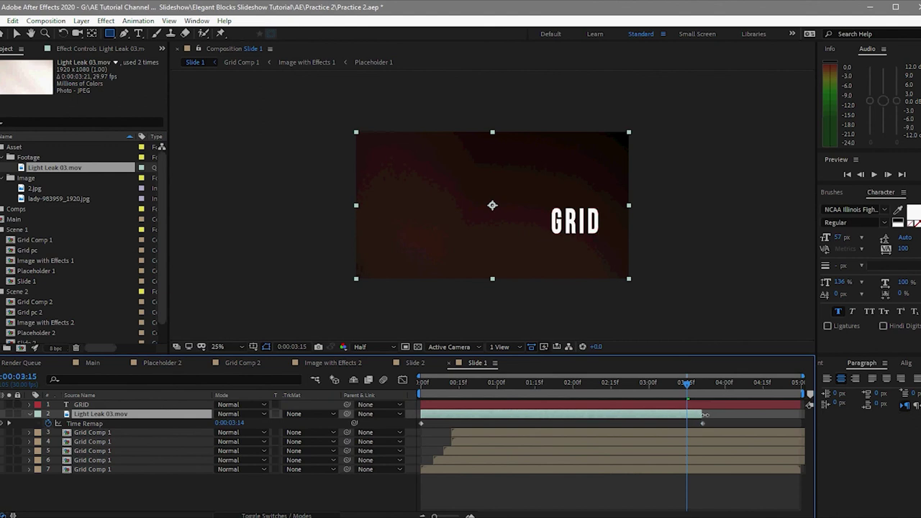
pyautogui.moveTo(704, 415); pyautogui.dragTo(800, 414)
pyautogui.moveTo(702, 427); pyautogui.dragTo(799, 456)
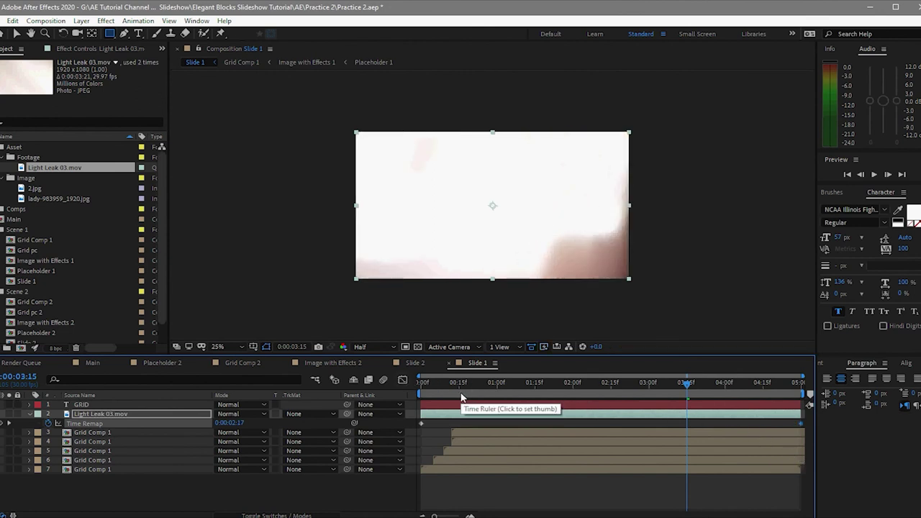
# - Preview Slide 1 from the start and set the Light Leak 03.mov layer's blending mode to Soft Light
pyautogui.moveTo(687, 385); pyautogui.dragTo(412, 385)
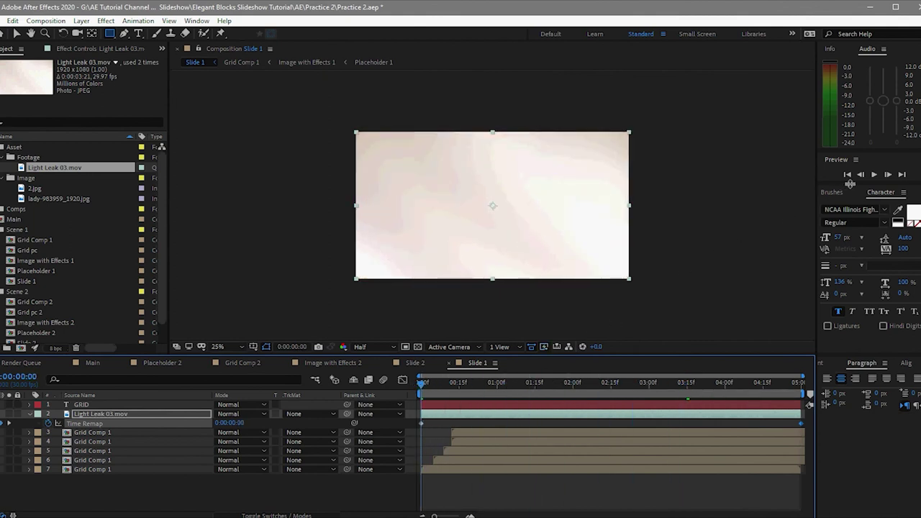
pyautogui.click(873, 175)
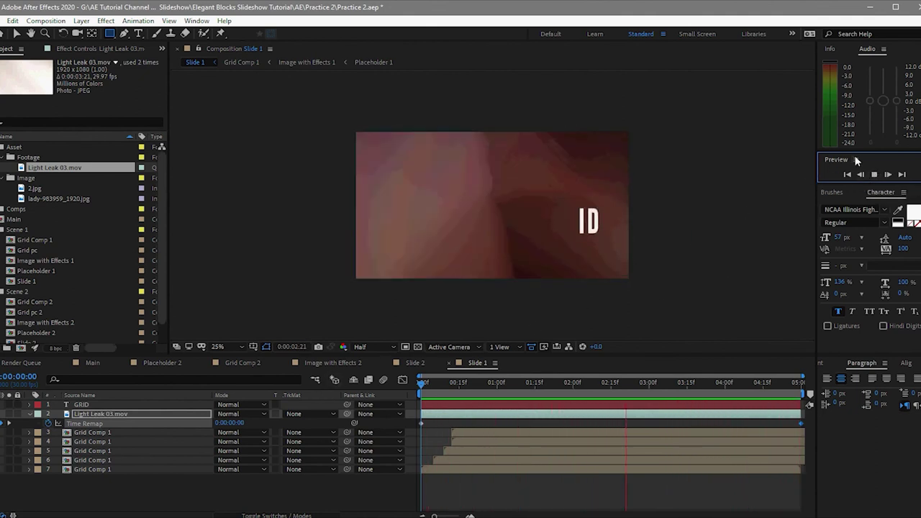
pyautogui.click(868, 176)
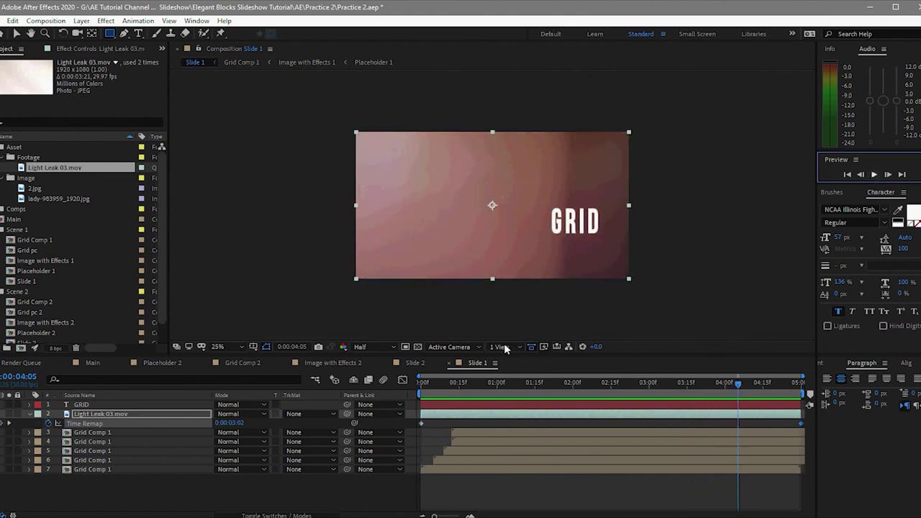
pyautogui.click(266, 415)
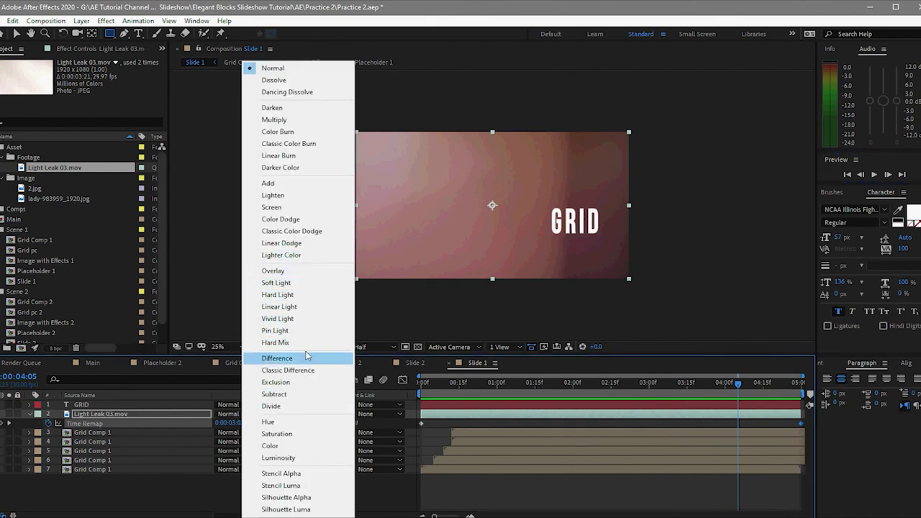
pyautogui.click(294, 283)
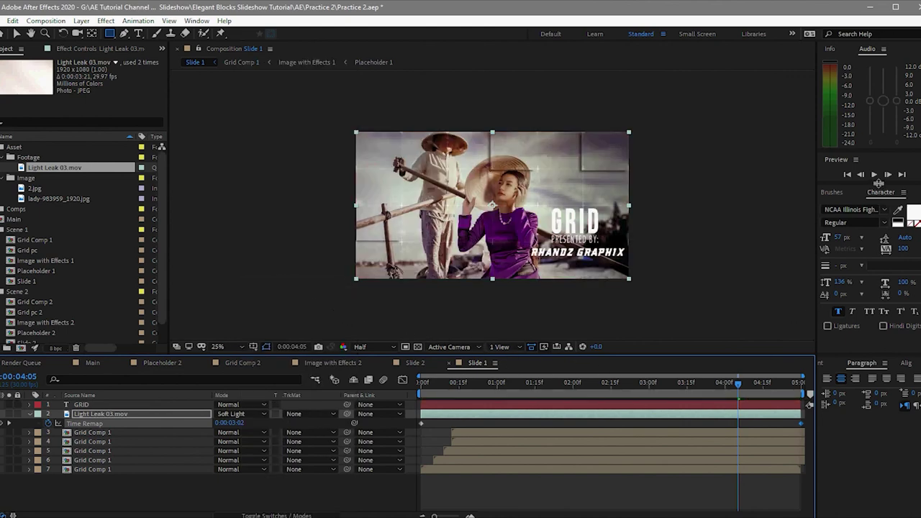
# - Hide the GRID text layer in the Slide 2 composition
pyautogui.click(425, 363)
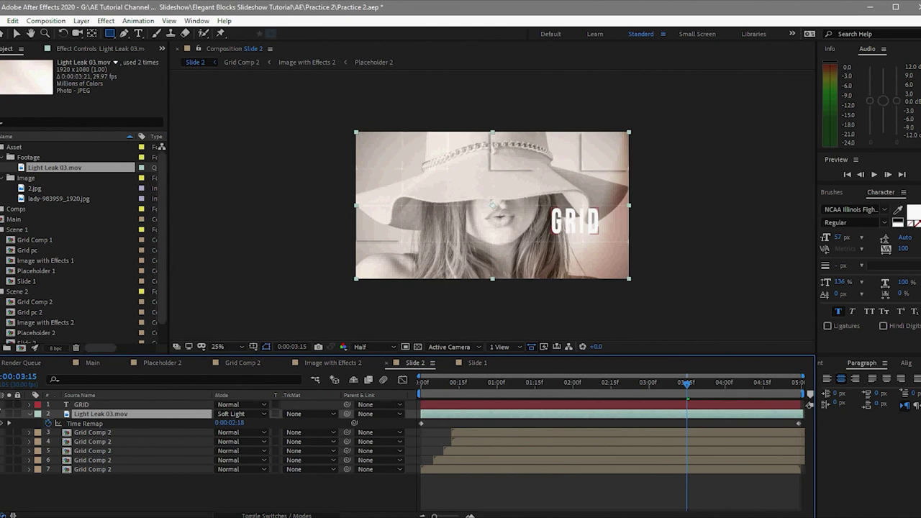
pyautogui.click(7, 404)
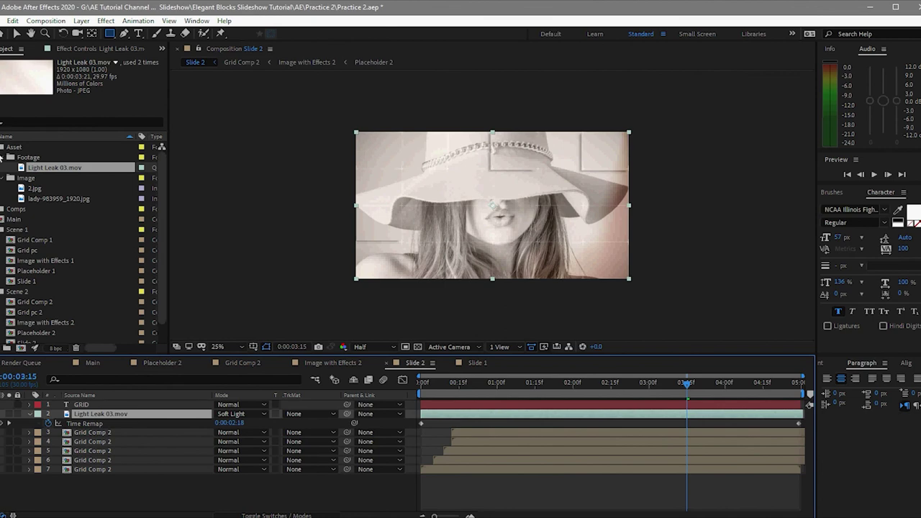
# - Collapse the Footage, Image, Asset, Scene 1 and Scene 2 folders in the project
pyautogui.click(2, 157)
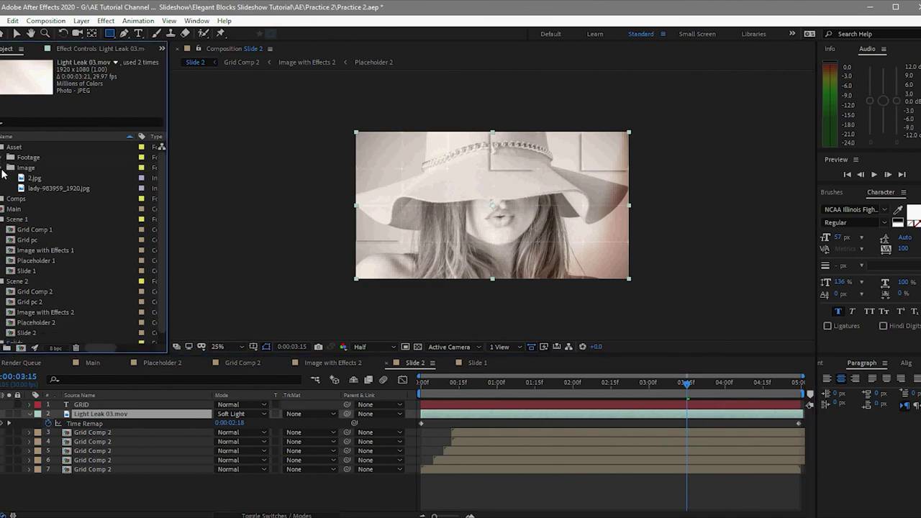
pyautogui.click(3, 167)
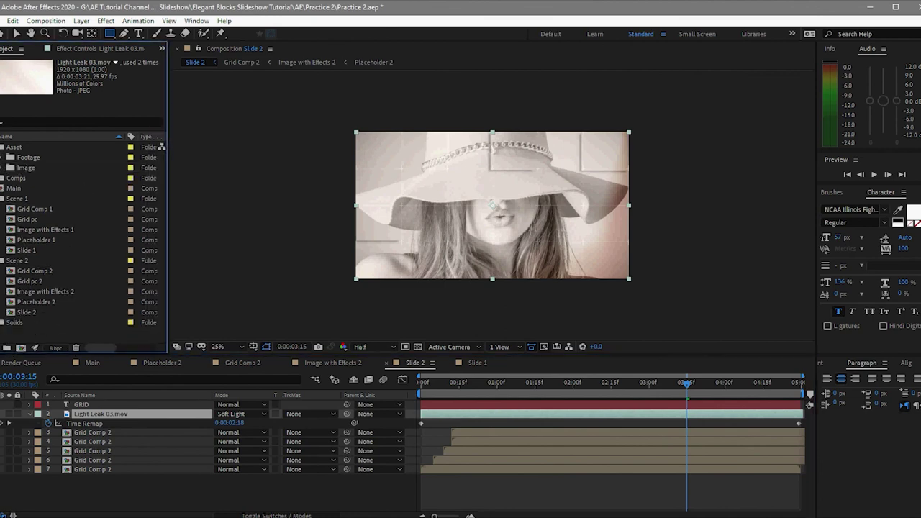
pyautogui.click(2, 147)
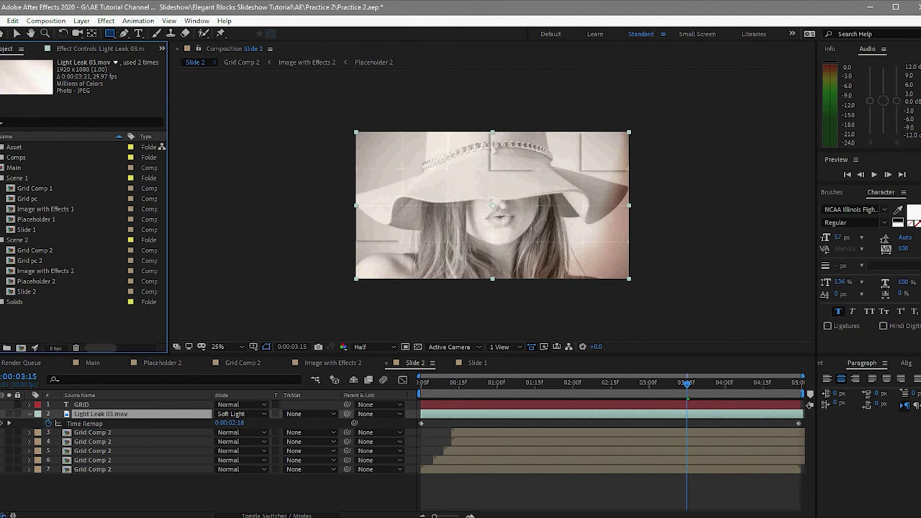
pyautogui.click(2, 178)
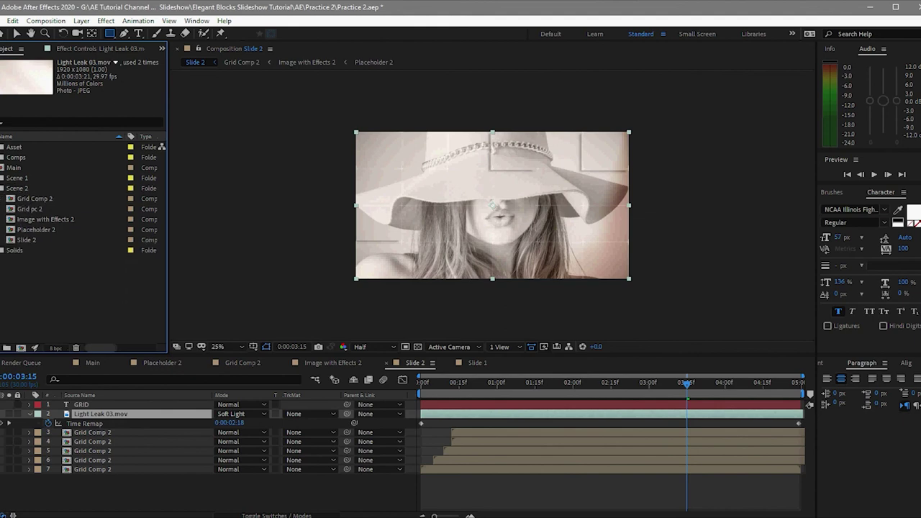
pyautogui.click(3, 188)
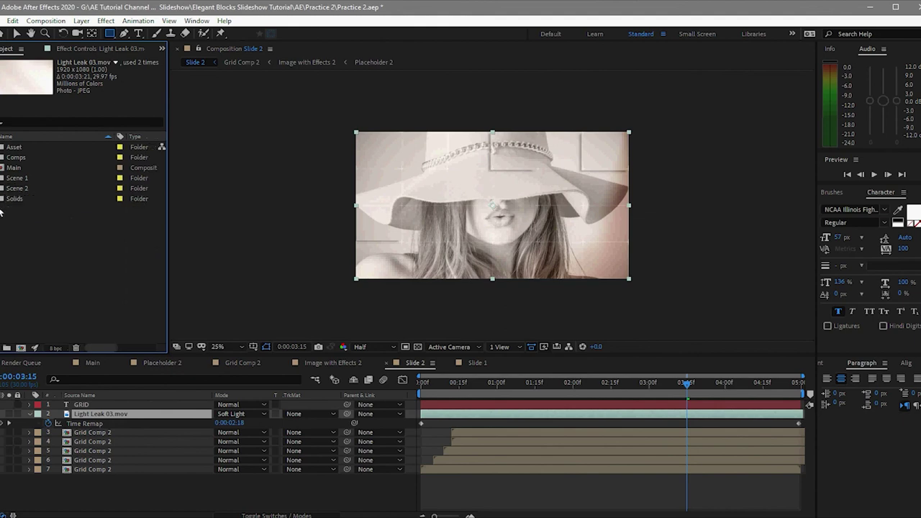
# - Add Slide 1 from Scene 1 and Slide 2 from Scene 2 to the Main composition, with Slide 2 below Slide 1
pyautogui.click(91, 364)
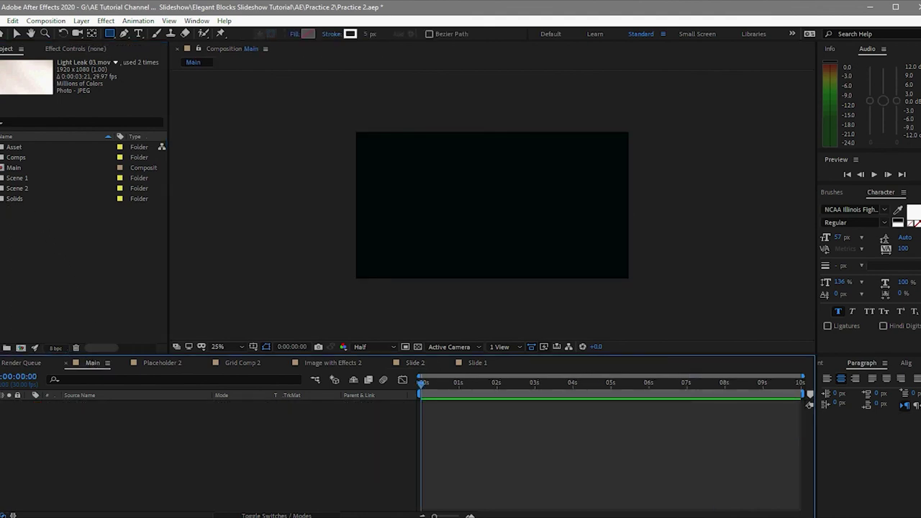
pyautogui.click(2, 178)
pyautogui.click(2, 239)
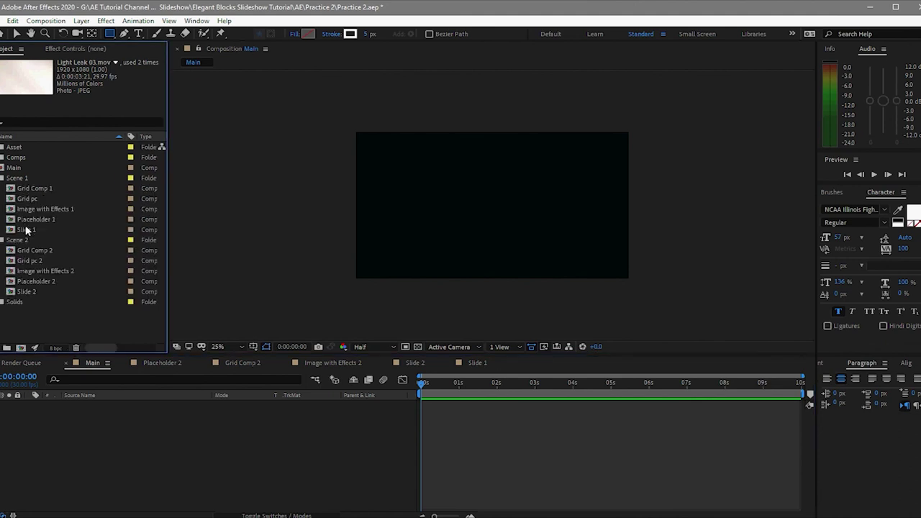
pyautogui.moveTo(26, 229); pyautogui.dragTo(72, 432)
pyautogui.moveTo(53, 291); pyautogui.dragTo(73, 430)
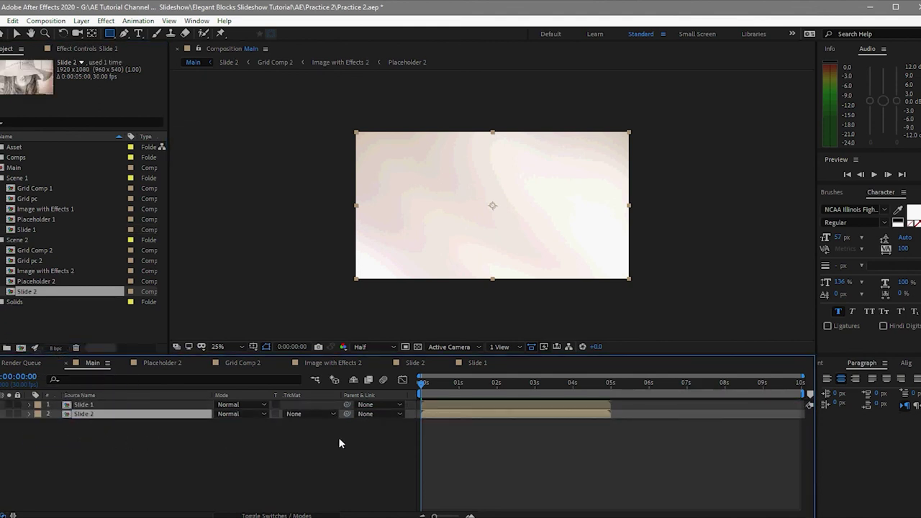
# - Move the Slide 2 layer in Main to start at 0:00:05:00, right where Slide 1 ends
pyautogui.click(609, 384)
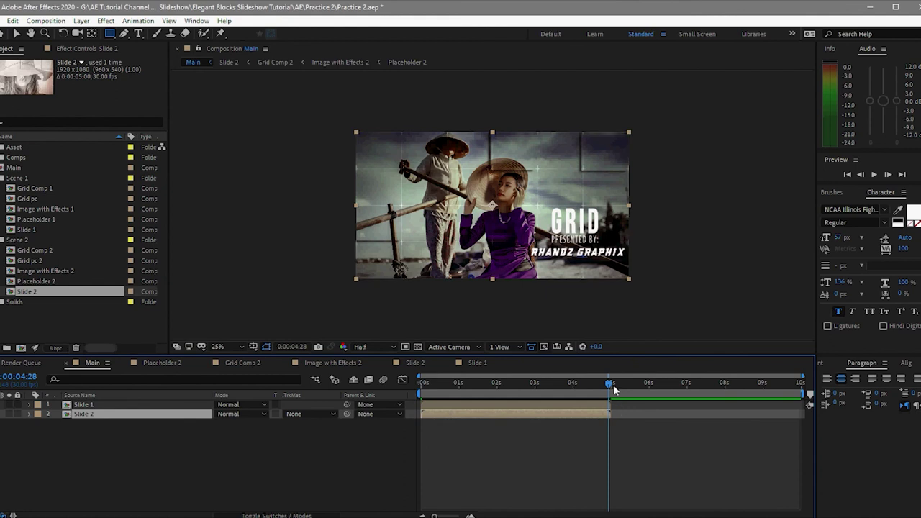
pyautogui.click(613, 388)
pyautogui.click(612, 385)
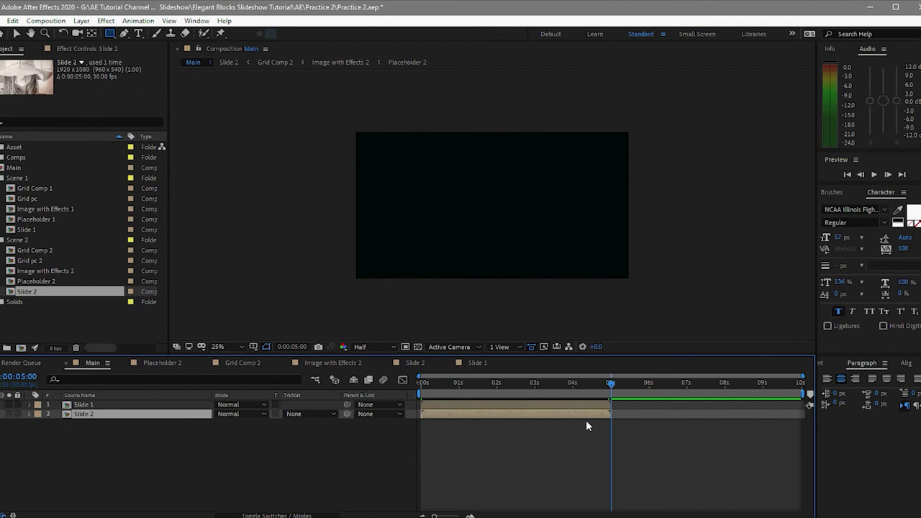
pyautogui.press('[')
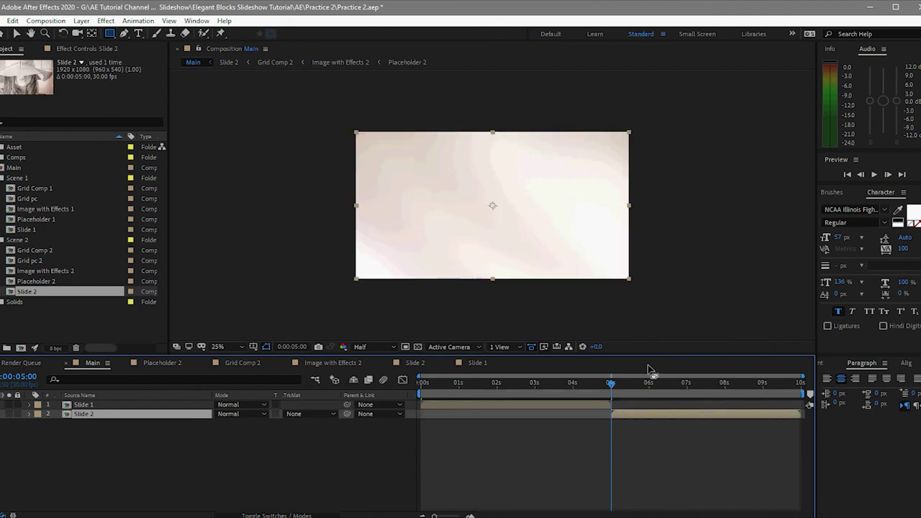
# - Preview the Main composition from its first frame
pyautogui.click(610, 384)
pyautogui.press('Home')
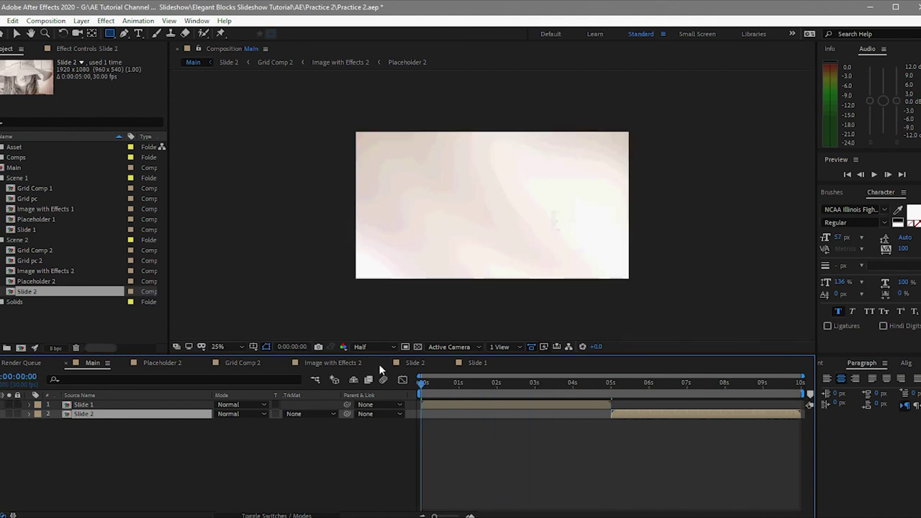
pyautogui.click(875, 178)
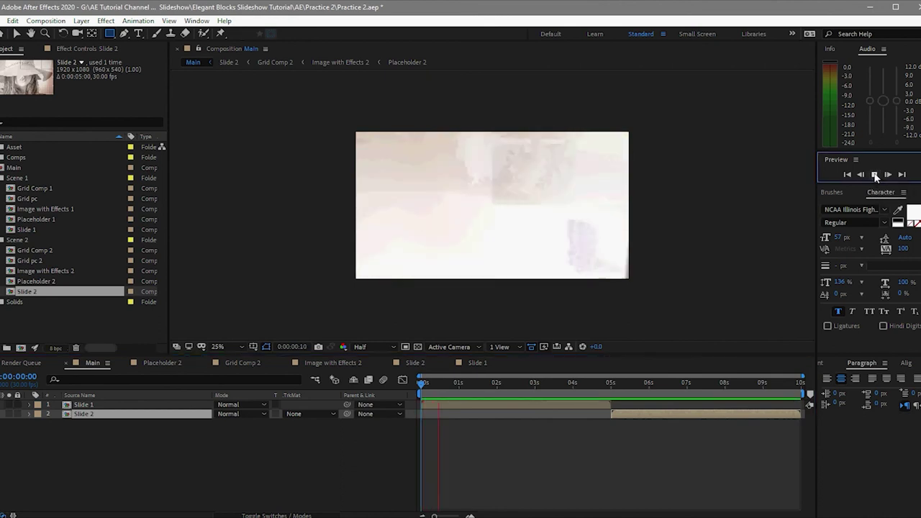